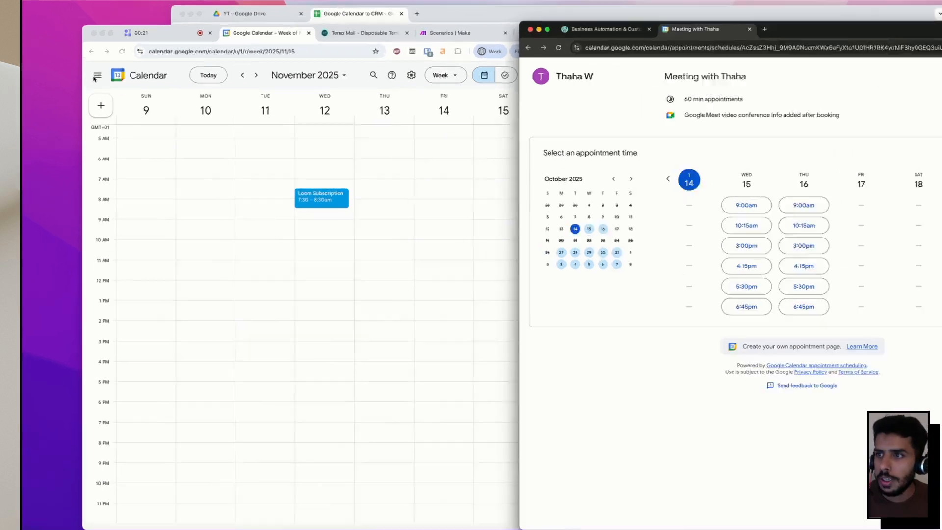
Return to the meeting booking page in the browser.
left_click(98, 106)
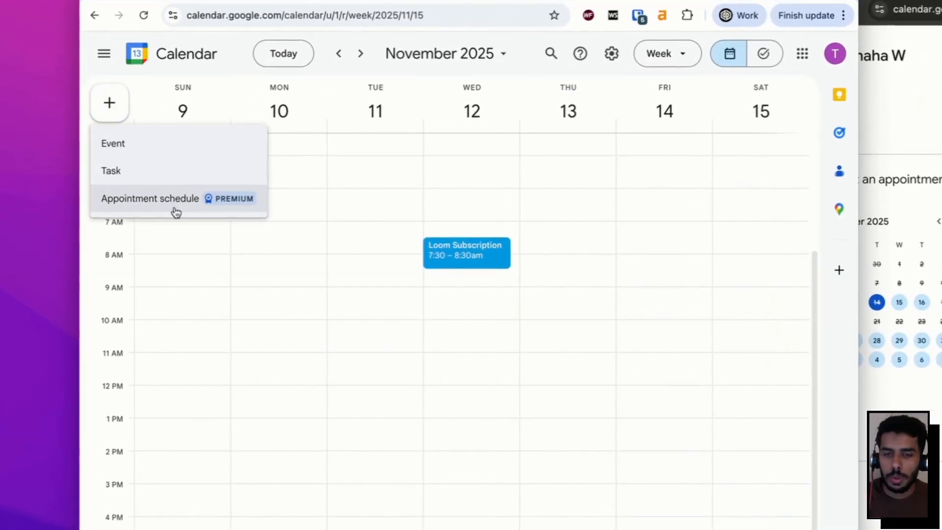
key("super+grave")
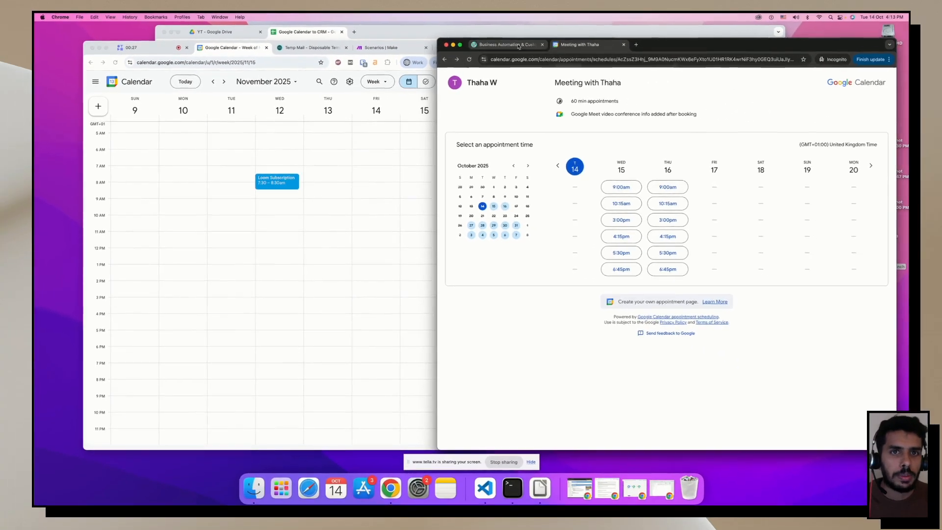
key("ctrl+shift+Tab")
left_click(603, 48)
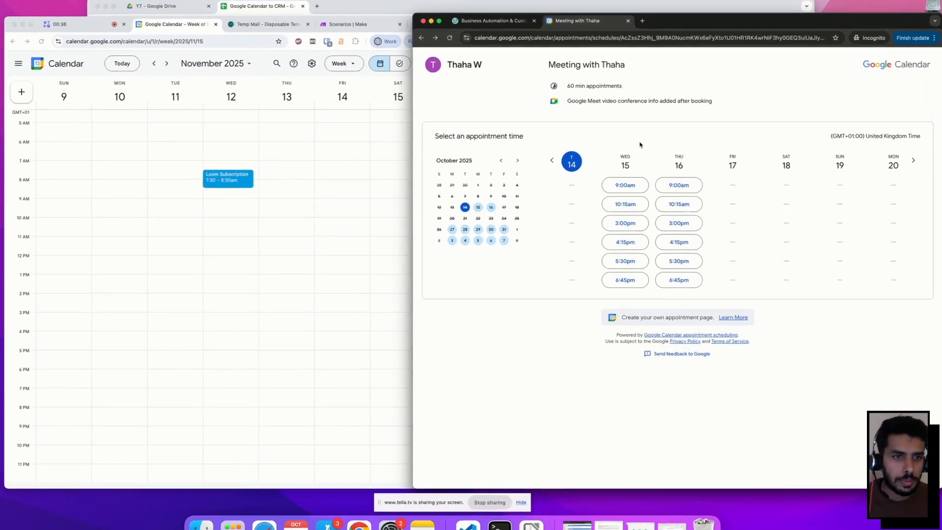
Pick the Wednesday 15 9:00am slot and enter the test contact's first and last name.
left_click(626, 186)
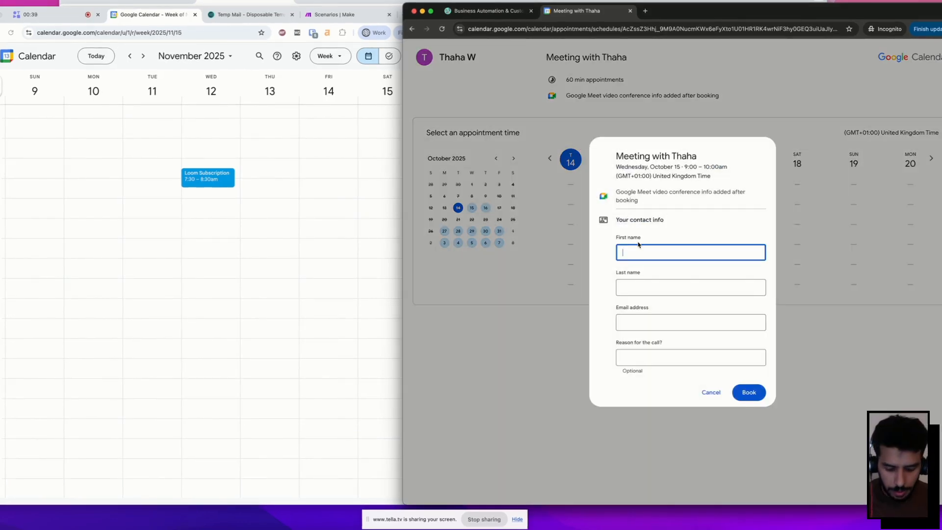
type("John")
key("Tab")
type("wick")
key("Tab")
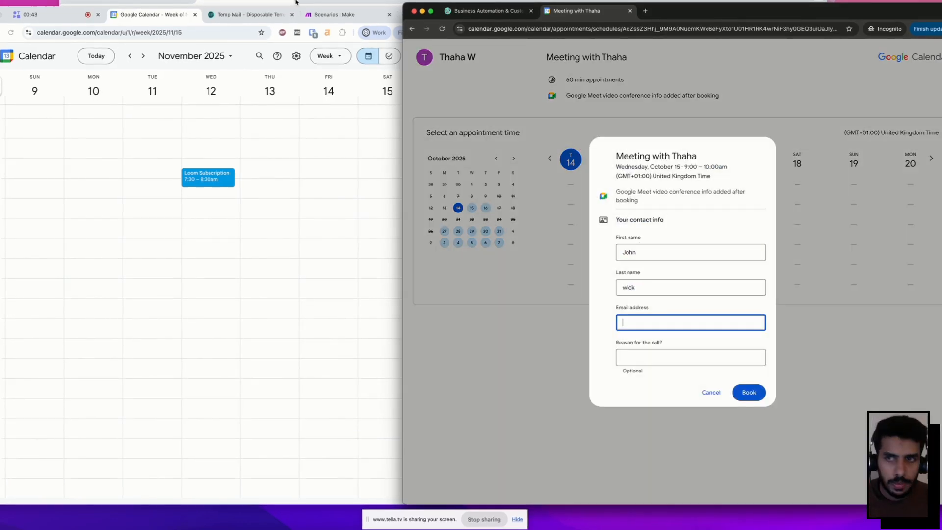
Paste the temporary e-mail address, give reason 'website meeting', and submit the booking.
left_click(250, 14)
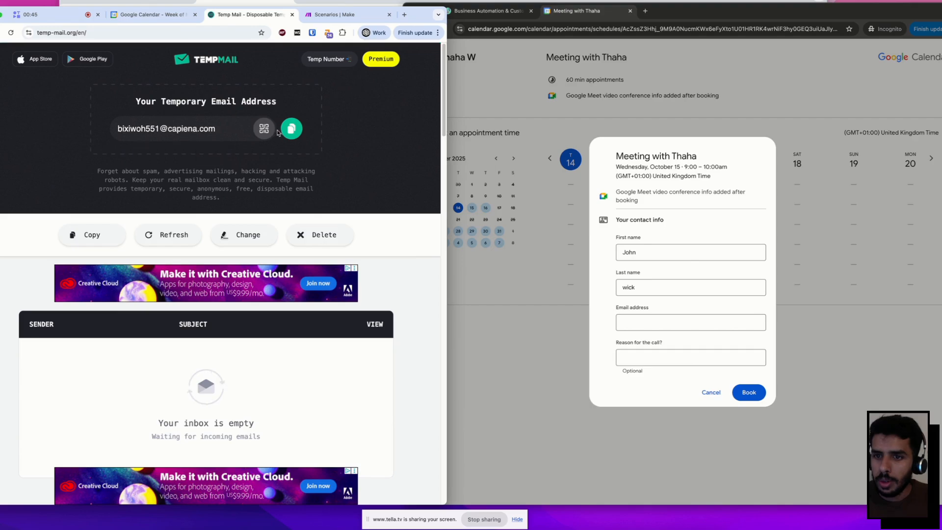
left_click(292, 128)
left_click(691, 322)
key("super+v")
key("Tab")
type("website m")
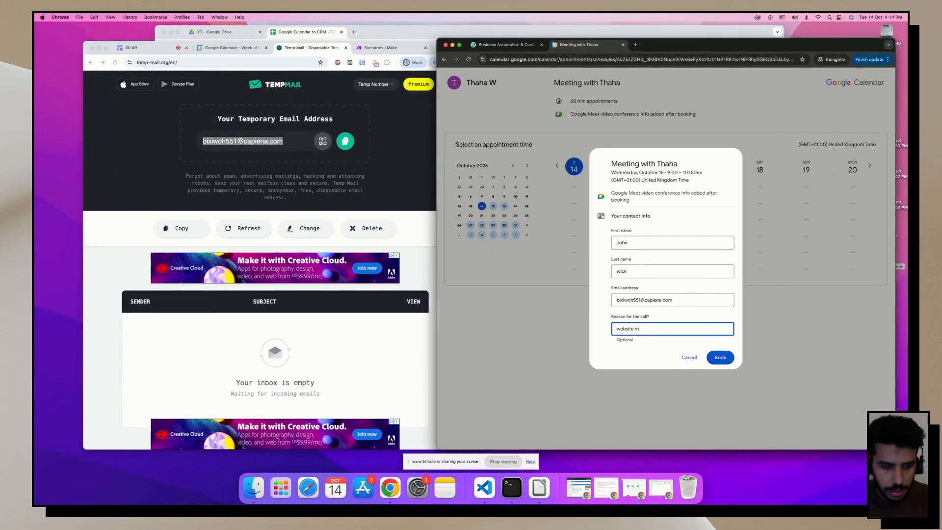
type("eeting")
left_click(231, 47)
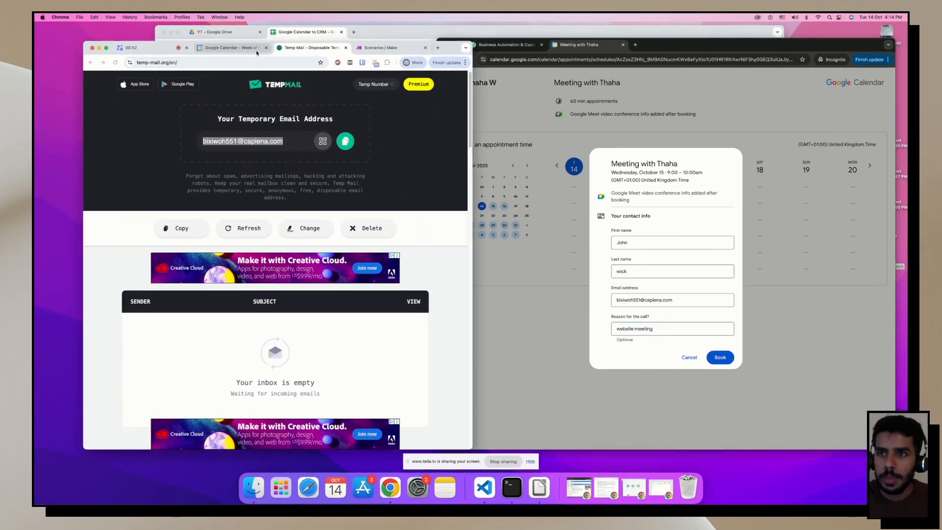
left_click(720, 355)
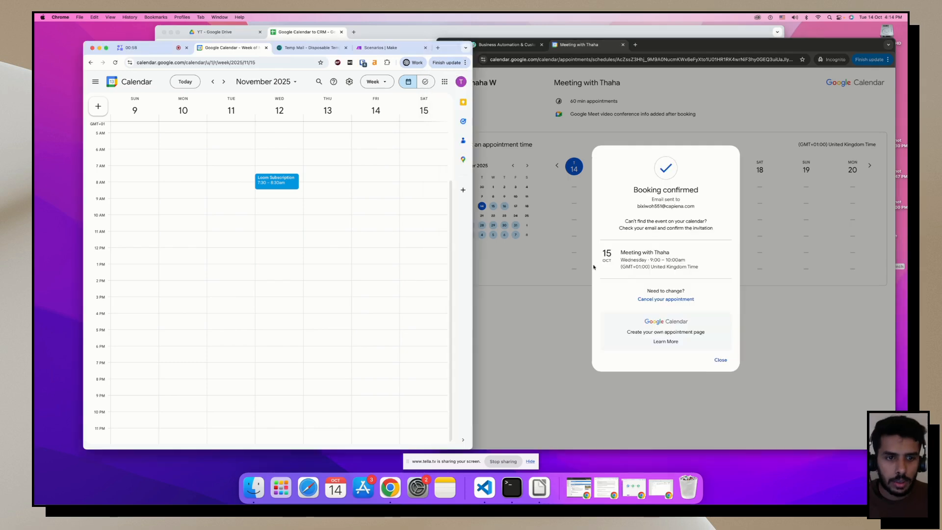
Go back to the Oct 12–18 week, open the new Wednesday 9:00 booking, then show the CRM spreadsheet.
left_click(230, 84)
left_click(212, 82)
left_click(212, 82)
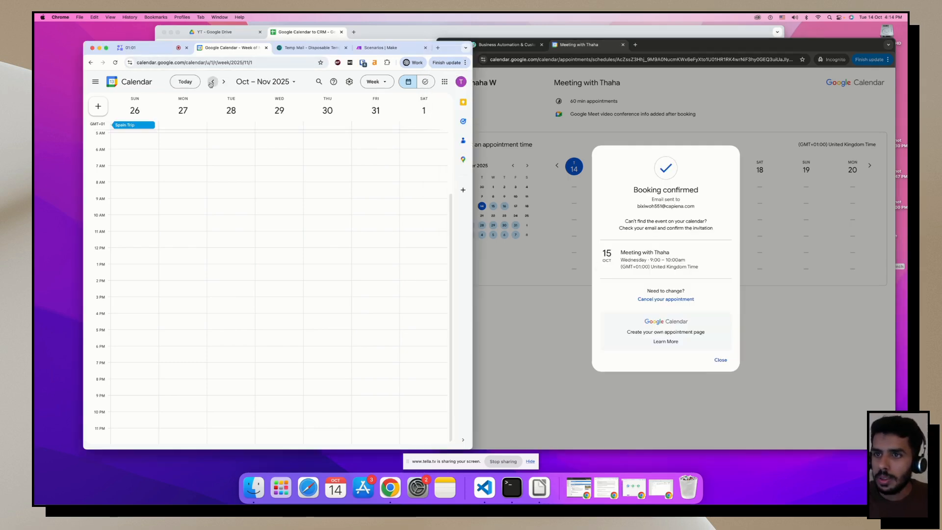
left_click(211, 82)
left_click(212, 83)
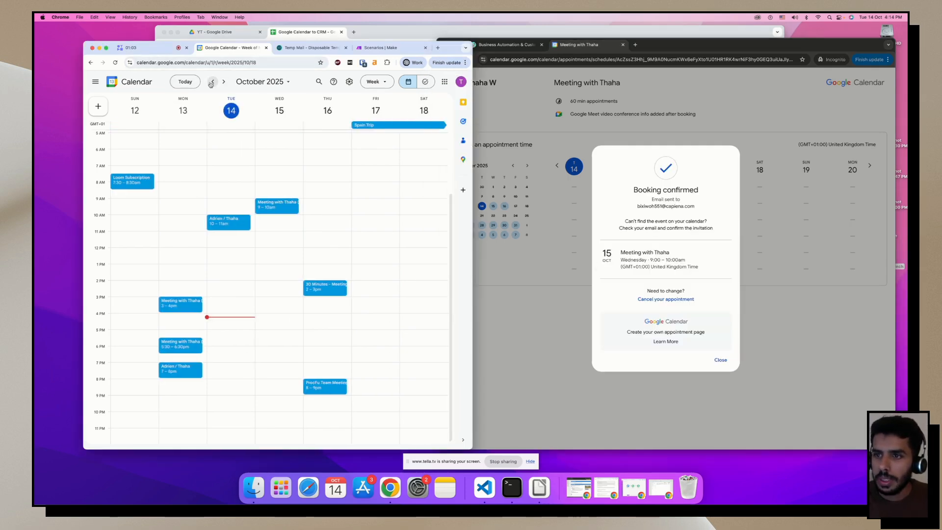
left_click(274, 209)
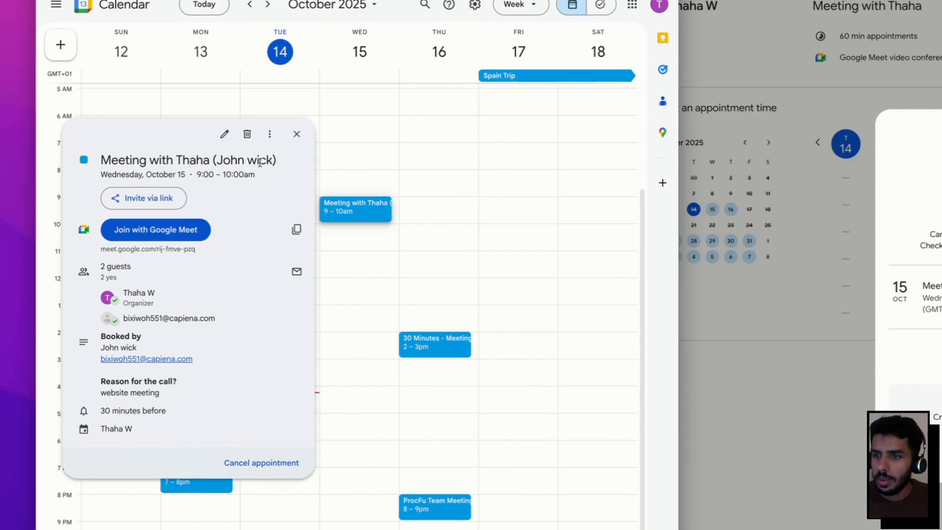
left_click_drag(211, 160, 285, 163)
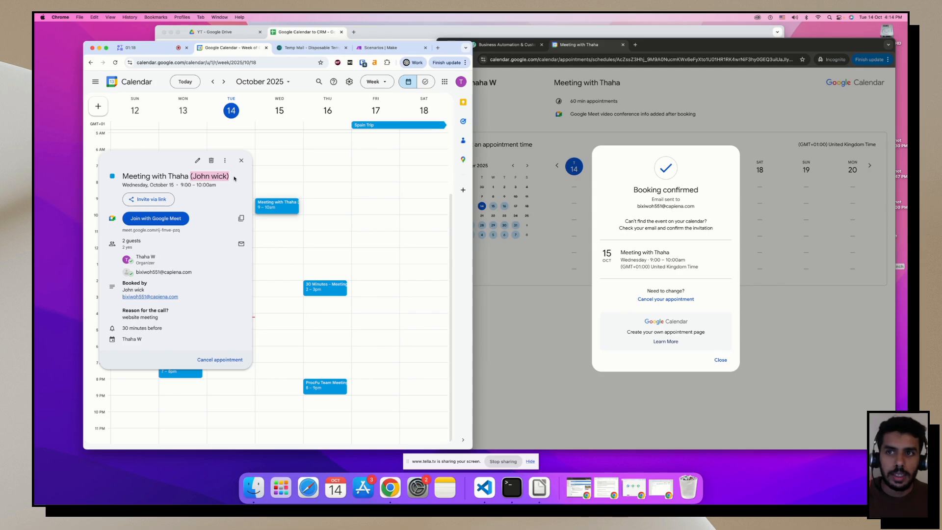
left_click(282, 33)
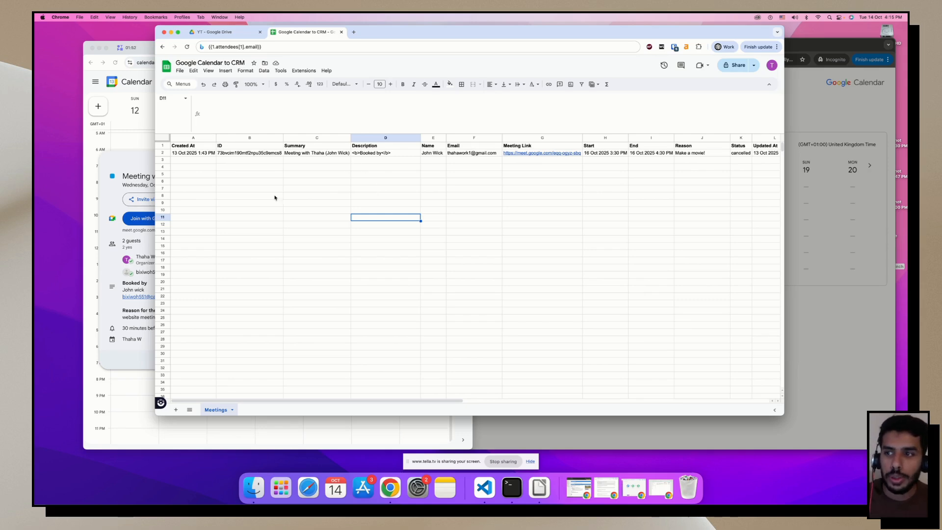
Close the calendar event's details card and return to the spreadsheet.
left_click_drag(455, 34, 508, 36)
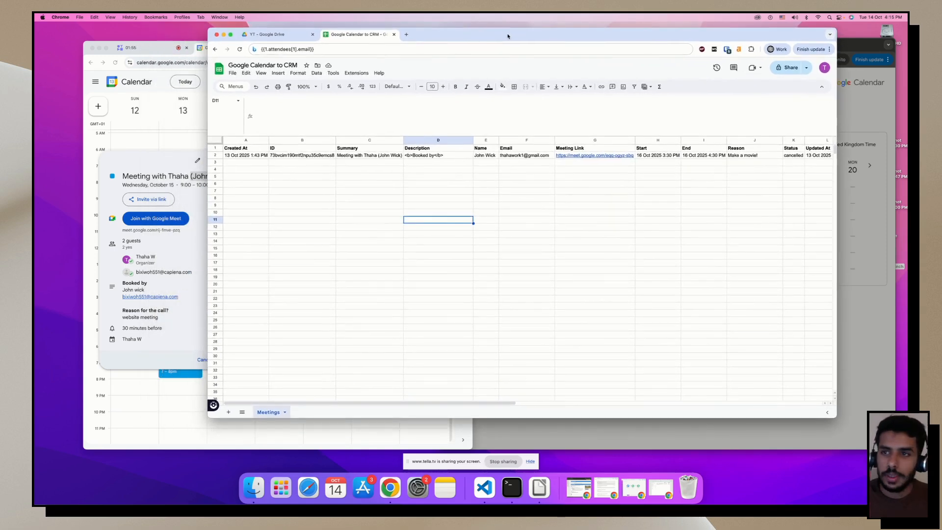
left_click(166, 149)
left_click(282, 221)
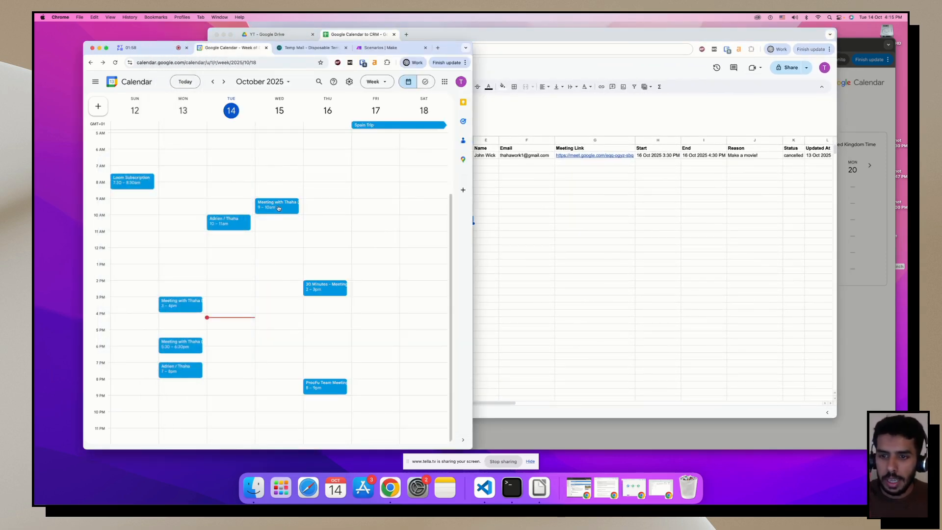
key("super+grave")
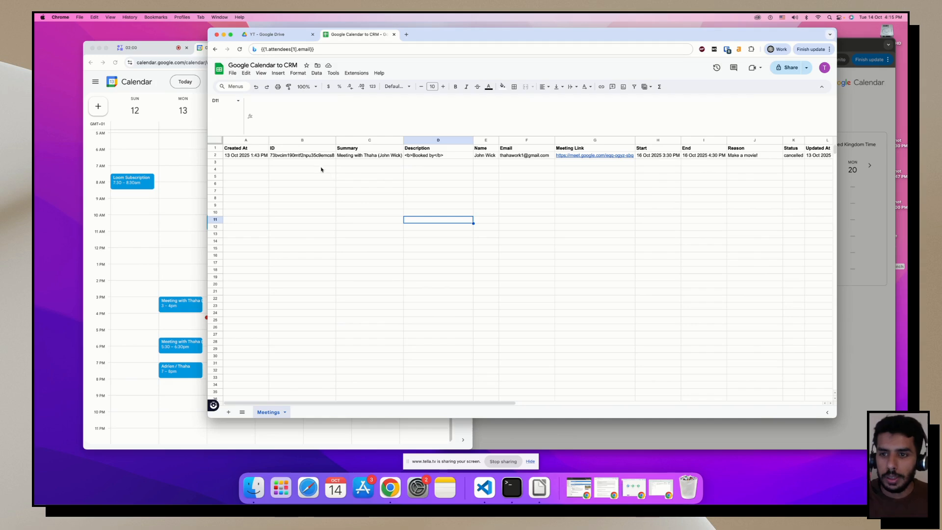
Select A1:L2 to review the Meetings headers and existing row, then go to Make scenarios.
left_click_drag(251, 150, 816, 156)
left_click(665, 222)
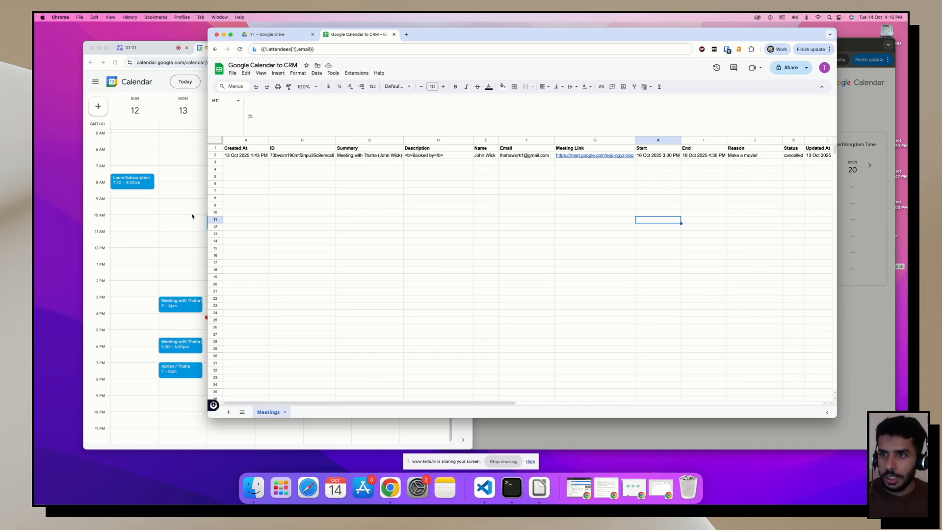
left_click(178, 190)
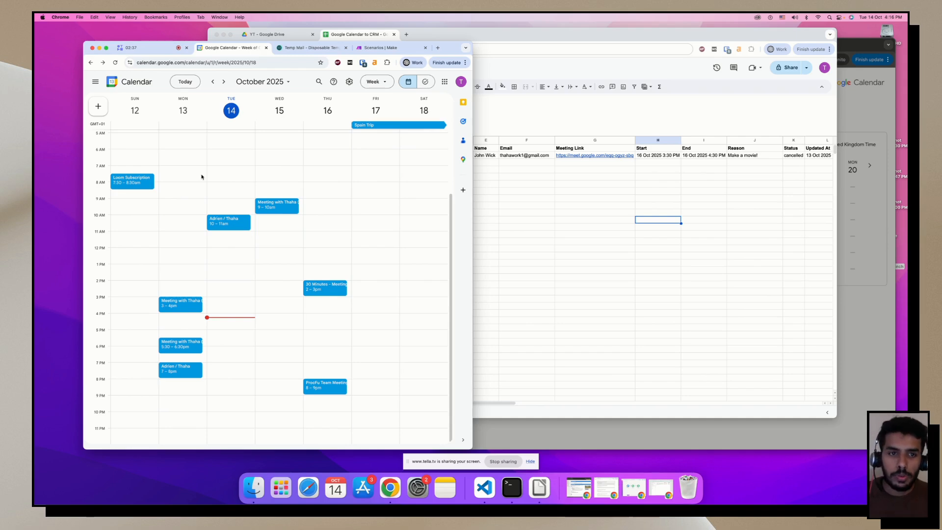
left_click(379, 48)
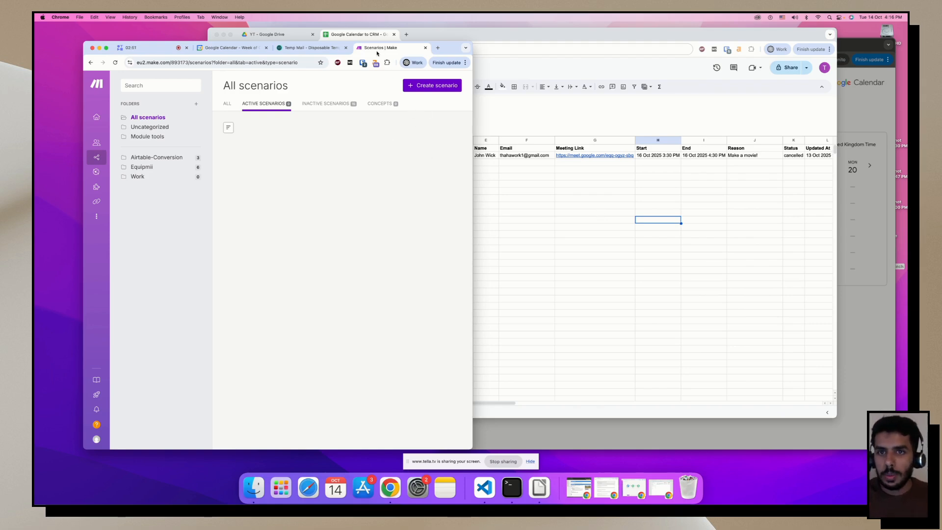
Create a new scenario starting with the Google Calendar Watch Events trigger.
left_click(424, 87)
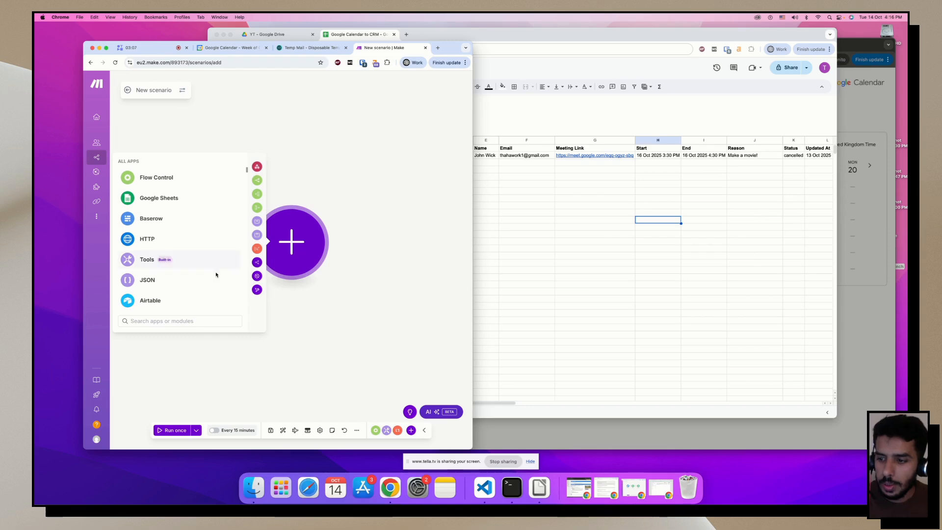
type("google cale")
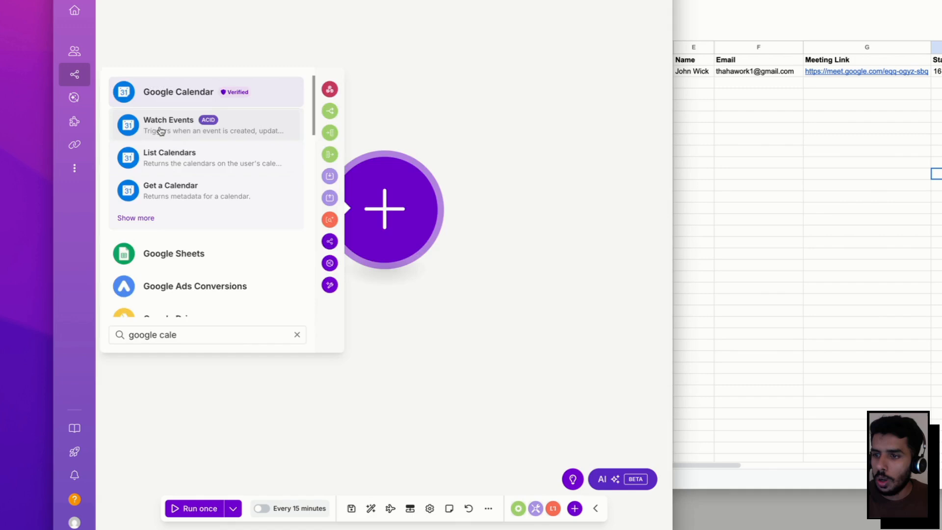
left_click(160, 131)
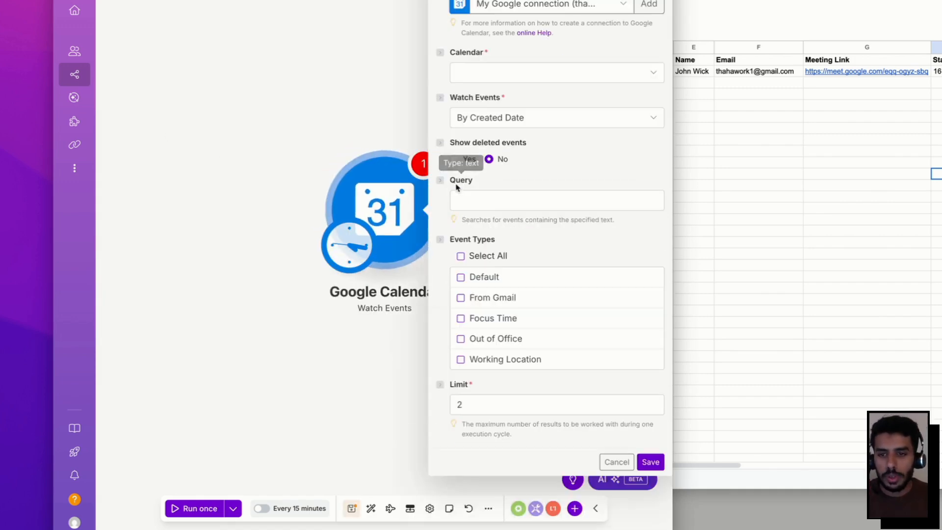
Set the trigger to the primary calendar, all event types, limit 1, and save.
left_click(489, 81)
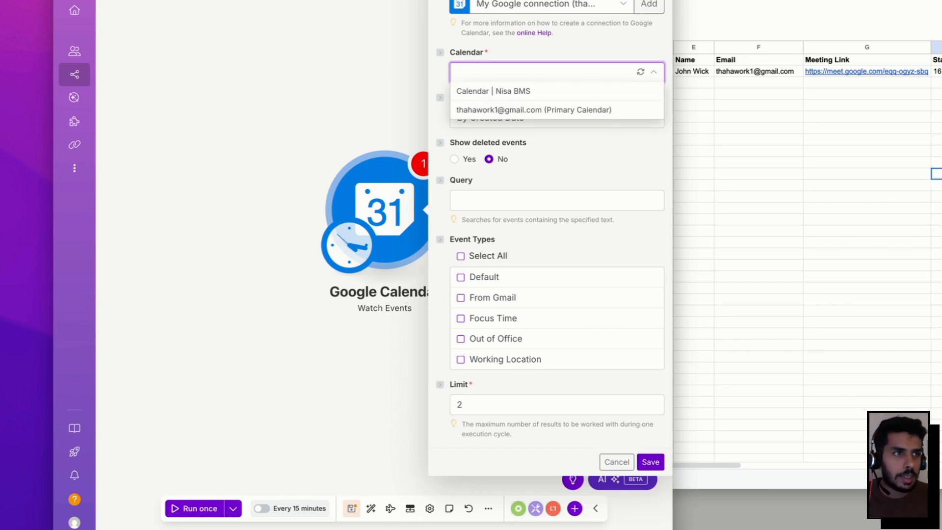
key("alt+Tab")
key("alt+Tab")
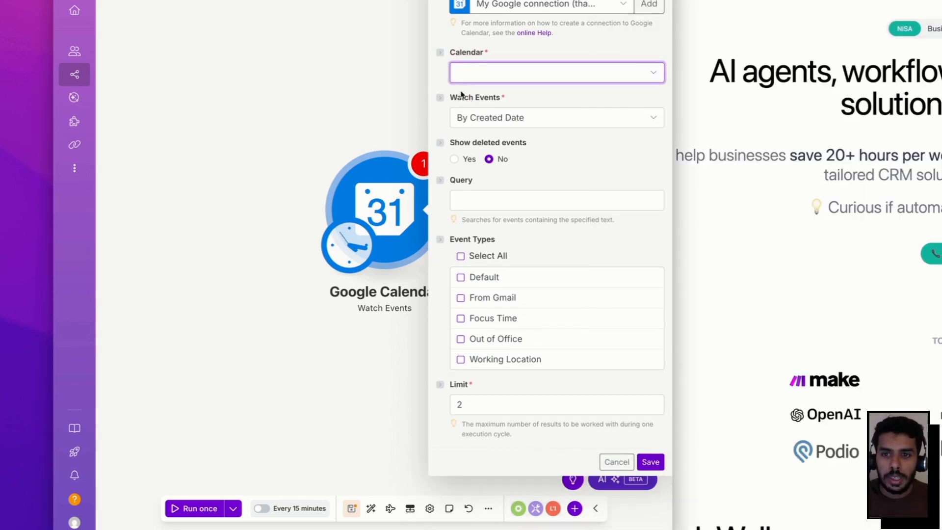
left_click(584, 78)
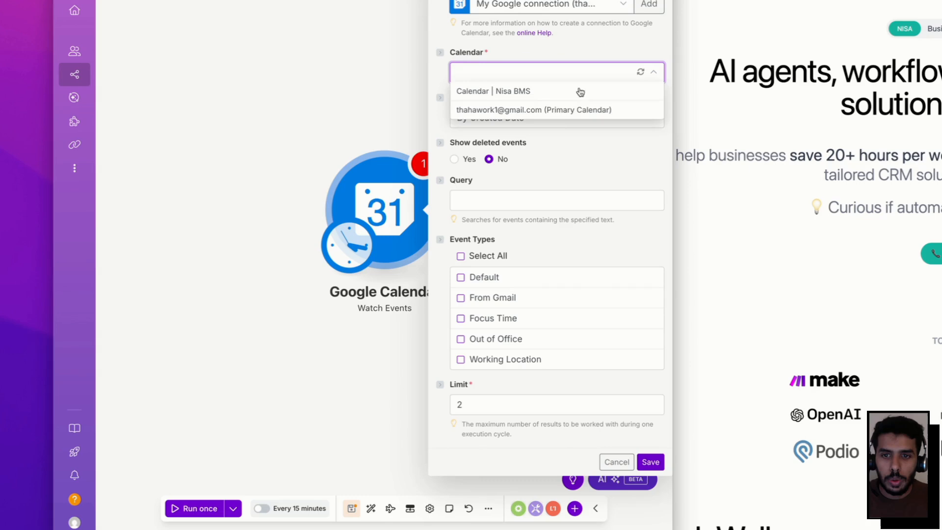
left_click(540, 111)
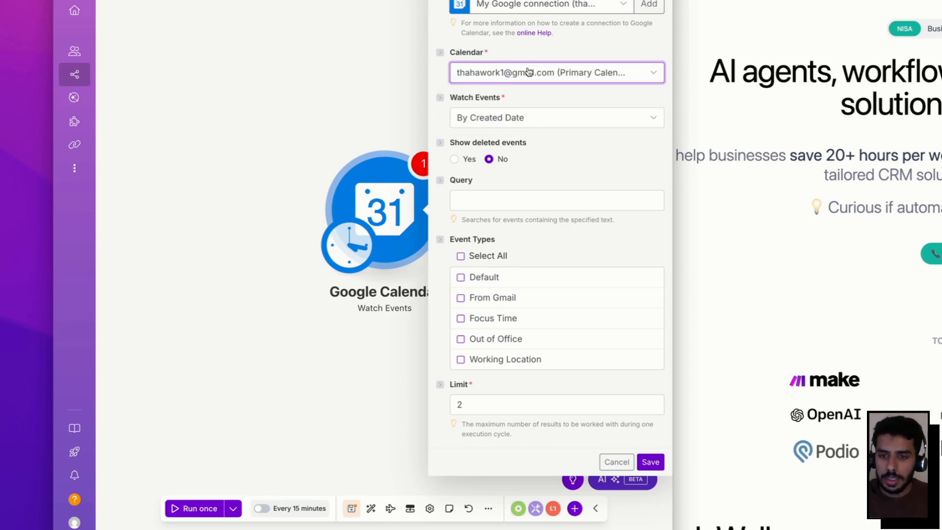
left_click(460, 256)
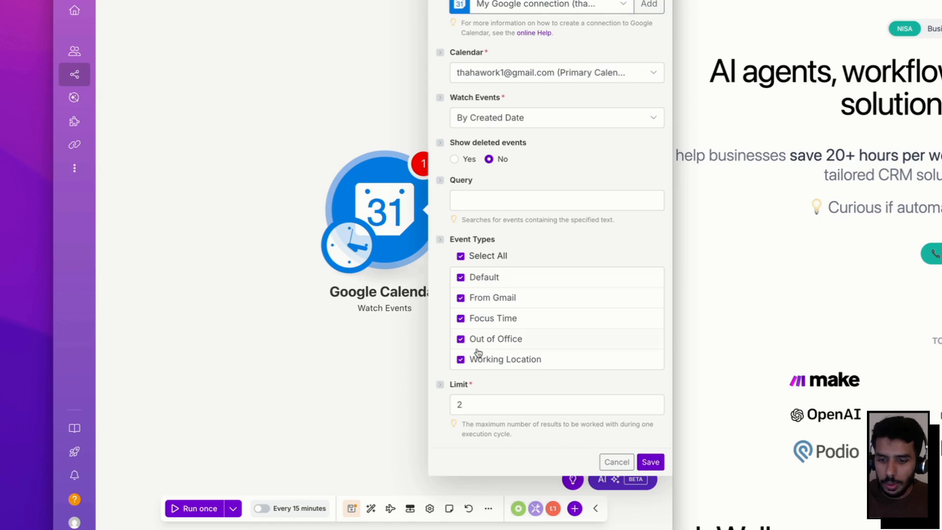
left_click(469, 404)
key("BackSpace")
type("1")
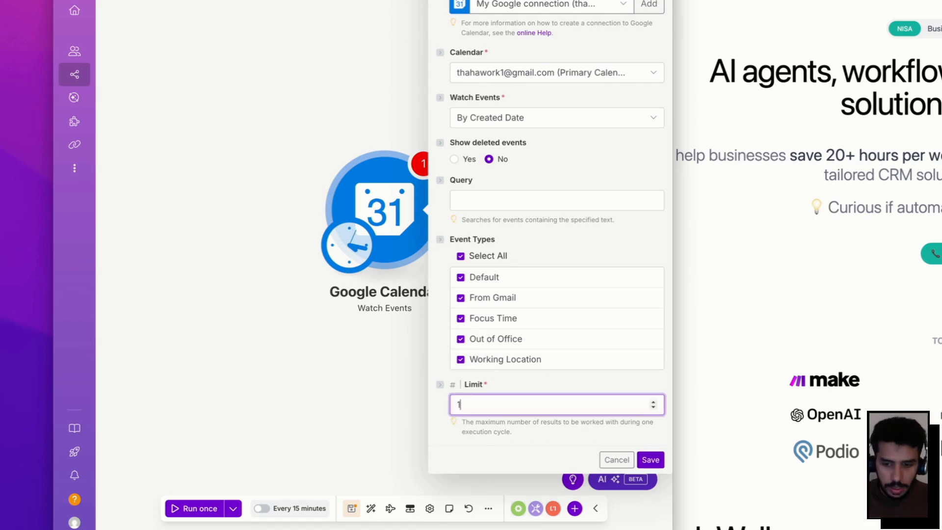
left_click(651, 459)
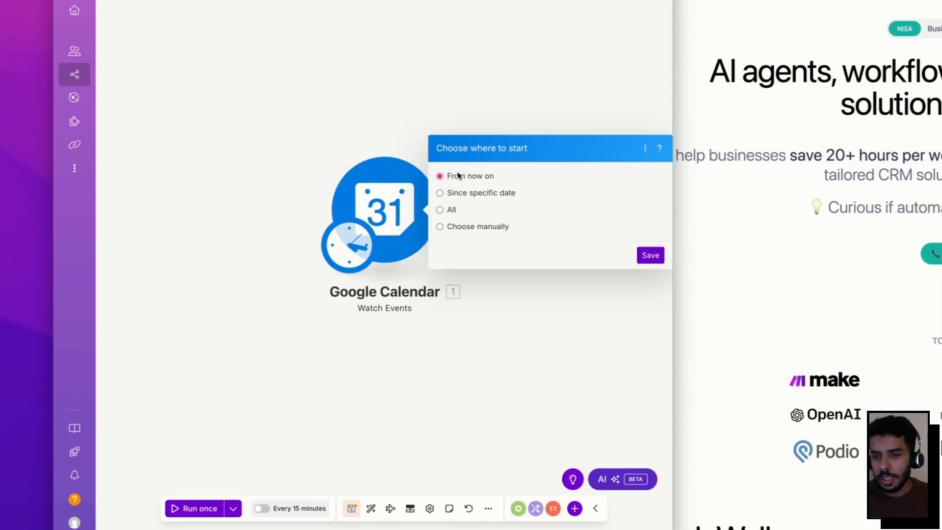
Start watching from now on, enable scheduled running, and save the scenario.
left_click(647, 255)
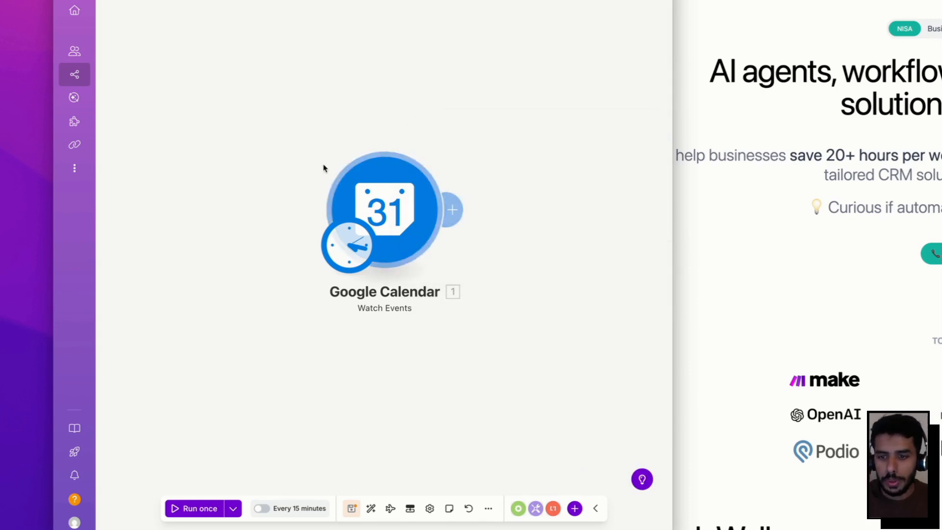
left_click_drag(386, 210, 229, 144)
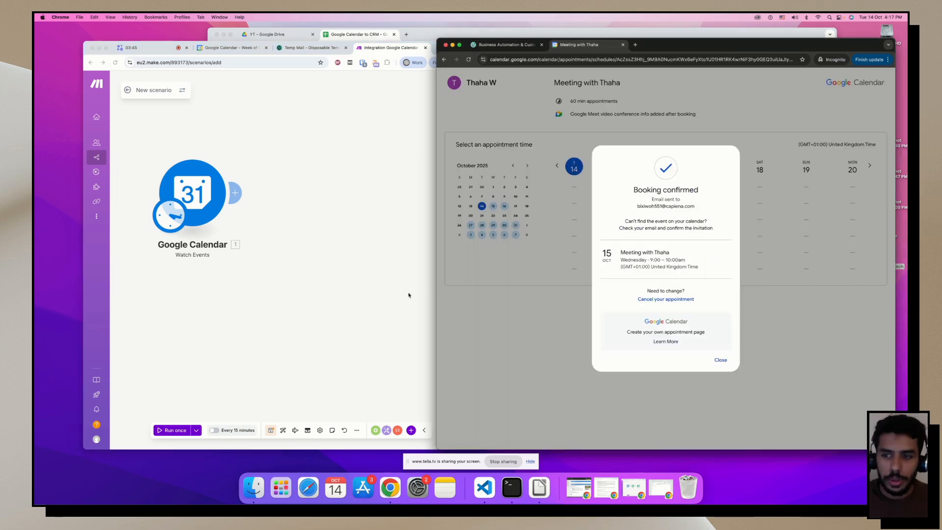
left_click(215, 431)
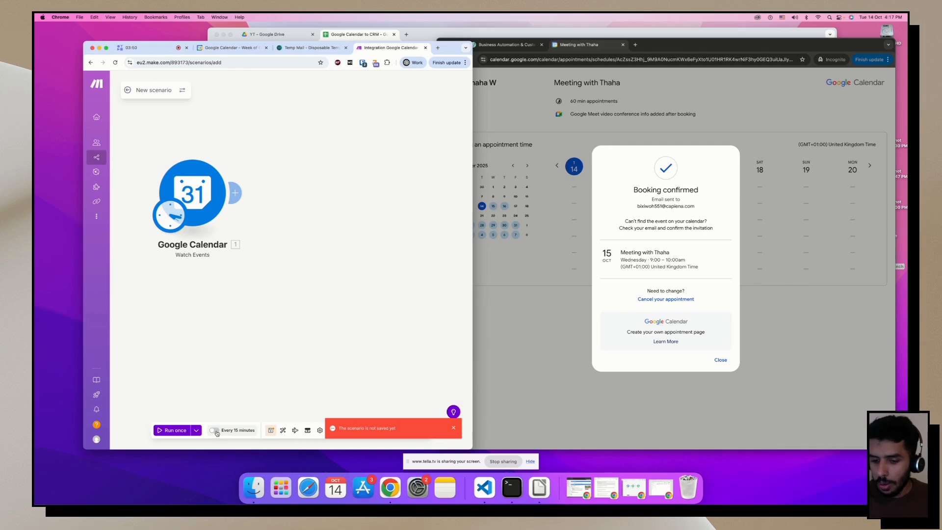
left_click(271, 430)
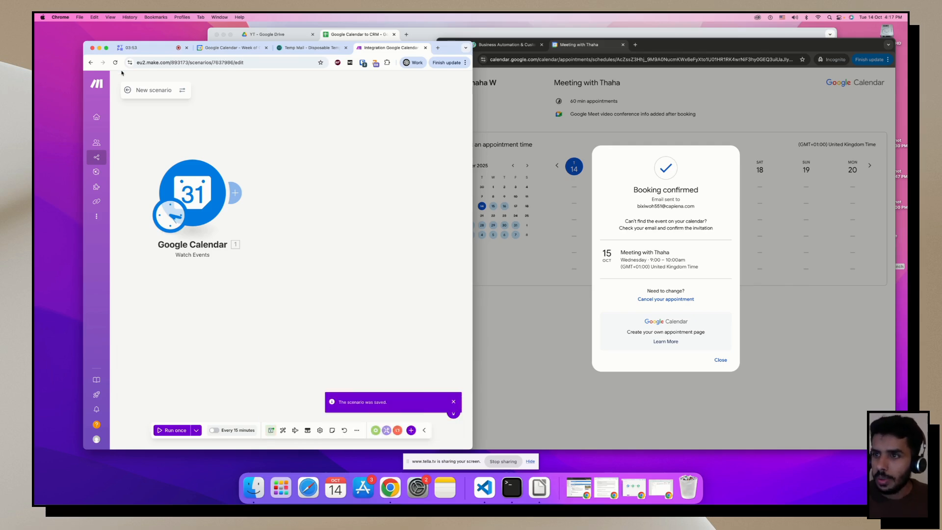
Rename the scenario GC-GS, keep the every-15-minutes schedule, and save again.
left_click(152, 89)
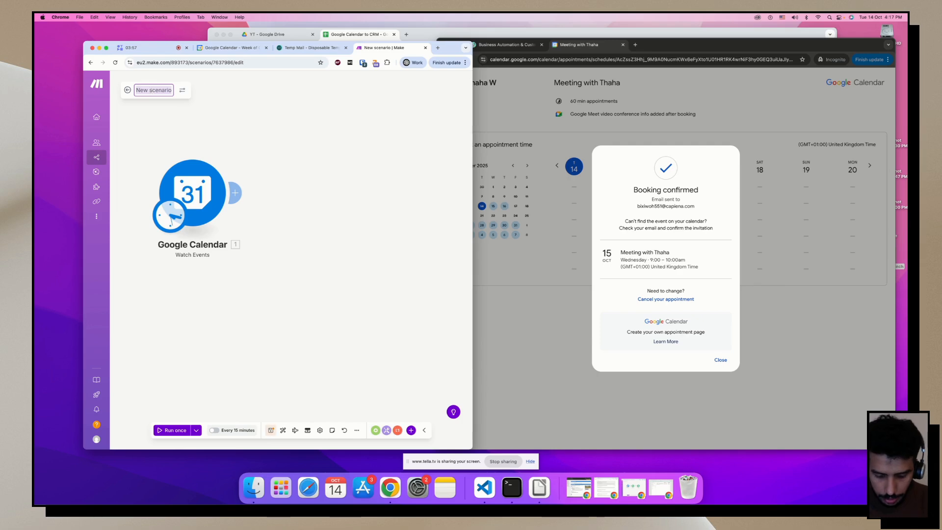
type("GS")
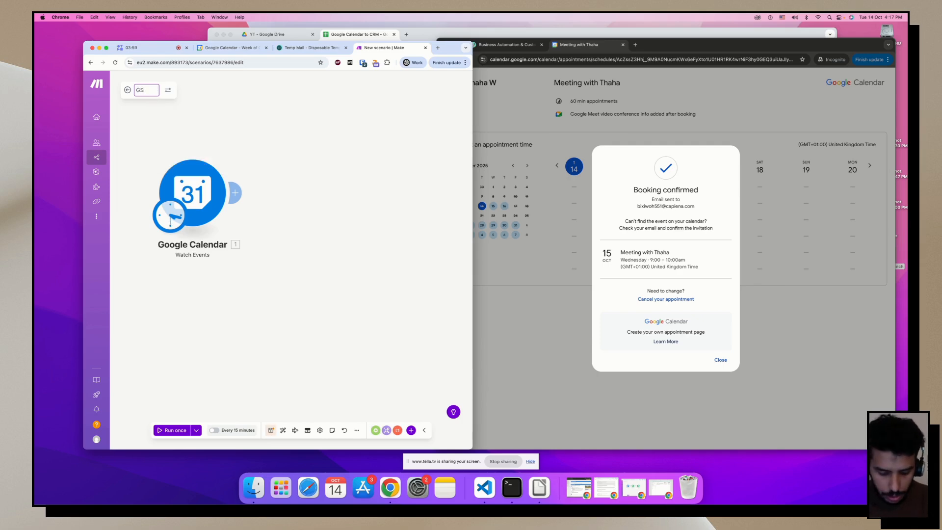
key("BackSpace")
type("C")
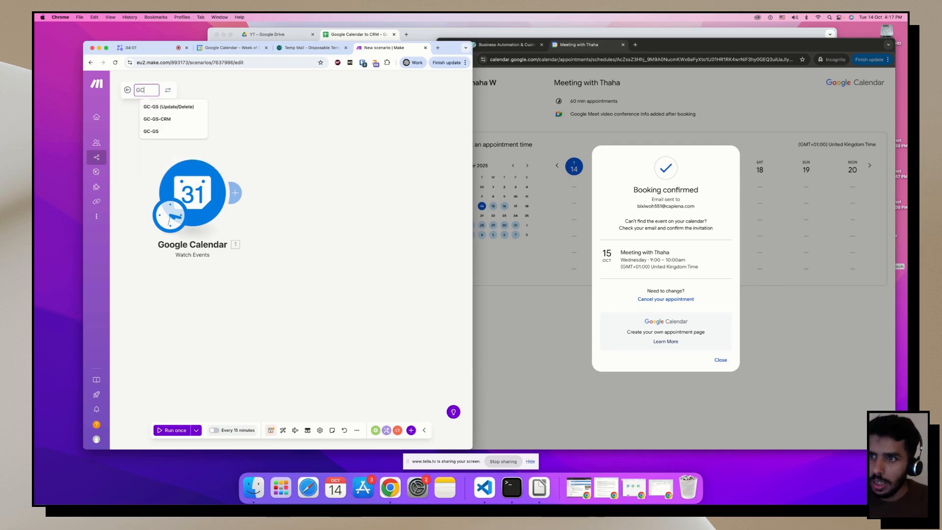
type("-GS")
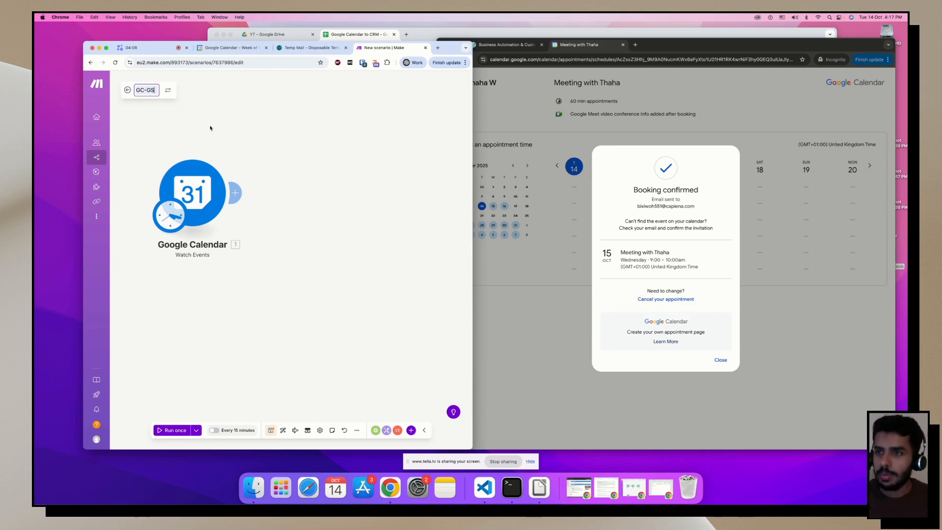
key("Return")
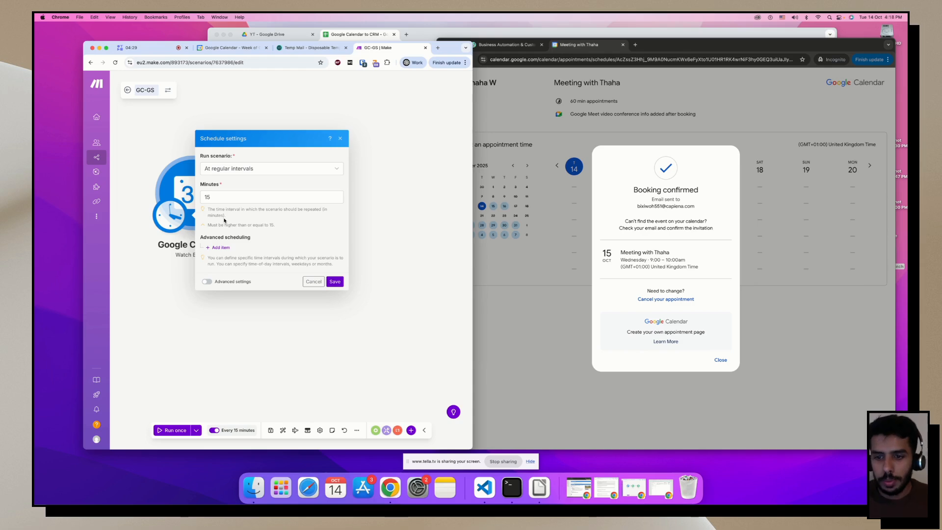
left_click(335, 283)
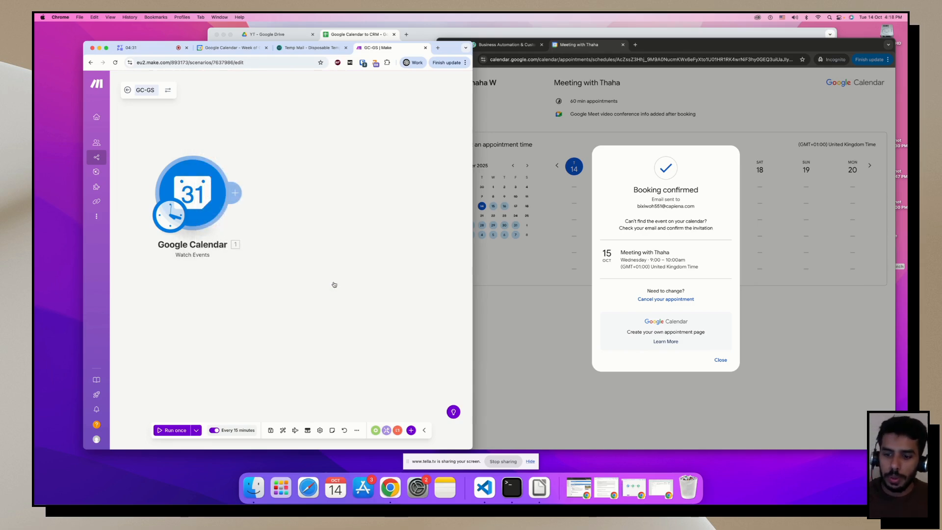
left_click(270, 430)
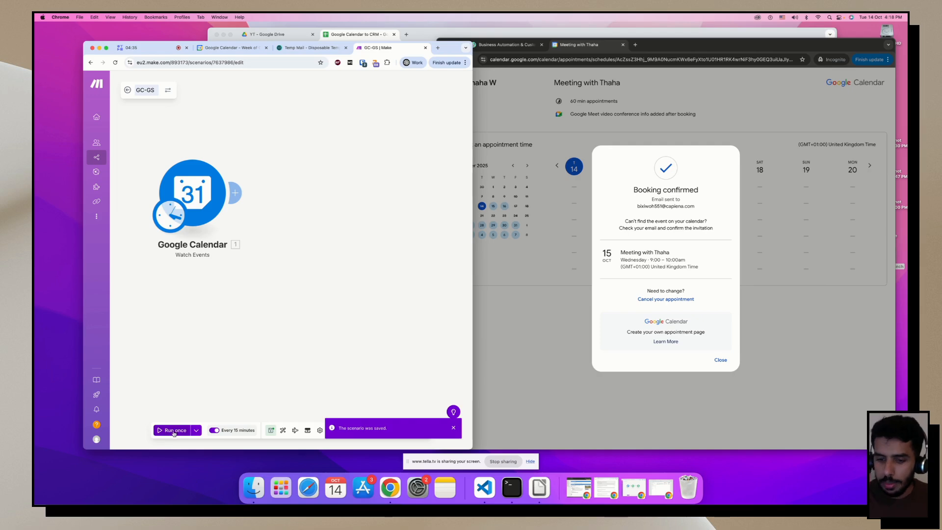
left_click(605, 237)
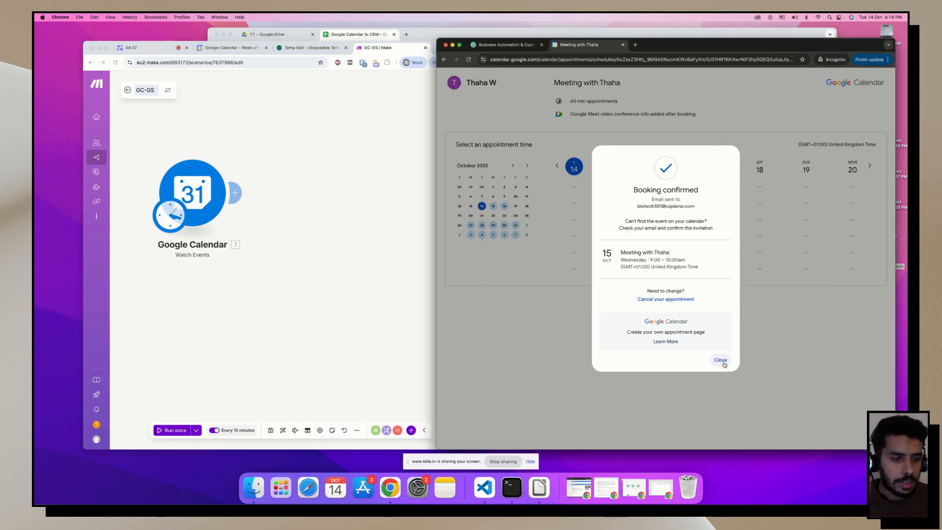
Pick the Wednesday 15 3:00pm slot and enter the guest's first and last name.
left_click(720, 360)
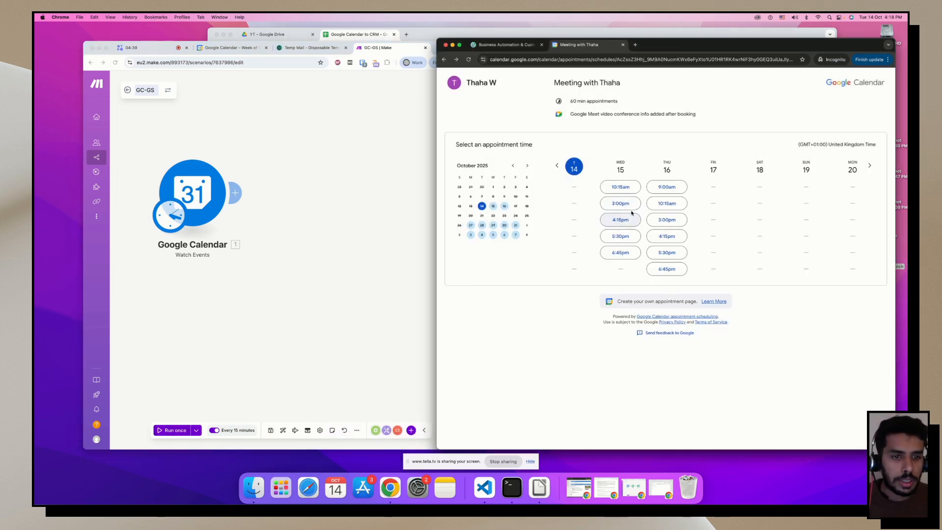
left_click(631, 205)
left_click(627, 248)
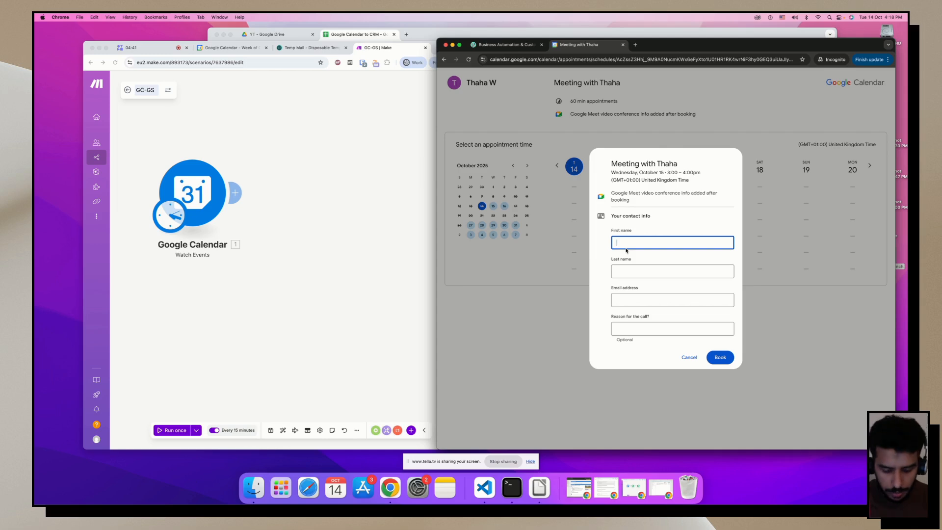
type("Tom")
key("Tab")
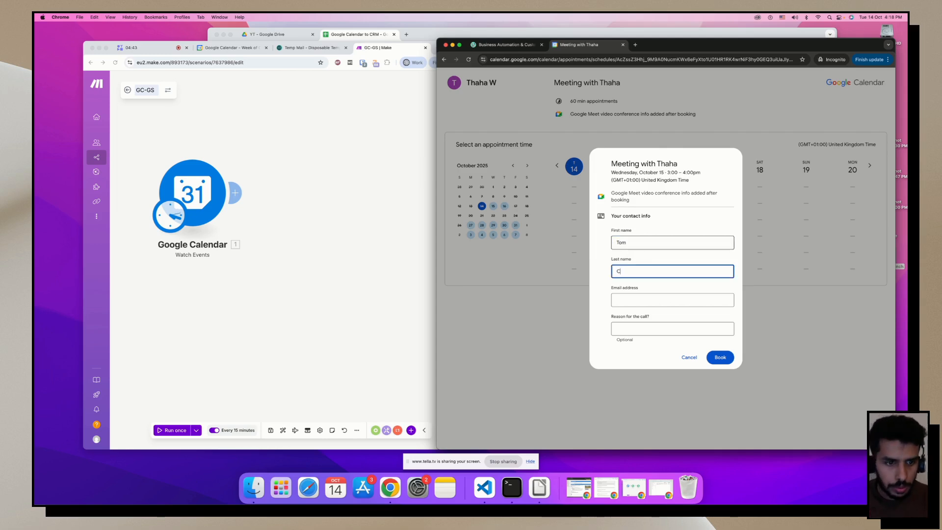
type("Cruise")
key("Tab")
Paste the temporary e-mail address, give reason 'New web', and submit the booking.
left_click(310, 47)
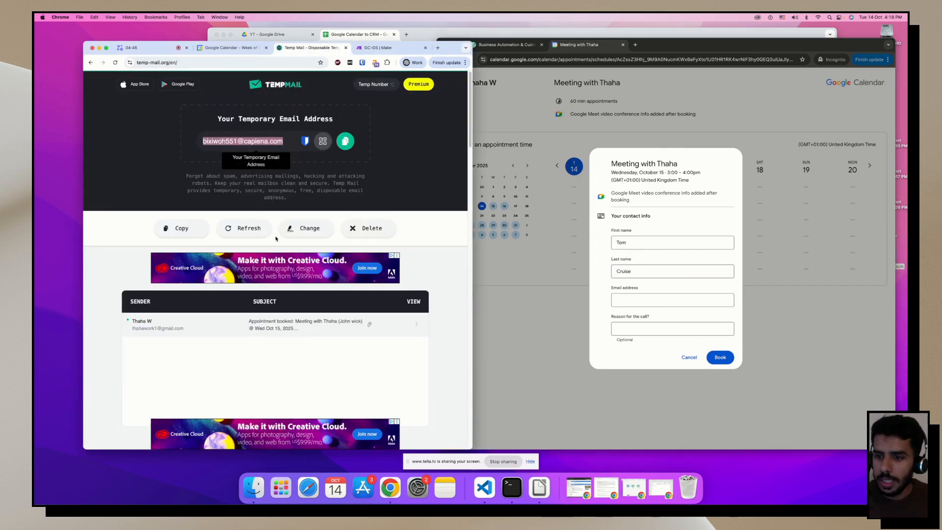
left_click(245, 143)
key("super+c")
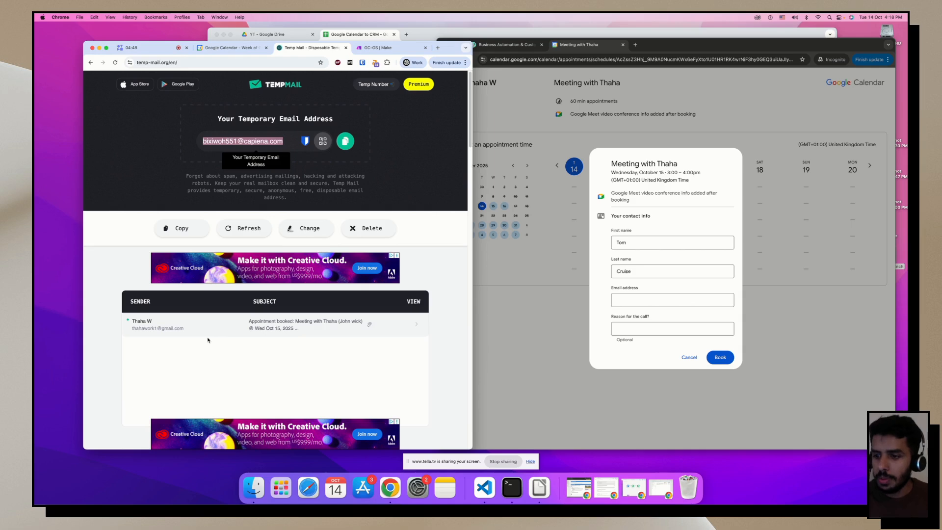
left_click(630, 309)
key("super+v")
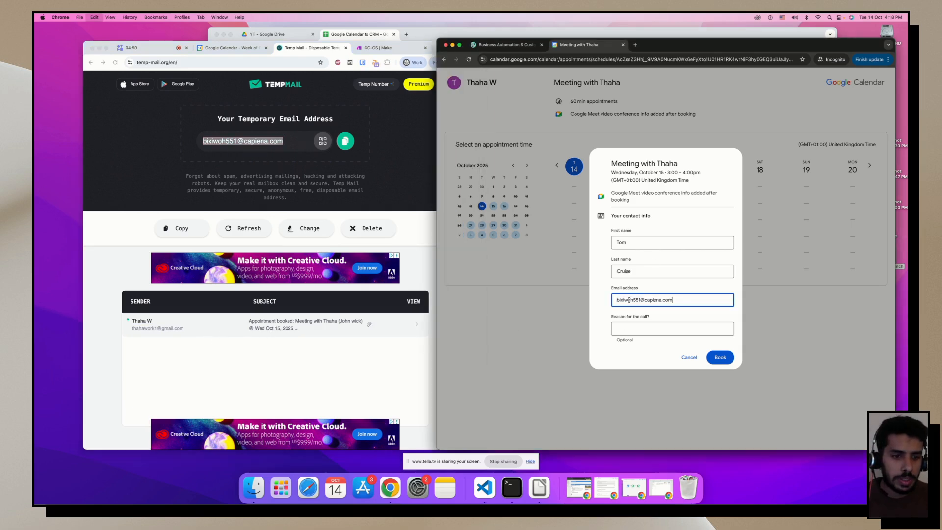
left_click(655, 334)
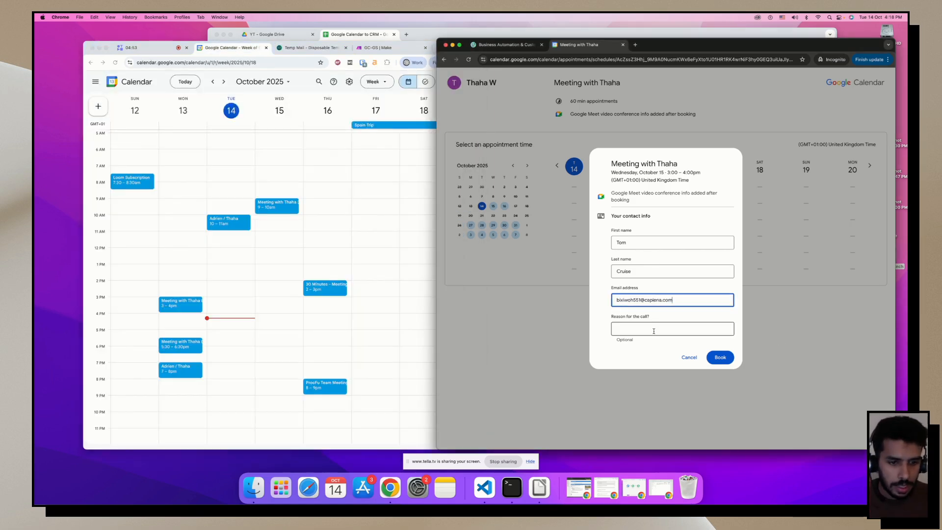
type("New website")
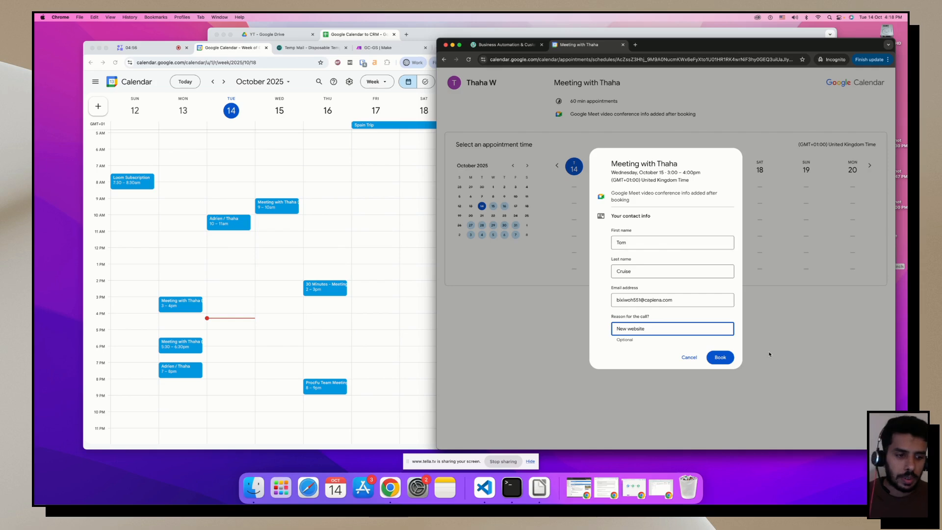
left_click(720, 357)
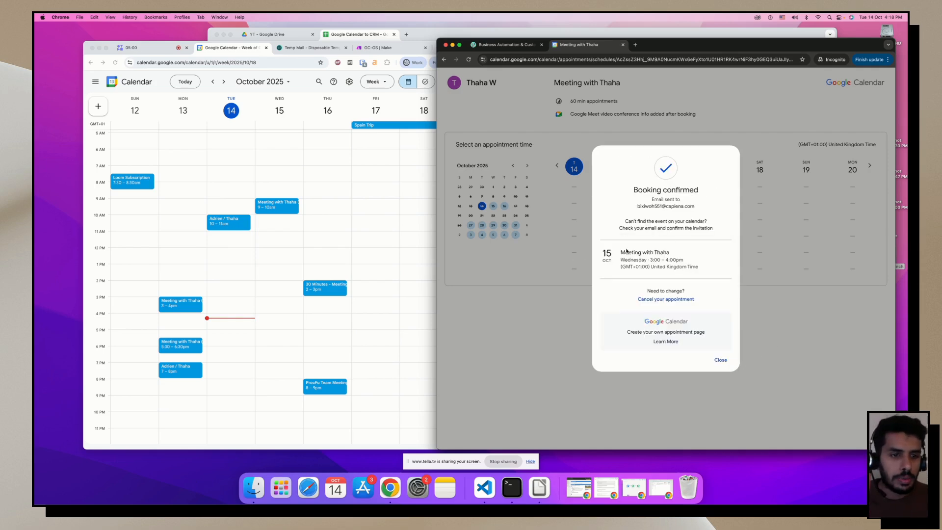
Open the new 3–4pm meeting's details in the calendar week view.
left_click(218, 309)
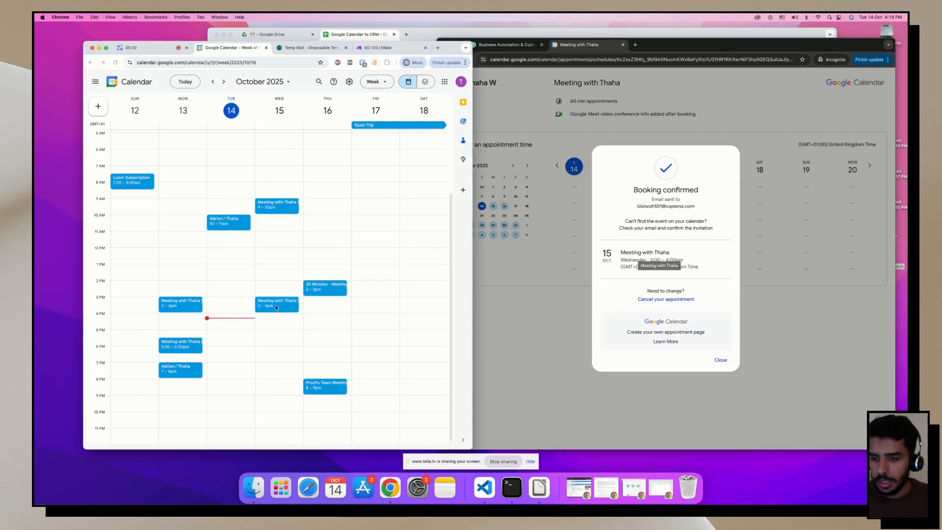
left_click(276, 305)
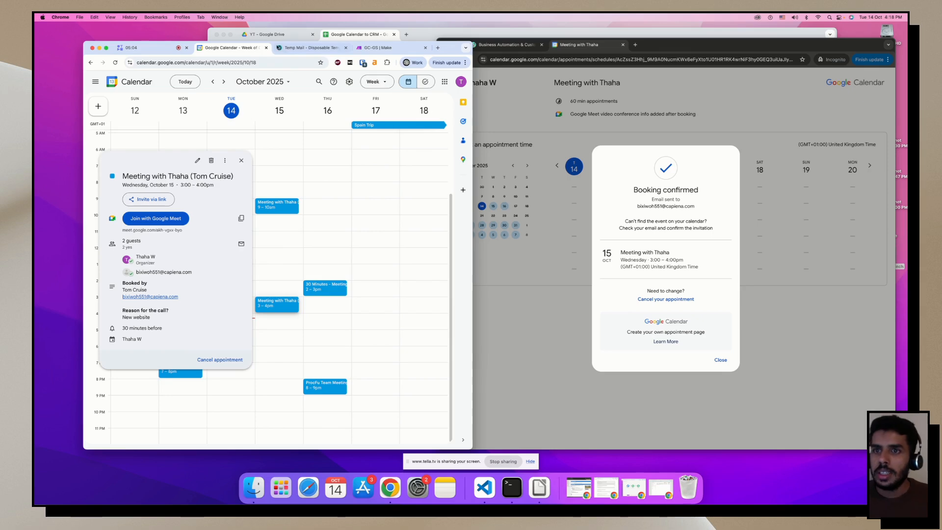
left_click(377, 48)
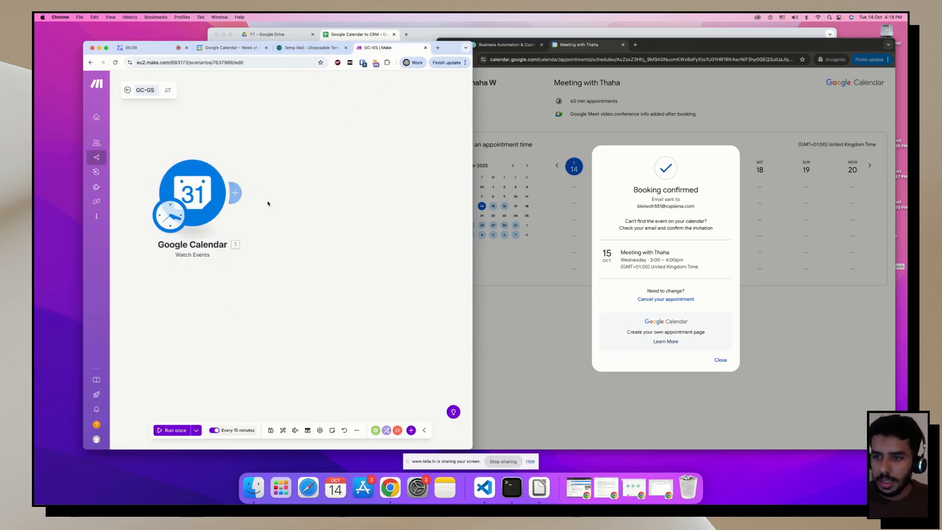
Run GC-GS once and check the bundle shows the booker and the 'New website' reason.
left_click(172, 430)
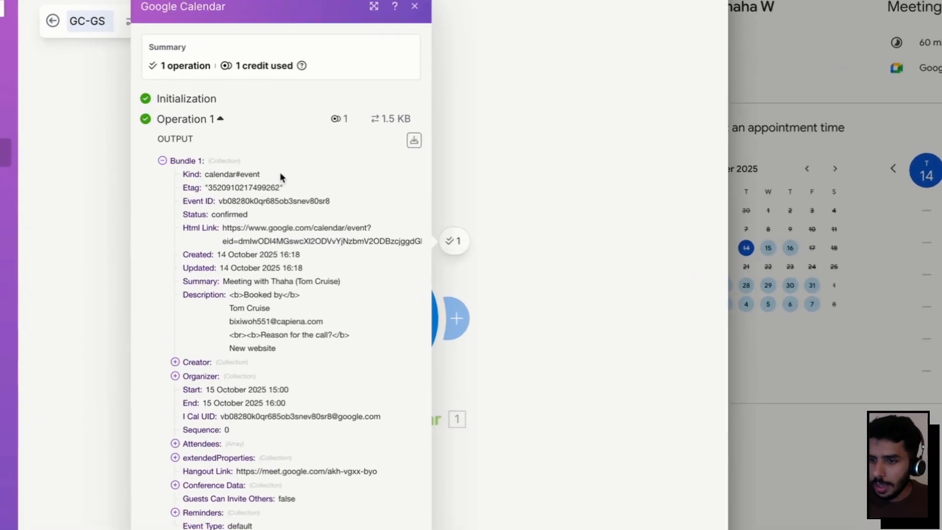
left_click_drag(224, 319, 326, 334)
left_click_drag(230, 361, 282, 362)
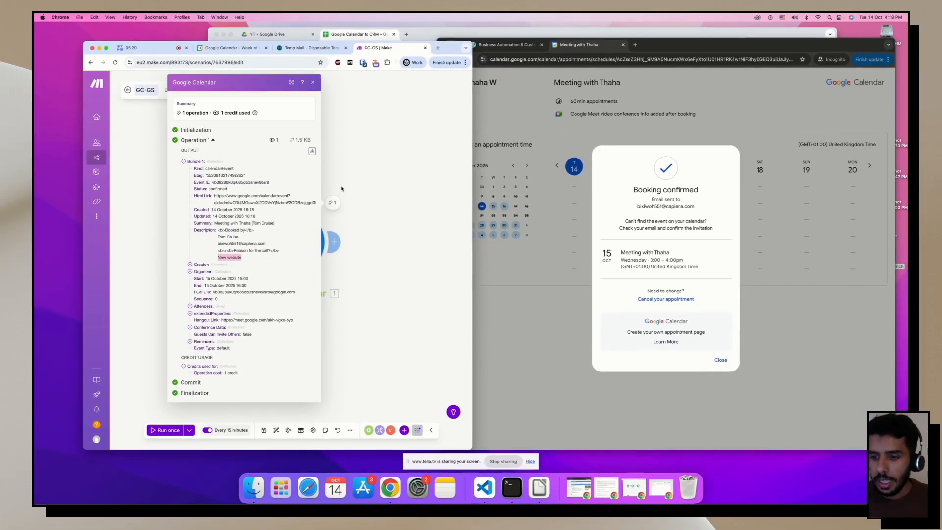
left_click(357, 199)
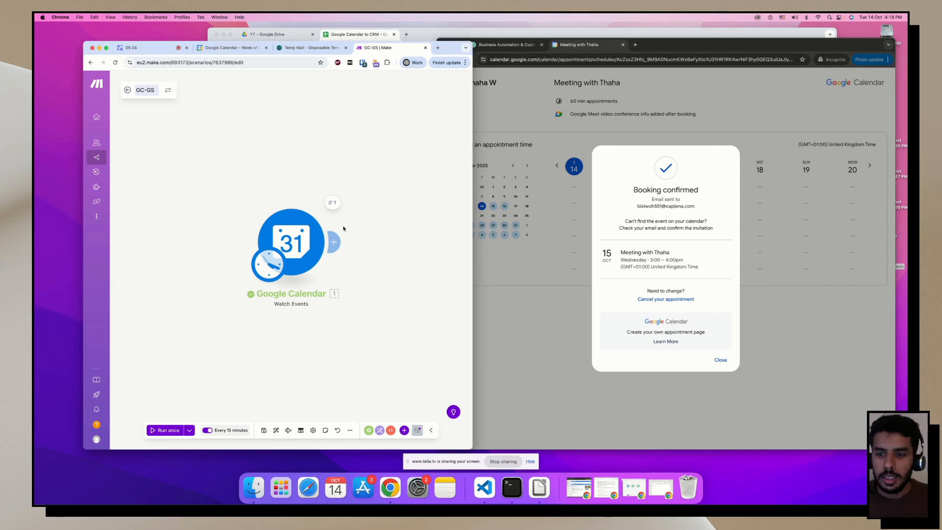
Add a Google Sheets 'Add a Row' module after the Google Calendar trigger.
left_click(334, 242)
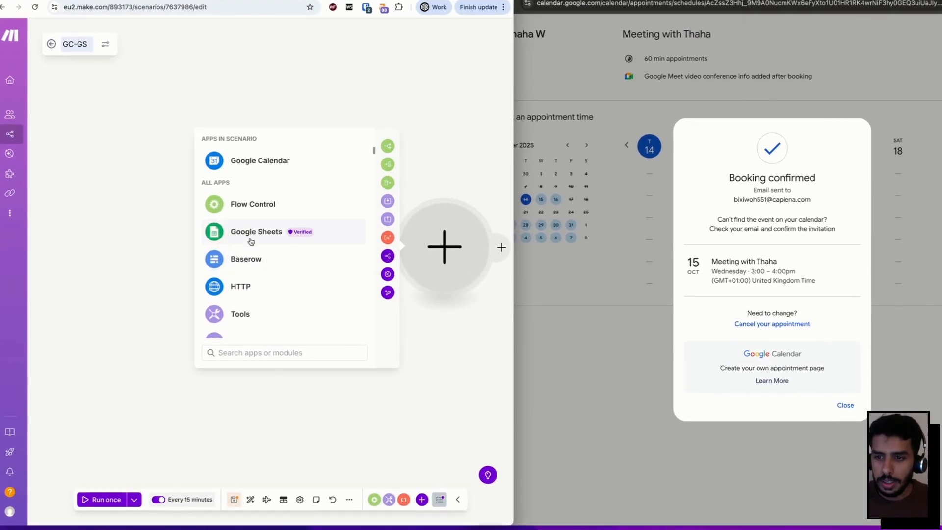
left_click(261, 234)
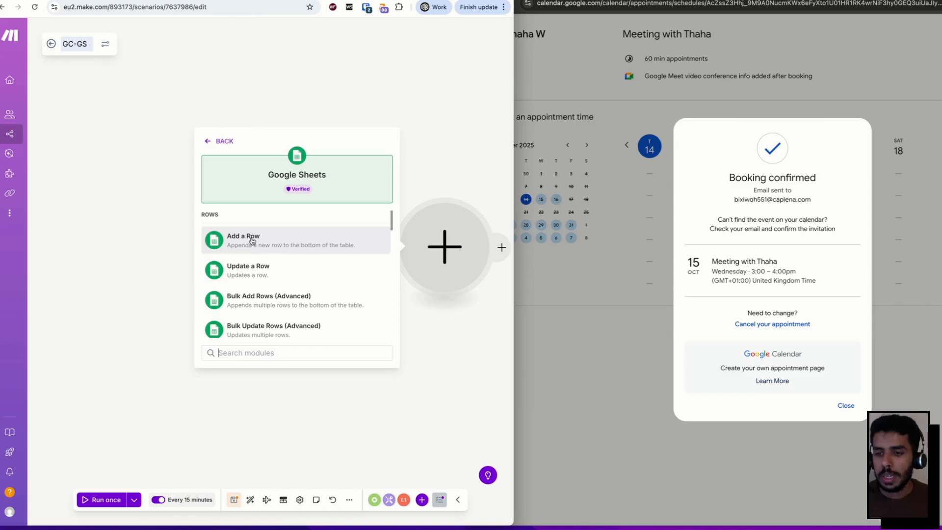
left_click(252, 239)
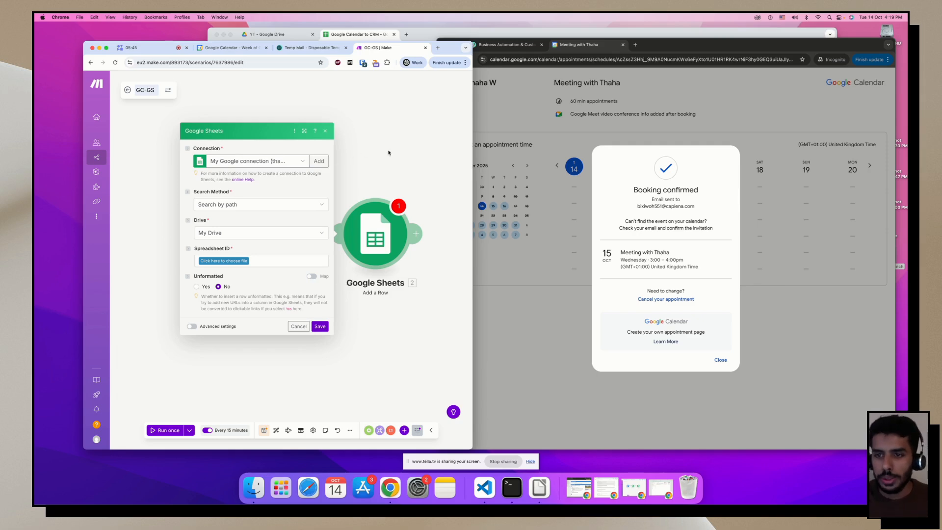
Review the Google Calendar trigger settings, then reopen the Add a Row module.
left_click(374, 172)
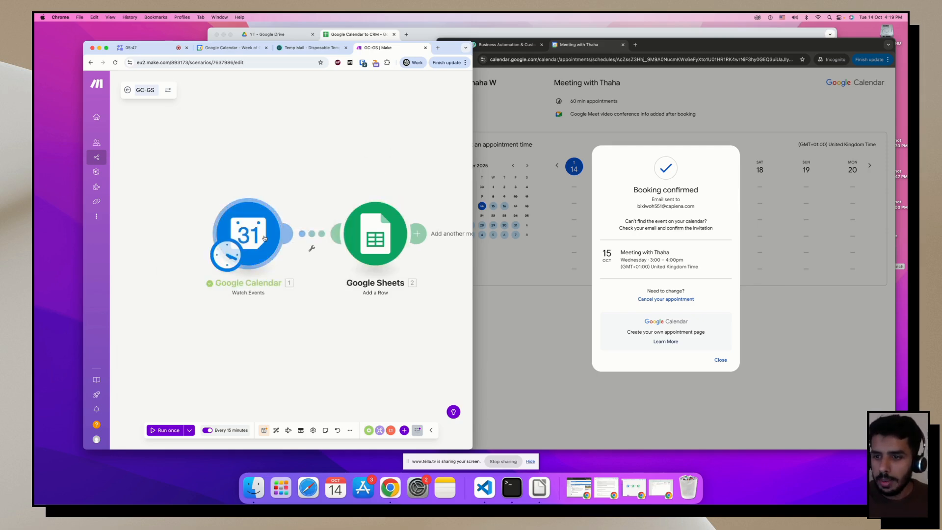
left_click(268, 216)
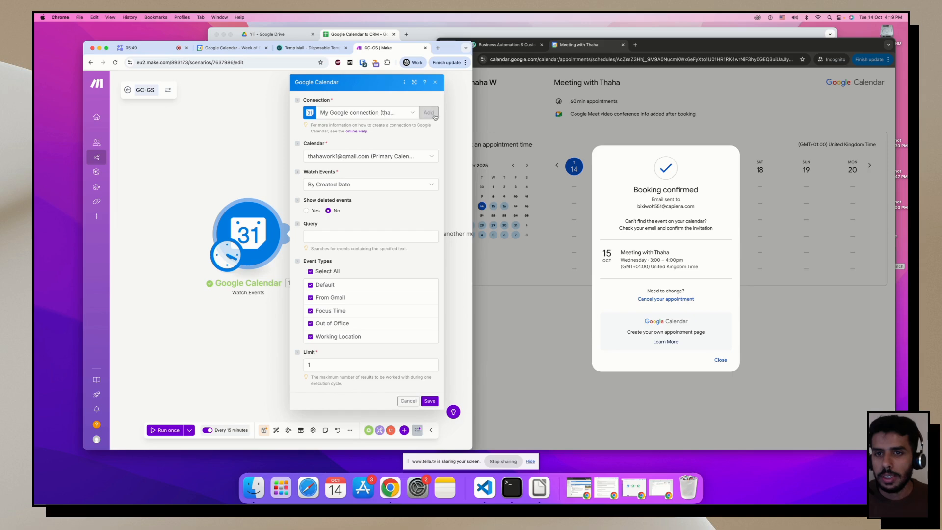
left_click(271, 133)
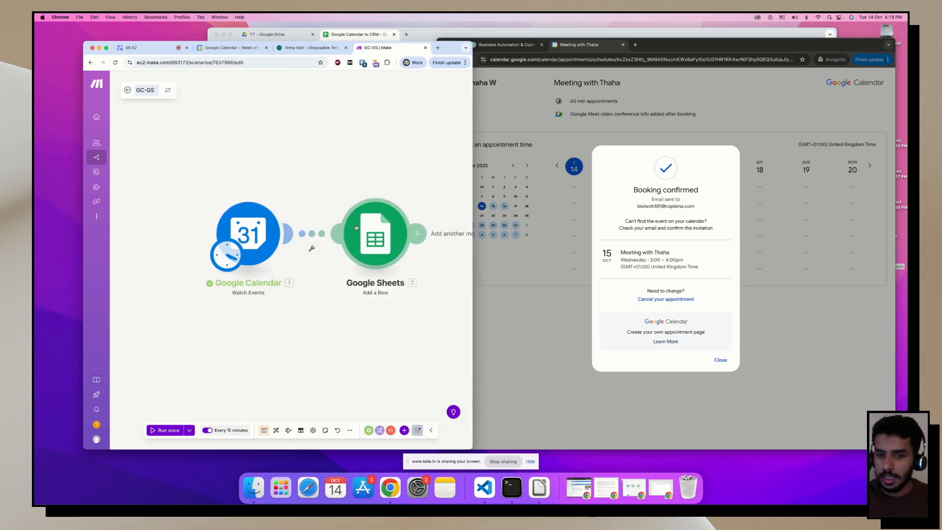
left_click(357, 232)
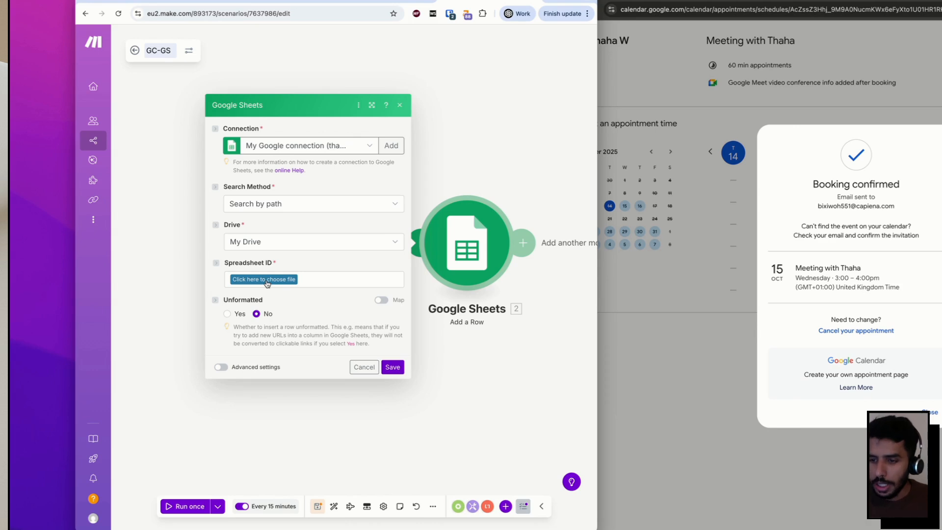
Choose the YT / Google Calendar to CRM spreadsheet as the target file.
left_click(267, 283)
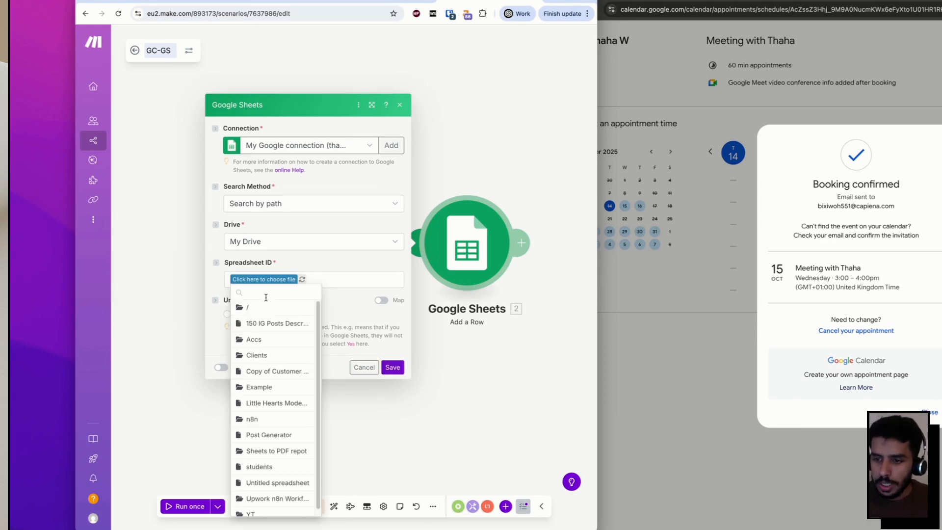
scroll(269, 393, "down", 1)
left_click(257, 508)
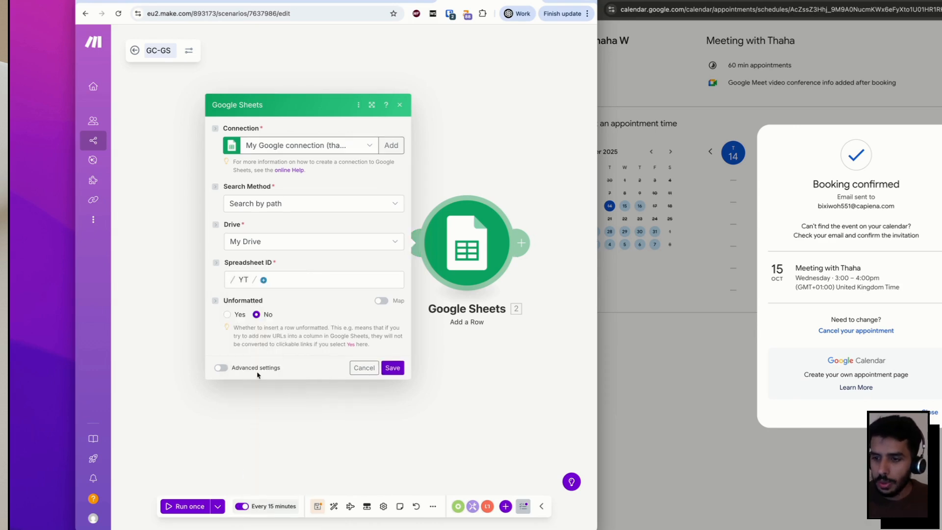
left_click(264, 279)
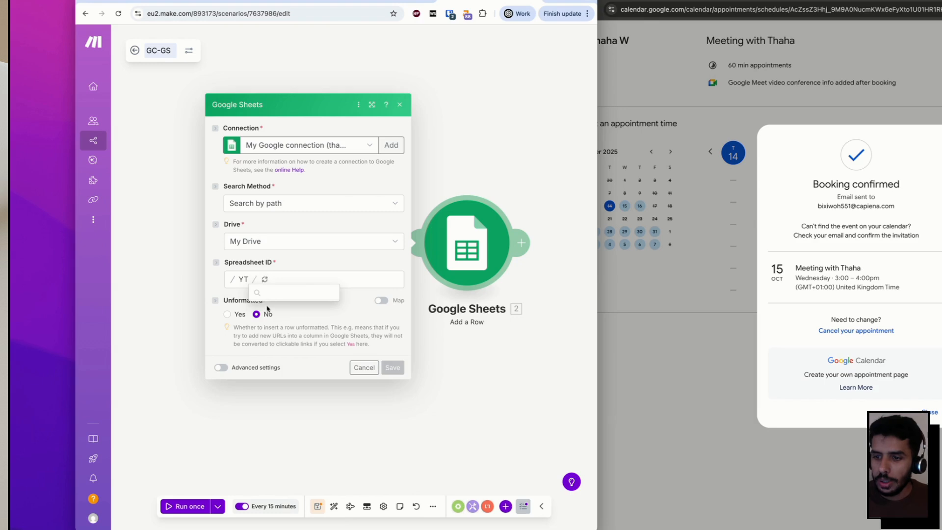
left_click(282, 293)
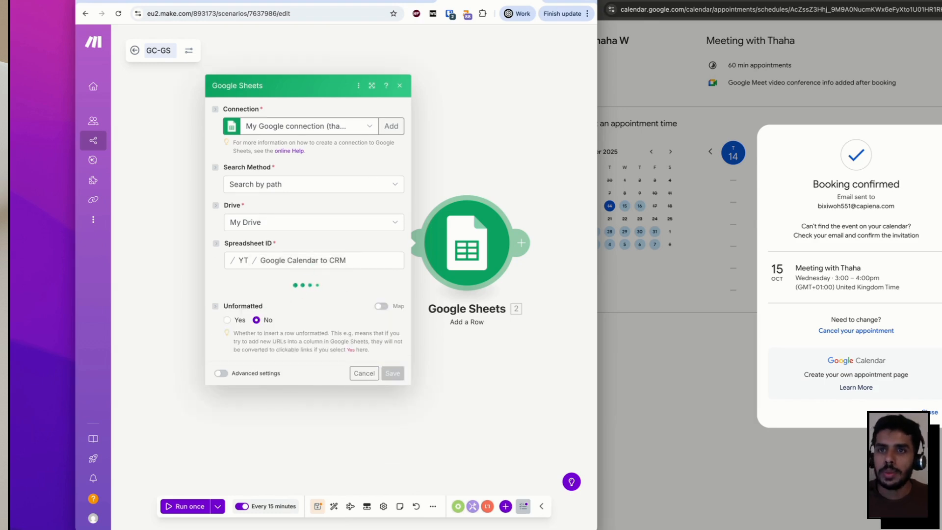
Check the spreadsheet's sheet names and select the Meetings sheet.
key("alt+Tab")
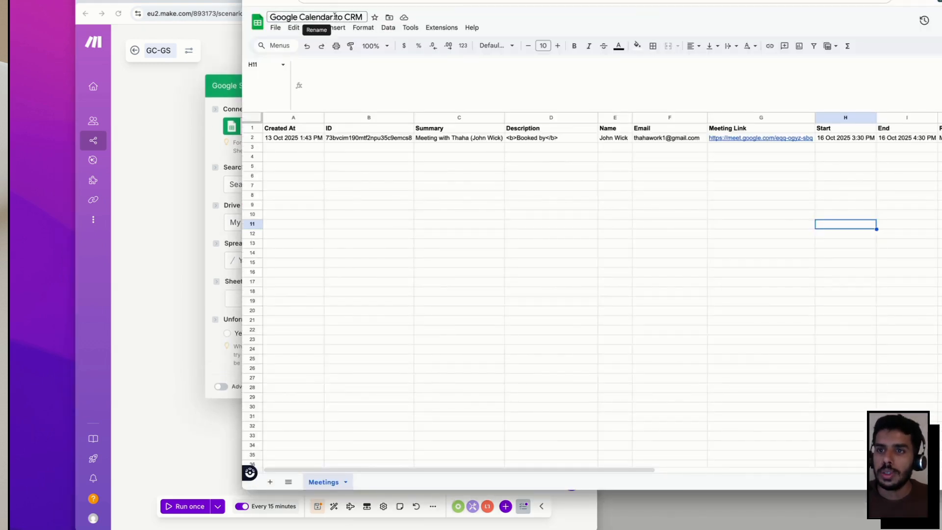
left_click(214, 188)
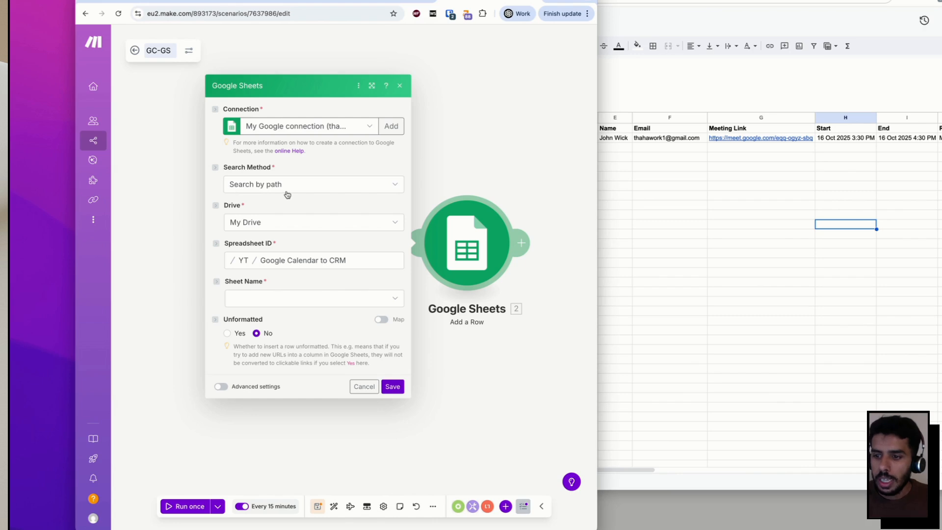
left_click(667, 377)
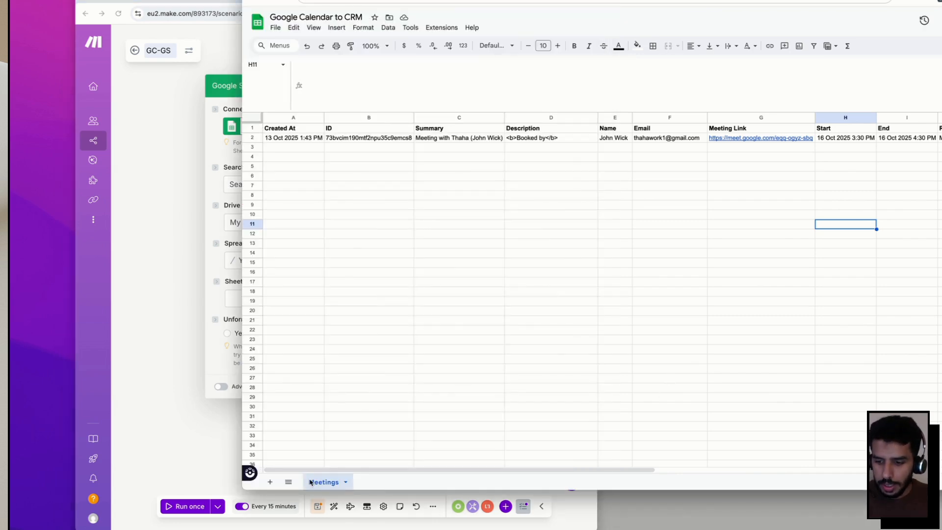
left_click(214, 351)
left_click(256, 300)
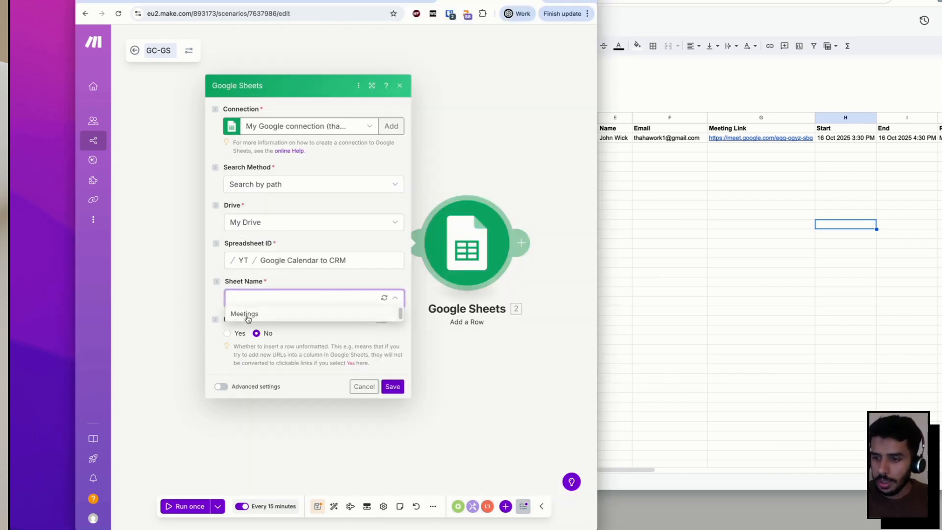
left_click(246, 314)
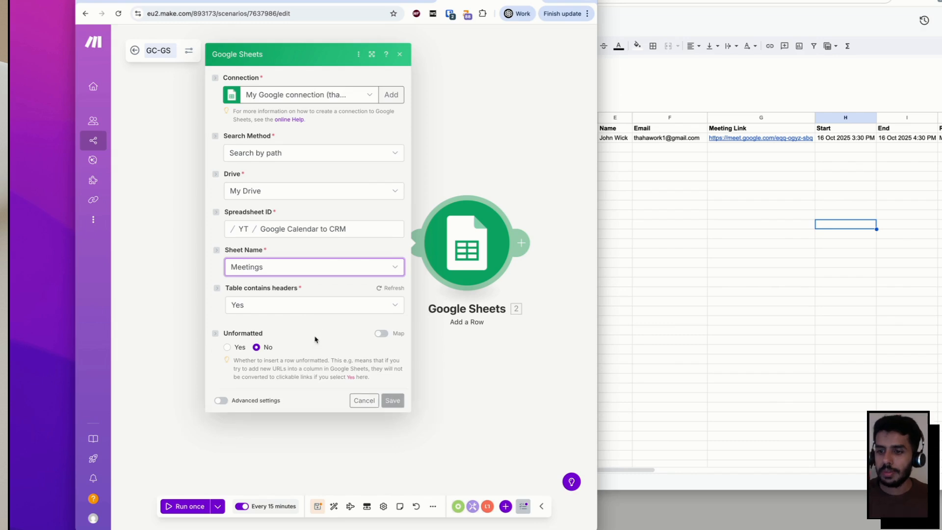
Map the event's creation time, ID, summary and description into Created At, ID, Summary and Description.
scroll(312, 323, "down", 6)
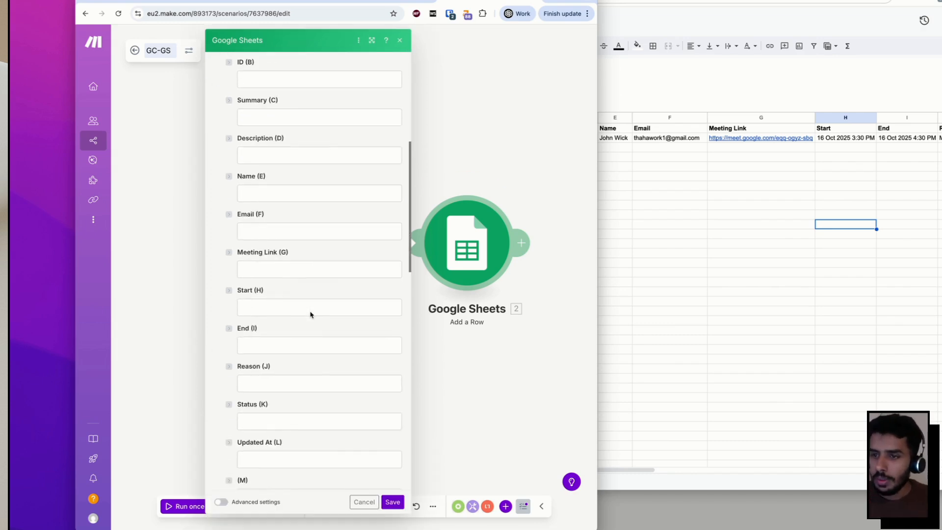
scroll(310, 312, "up", 1)
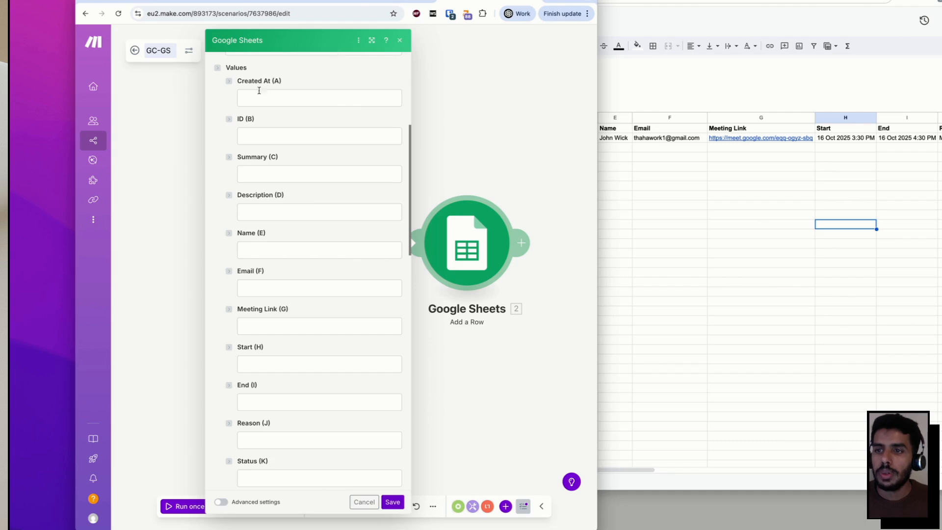
left_click(314, 97)
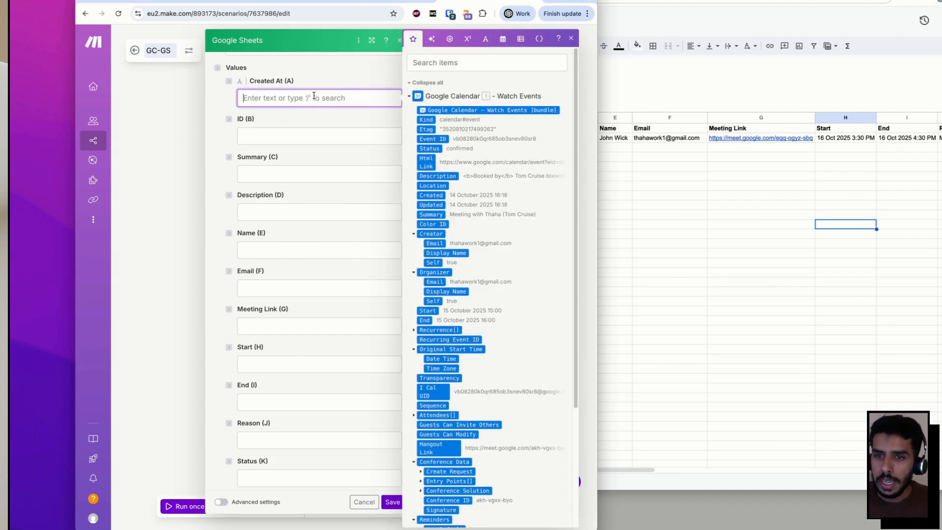
left_click(431, 196)
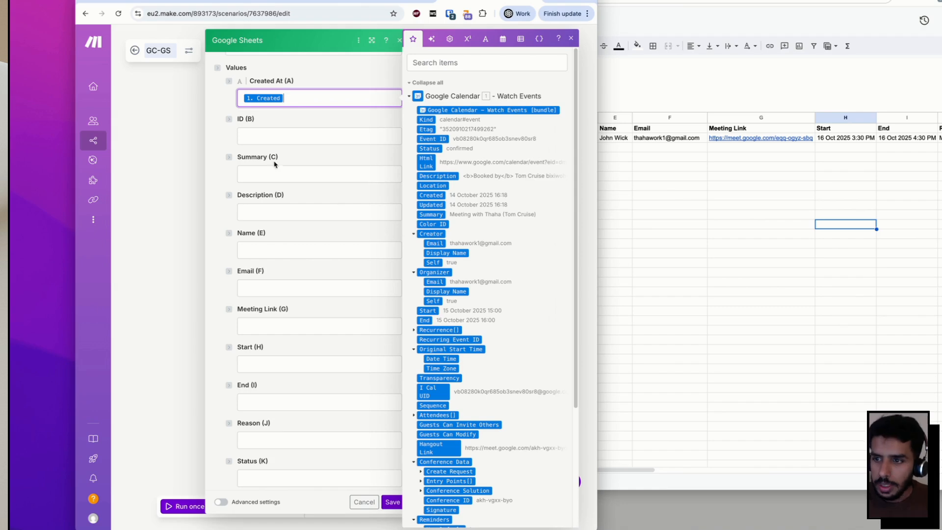
left_click(257, 138)
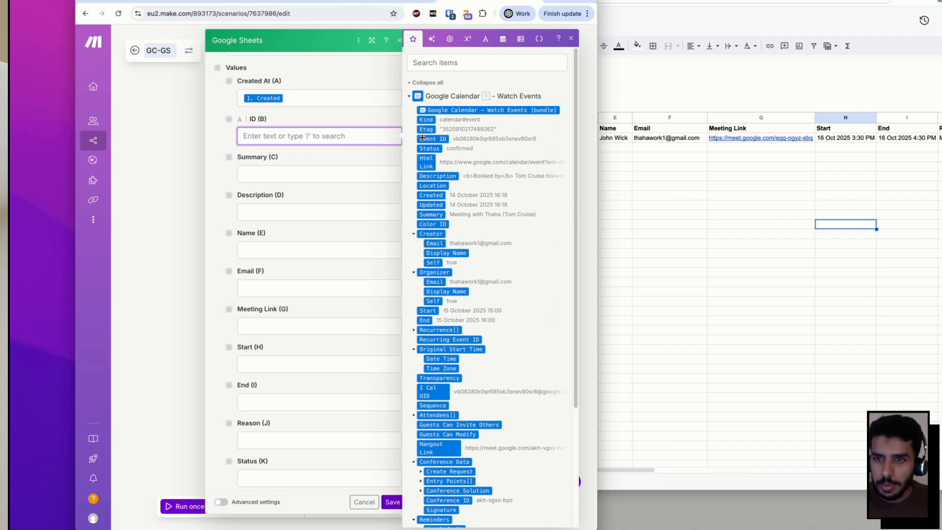
left_click_drag(422, 138, 371, 138)
left_click(431, 215)
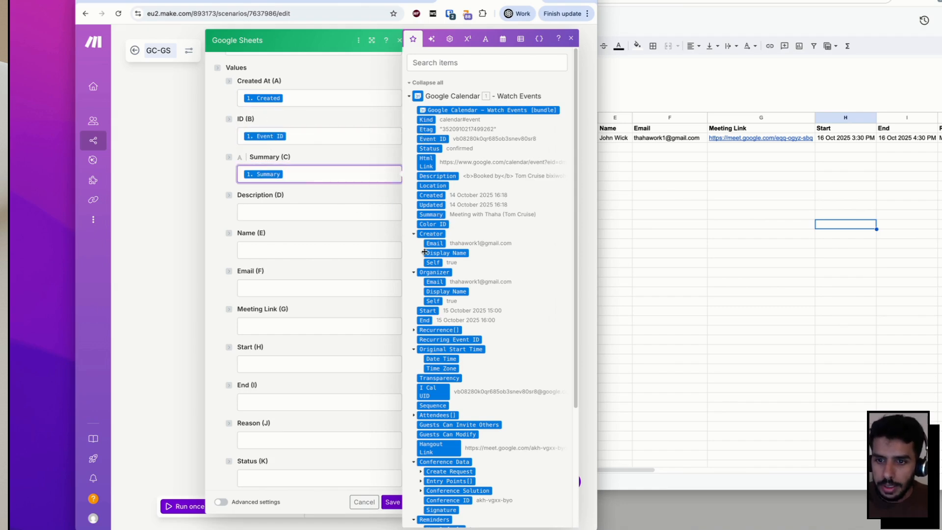
left_click_drag(425, 177, 259, 214)
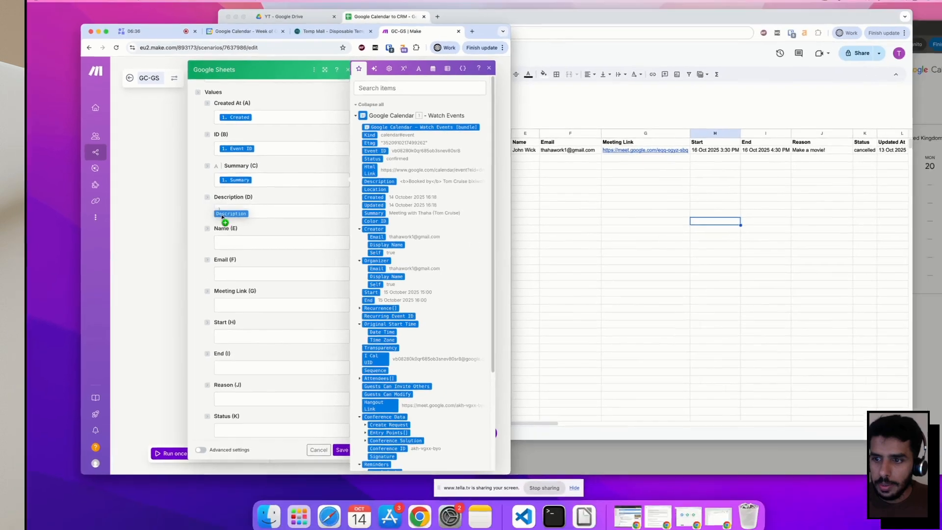
Map attendee email, start time, end time and status into Email, Start, End and Status.
scroll(319, 294, "down", 3)
left_click(320, 155)
scroll(454, 329, "down", 5)
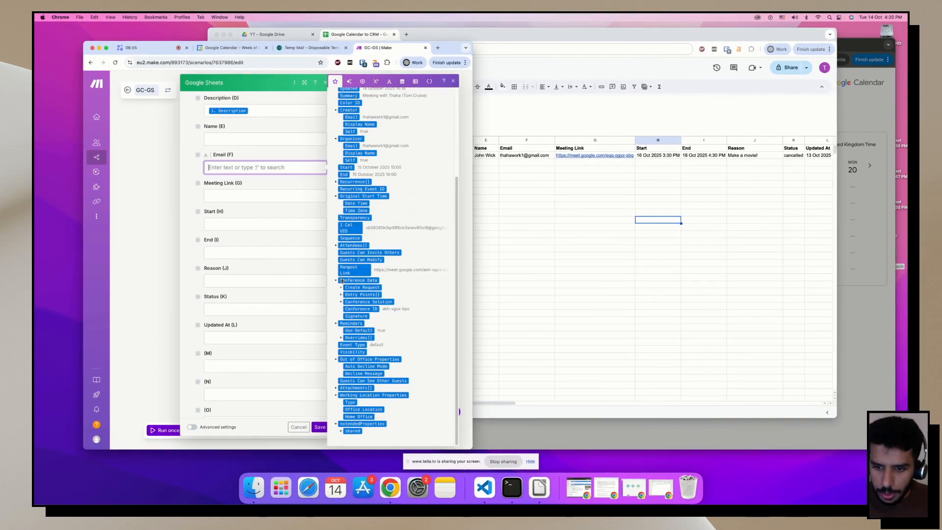
left_click(336, 246)
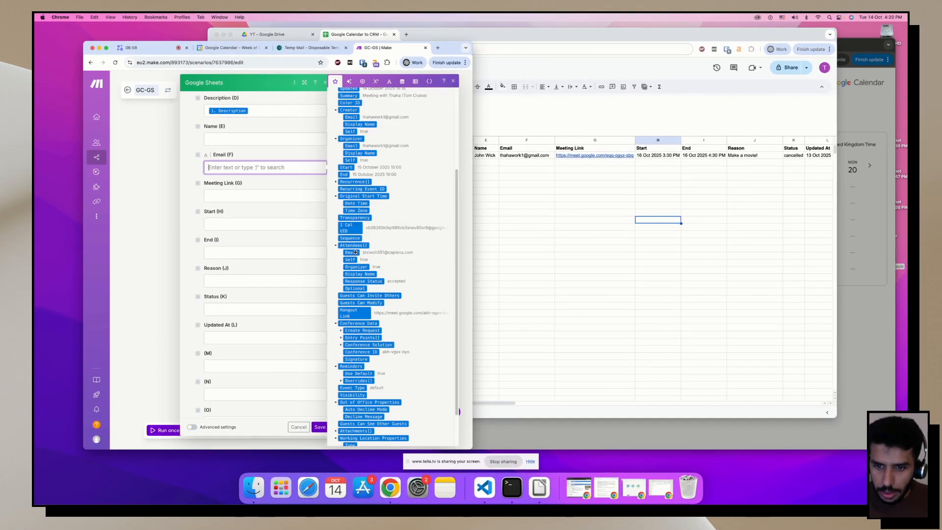
left_click_drag(352, 252, 253, 205)
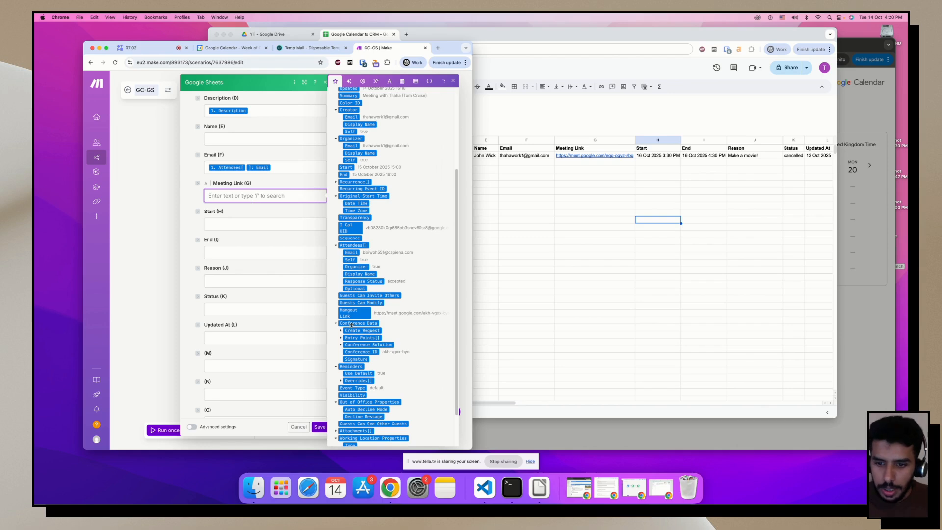
left_click_drag(350, 312, 230, 196)
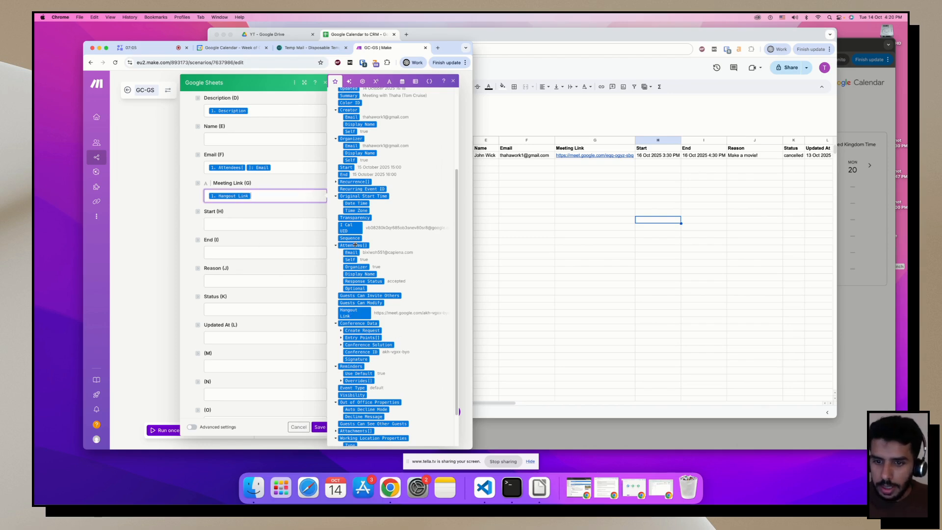
scroll(344, 196, "up", 1)
left_click_drag(341, 178, 241, 224)
left_click_drag(345, 188, 258, 252)
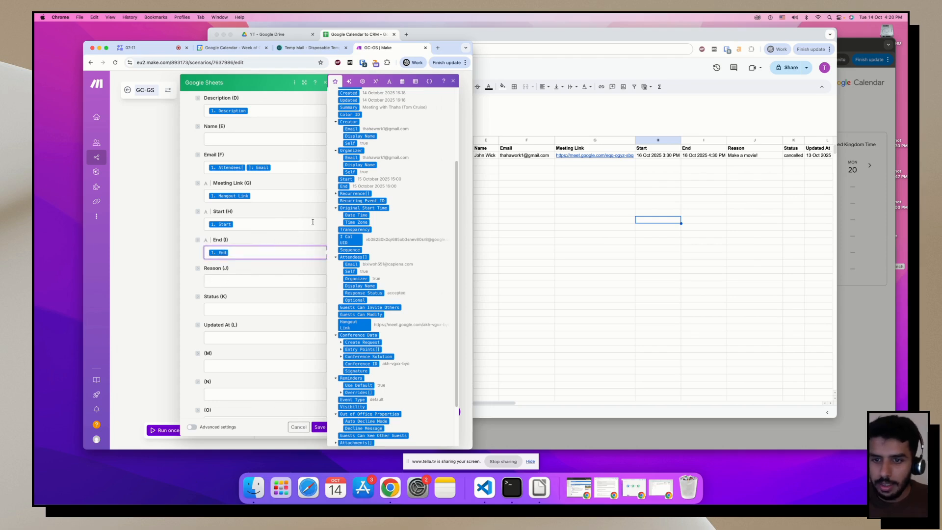
scroll(364, 187, "up", 5)
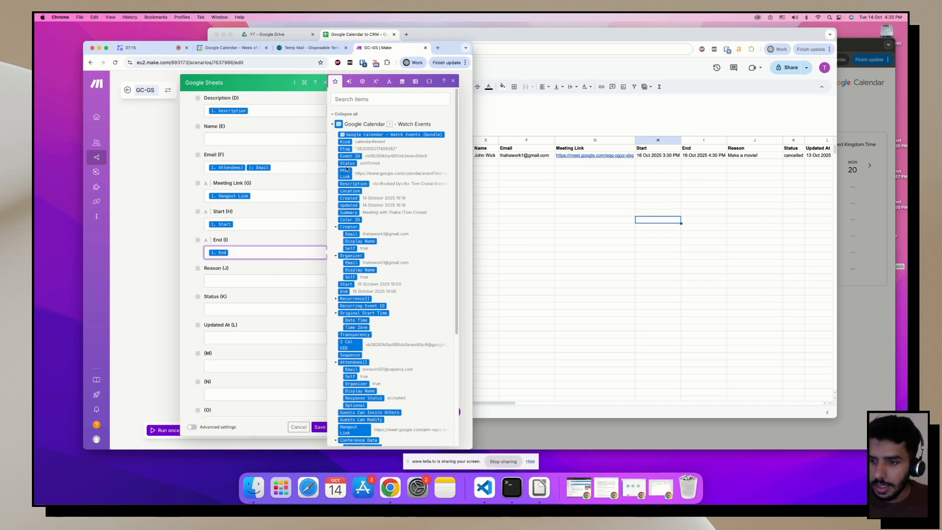
left_click_drag(347, 164, 226, 309)
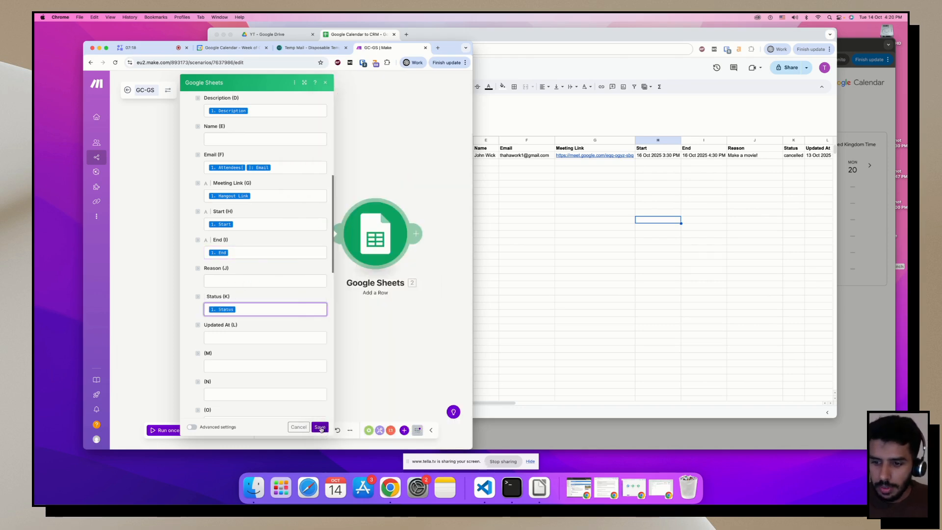
key("Escape")
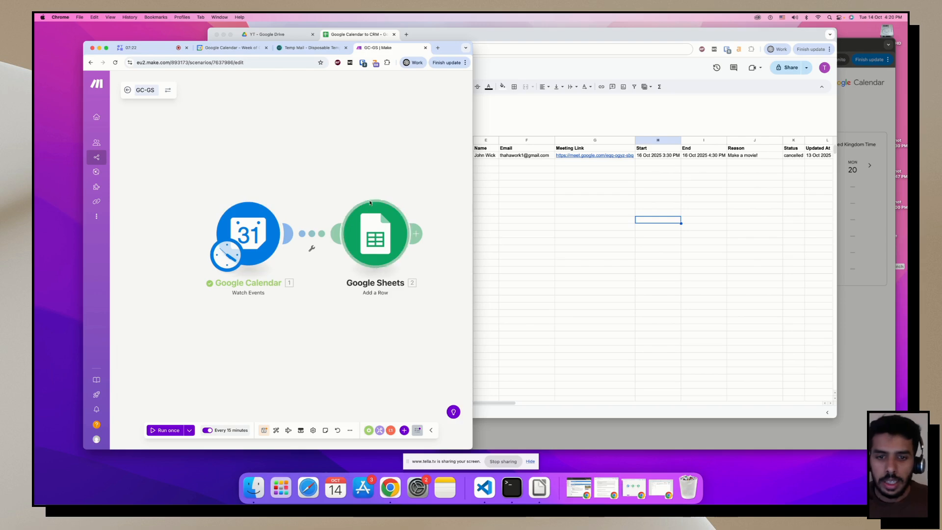
Rerun the GC-GS scenario on the 14/10/2025 16:18:40 run's existing data.
left_click(863, 218)
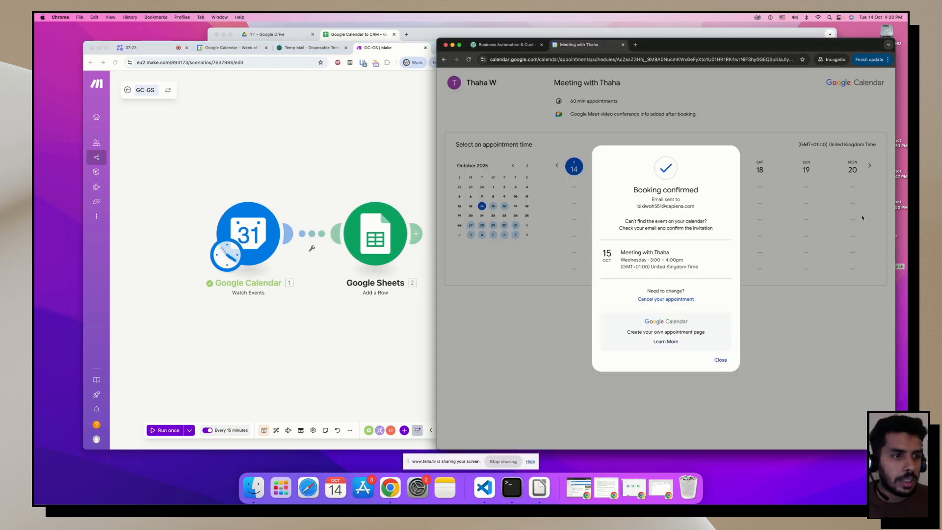
left_click(252, 365)
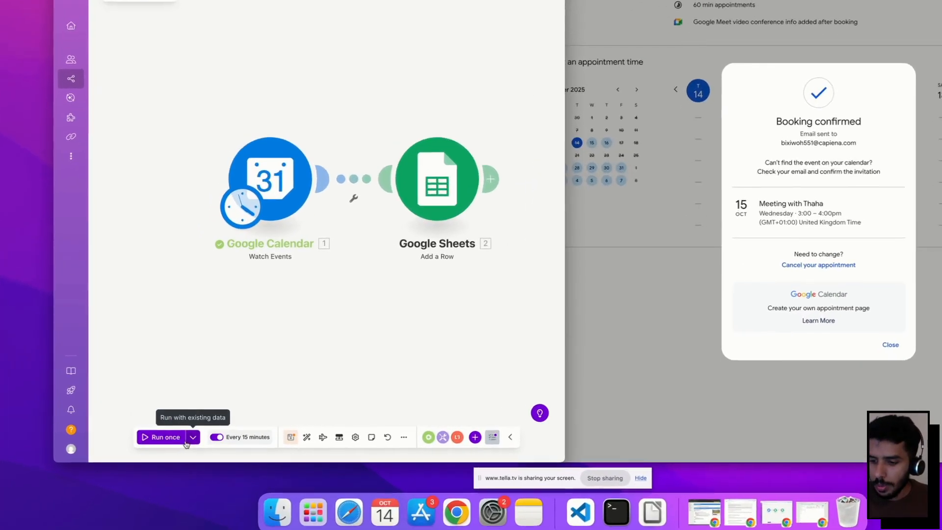
left_click(193, 437)
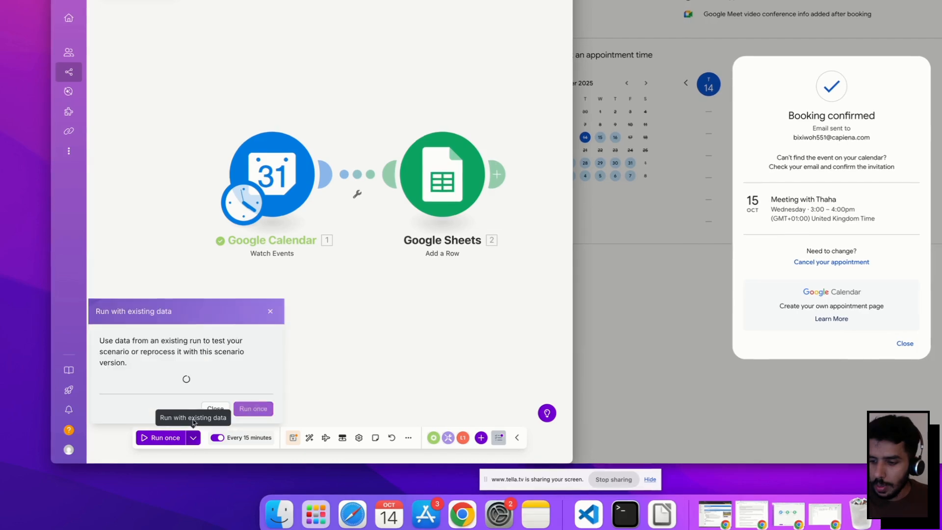
left_click(179, 367)
left_click(140, 384)
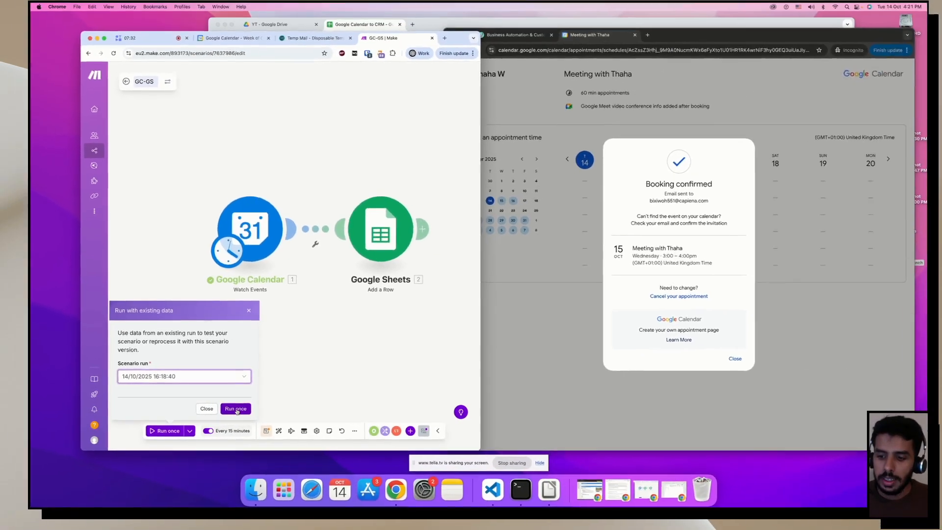
left_click(253, 408)
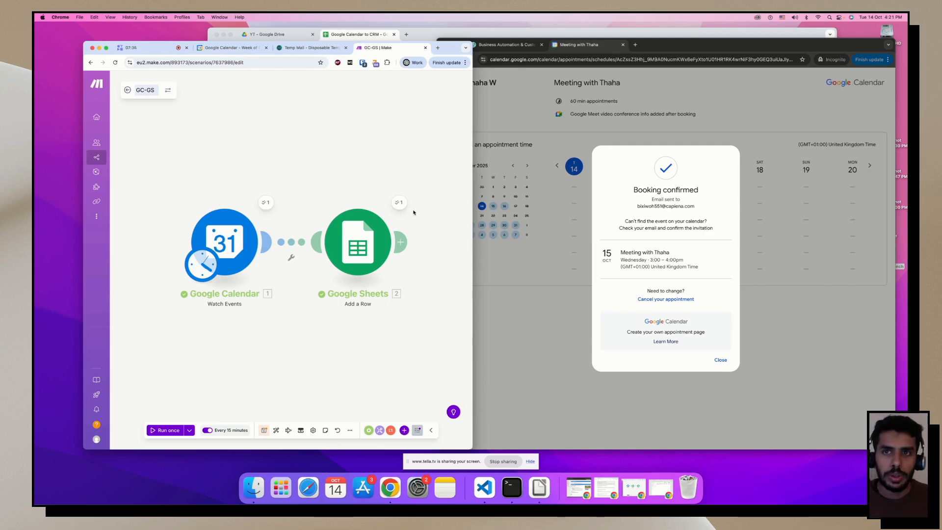
Auto-fit column A and review row 3's timestamp, event ID, summary, description and attendee email.
left_click(363, 35)
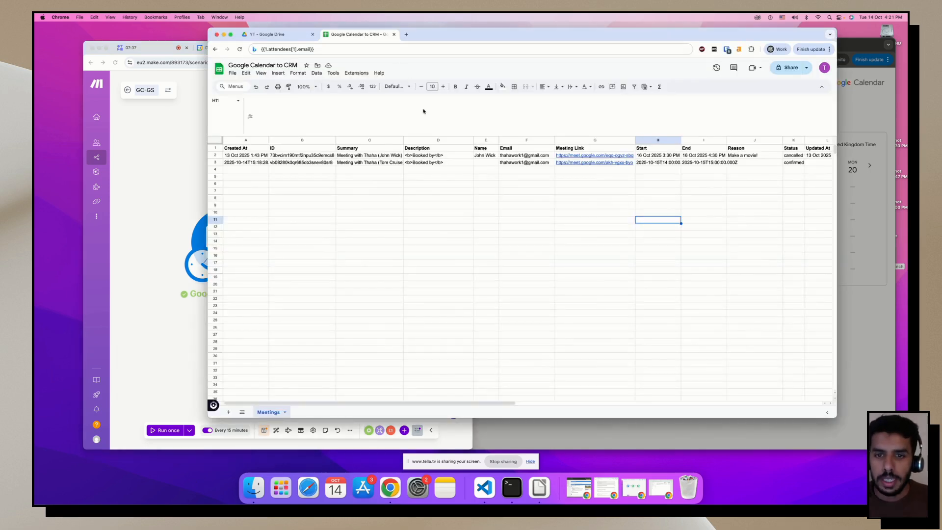
left_click(216, 162)
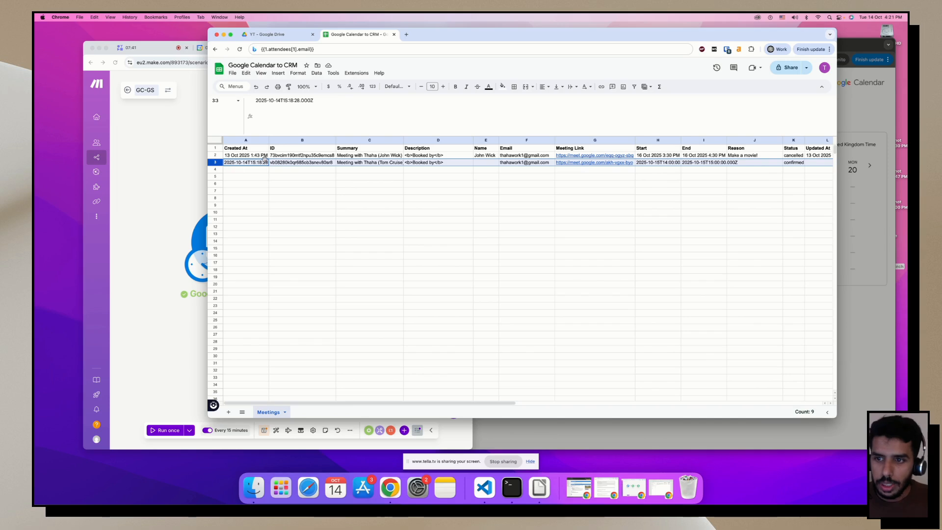
double_click(269, 141)
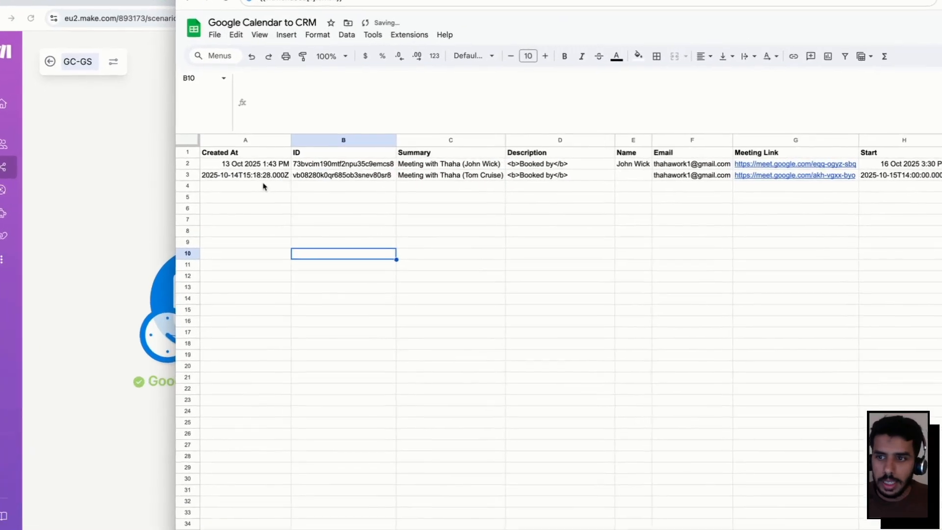
left_click(248, 163)
left_click(326, 180)
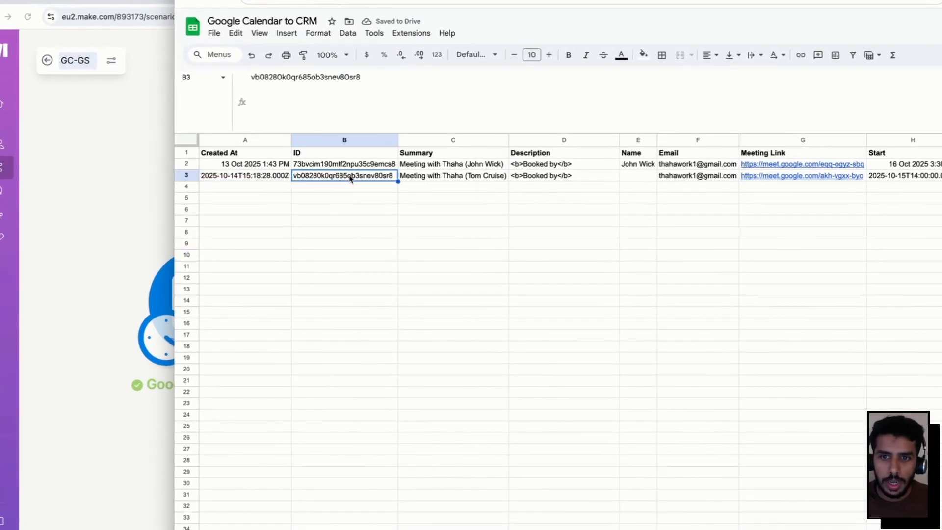
left_click(481, 179)
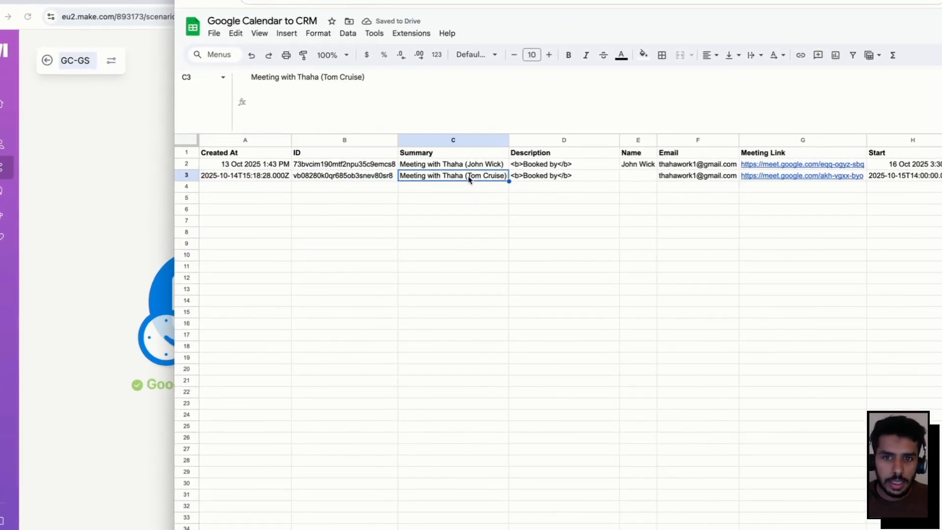
left_click(605, 182)
double_click(564, 178)
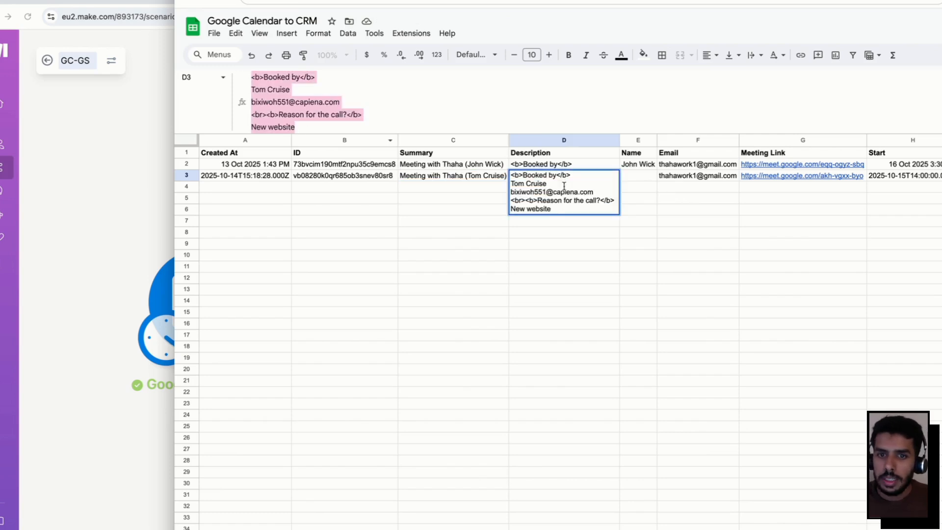
left_click(446, 297)
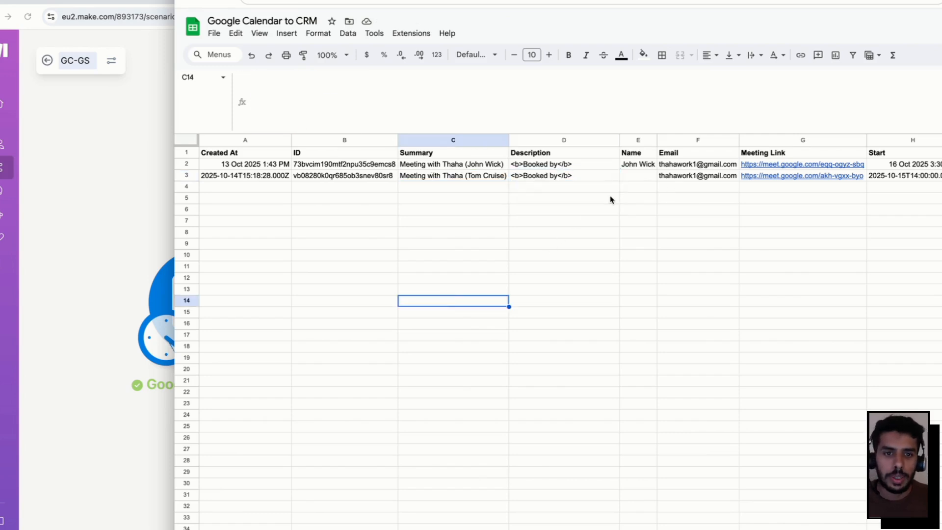
left_click(702, 178)
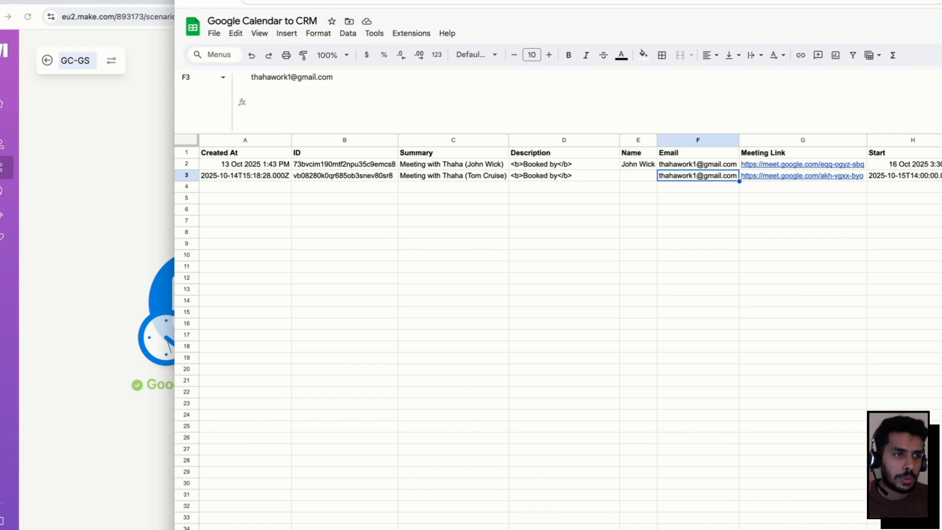
Compare A3's ISO timestamp with A2's formatted date, note empty E3 and J3, then view Calendar output.
left_click(126, 241)
left_click(707, 269)
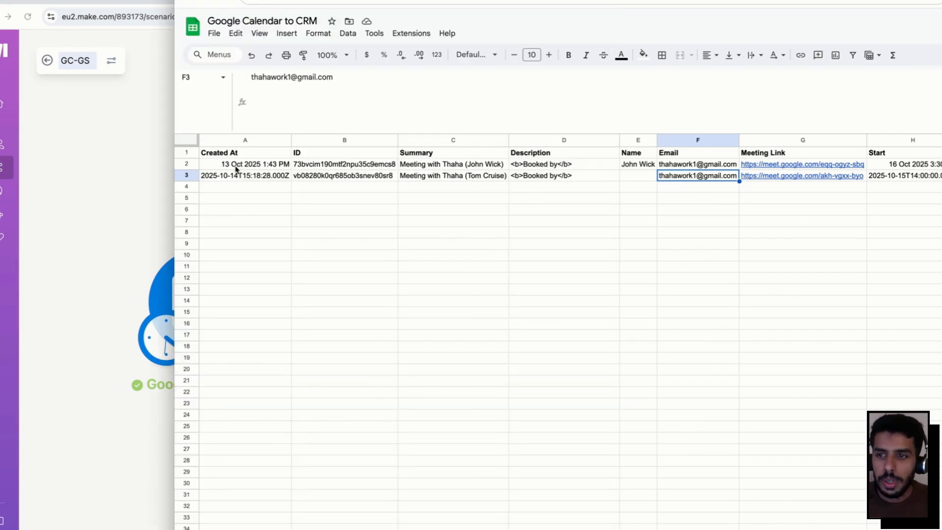
left_click(236, 181)
left_click(251, 166)
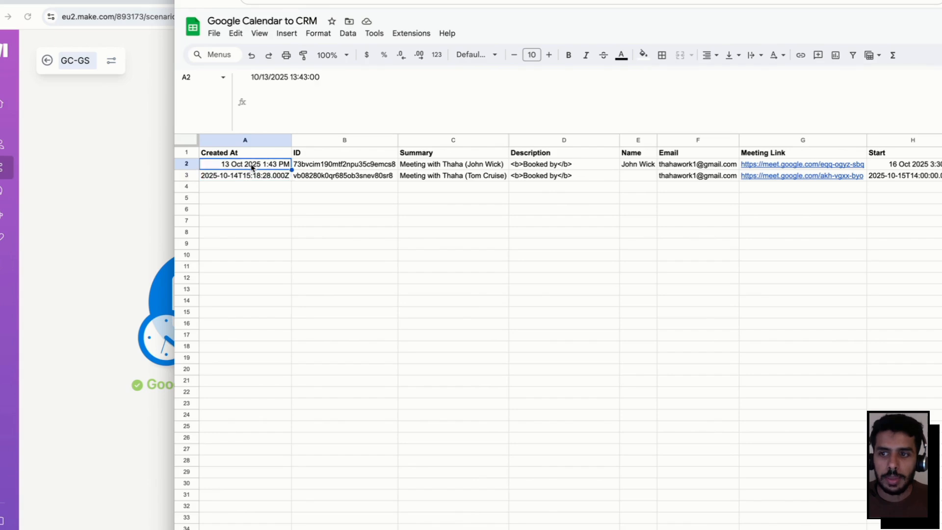
double_click(250, 166)
key("Escape")
left_click(408, 201)
left_click(266, 182)
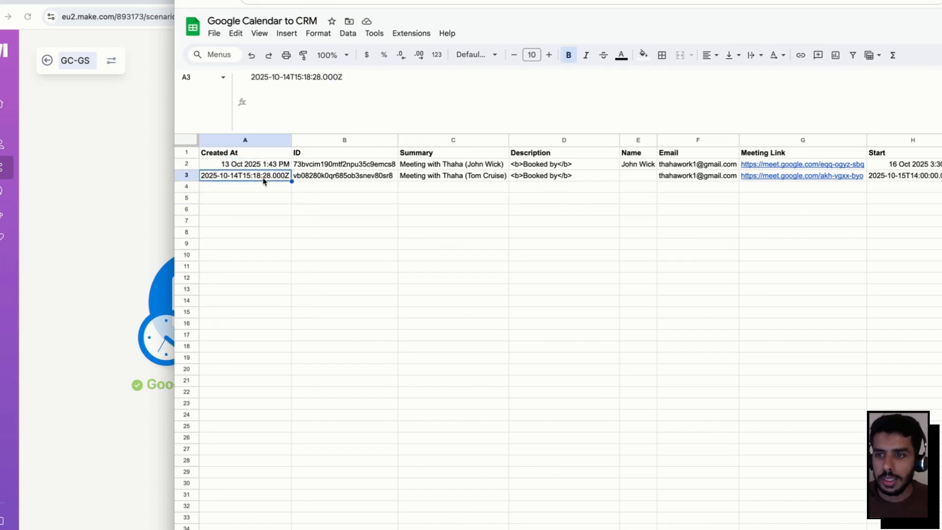
double_click(264, 184)
left_click(408, 244)
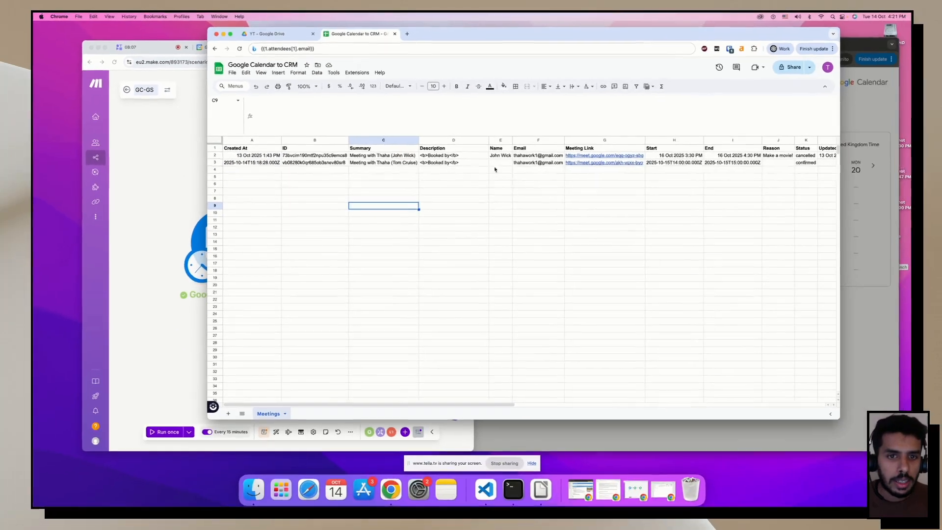
left_click(637, 175)
left_click(775, 164)
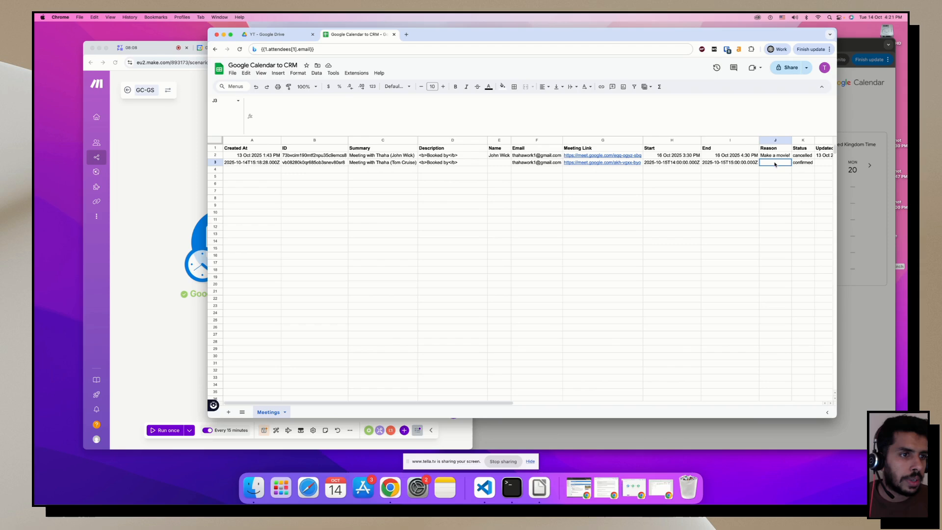
left_click(750, 206)
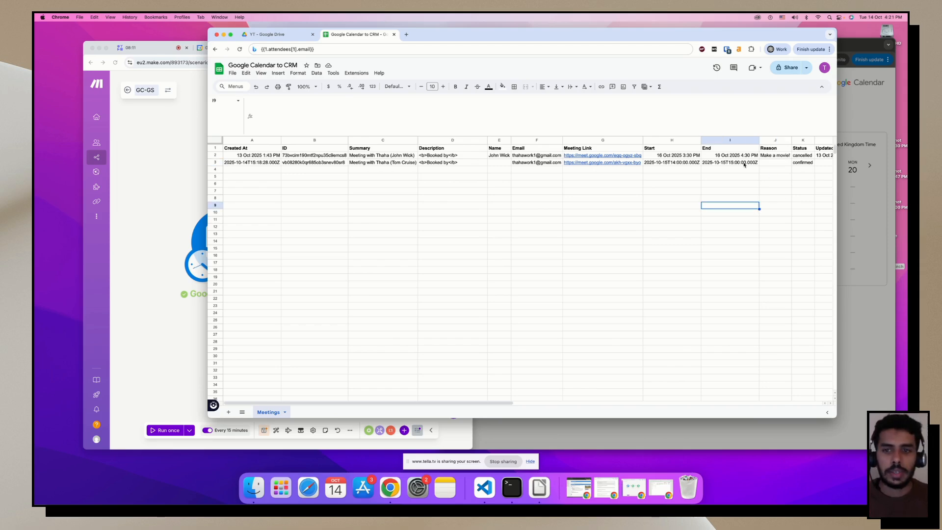
left_click(266, 202)
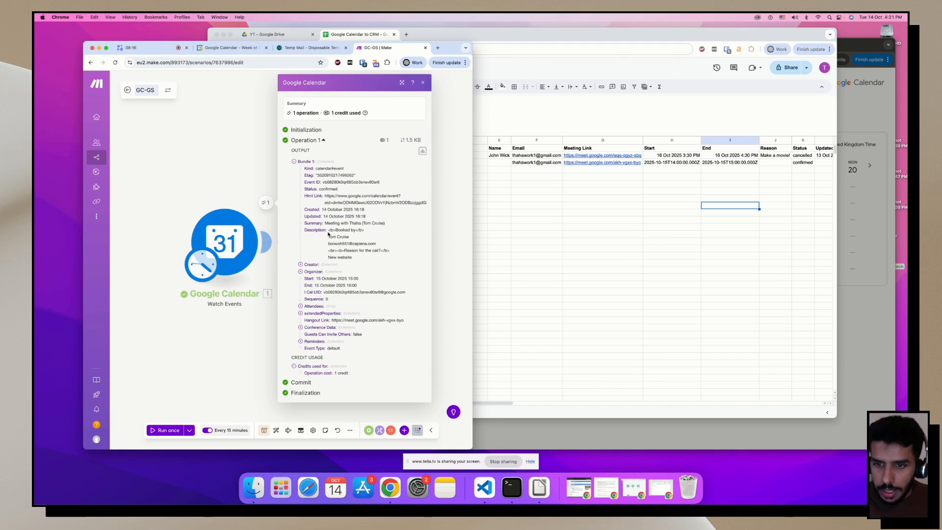
Compare the Calendar event's multi-line description with the D3 Description cell, ending on E3.
left_click_drag(328, 233, 330, 248)
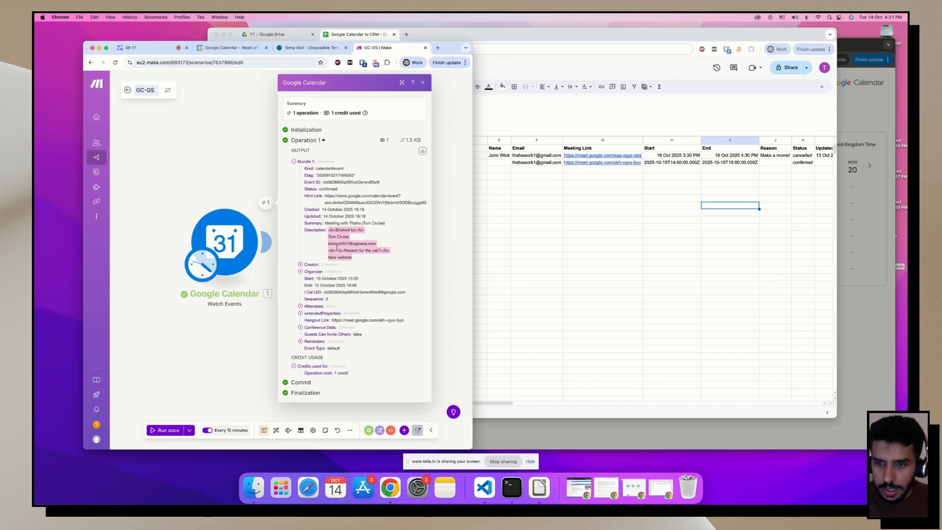
left_click(303, 232)
key("super+grave")
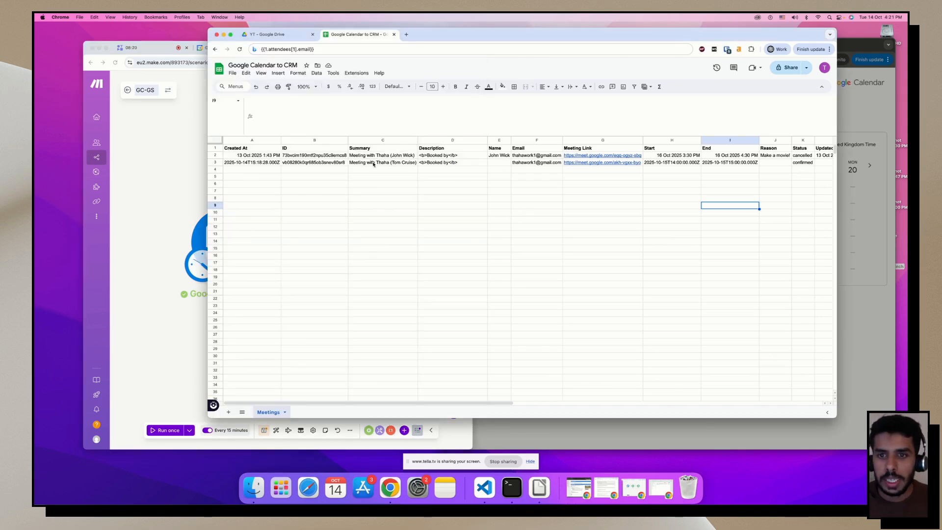
left_click(431, 165)
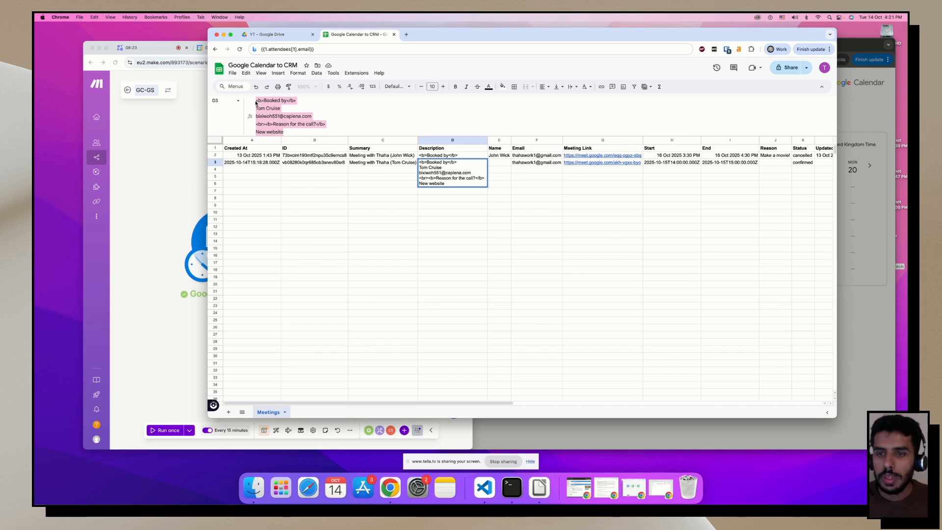
left_click(201, 235)
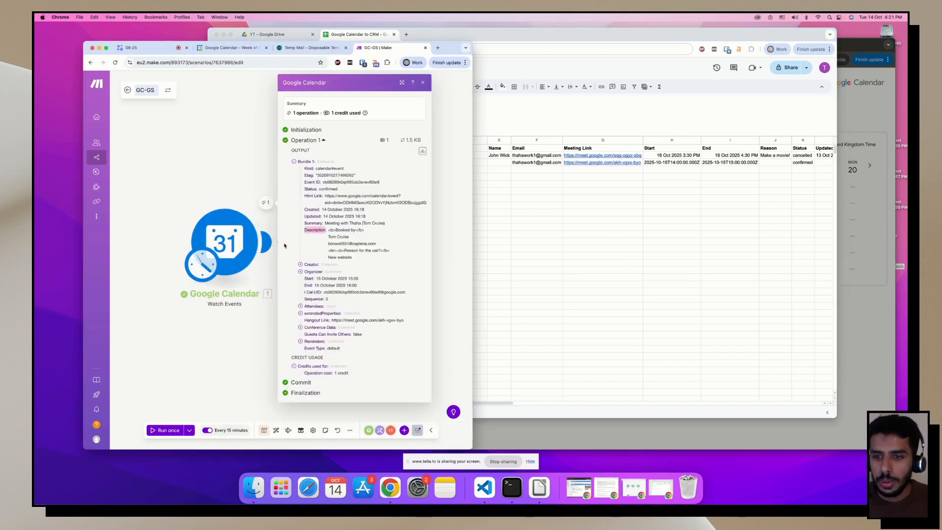
left_click(498, 165)
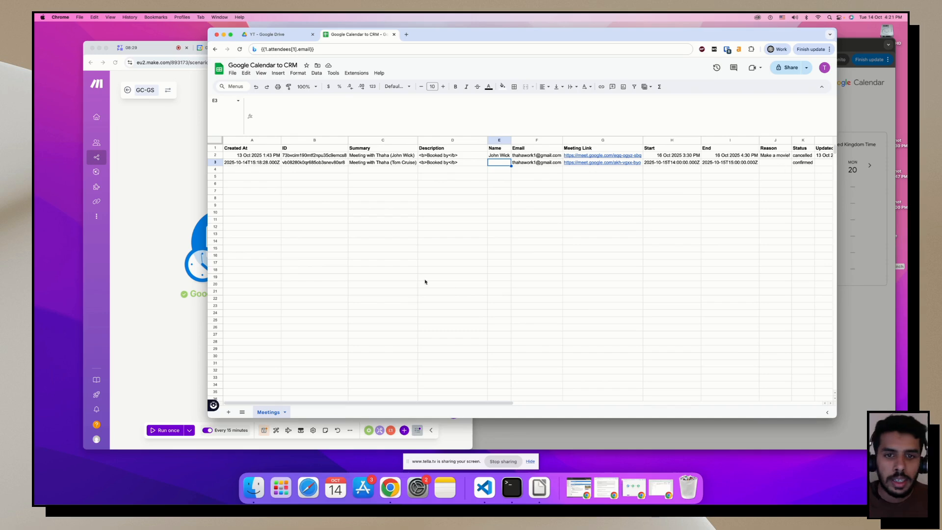
double_click(496, 162)
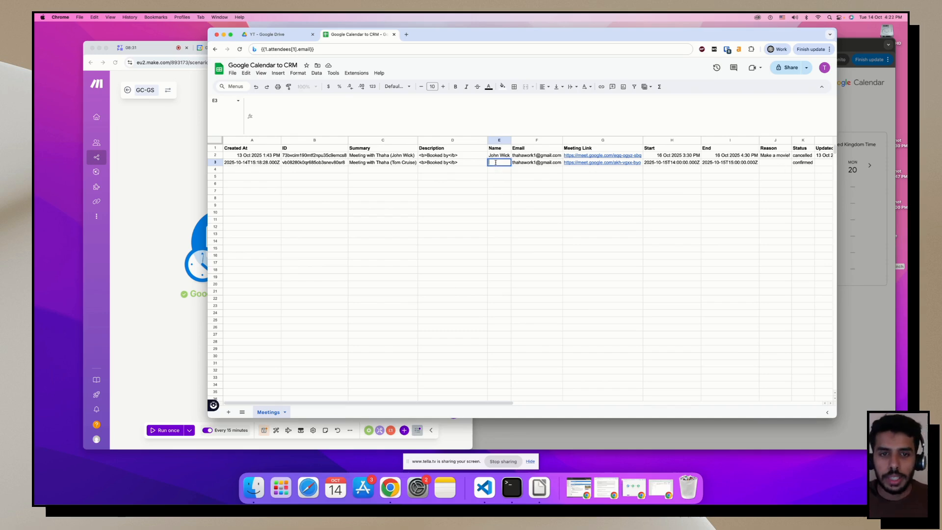
left_click(440, 166)
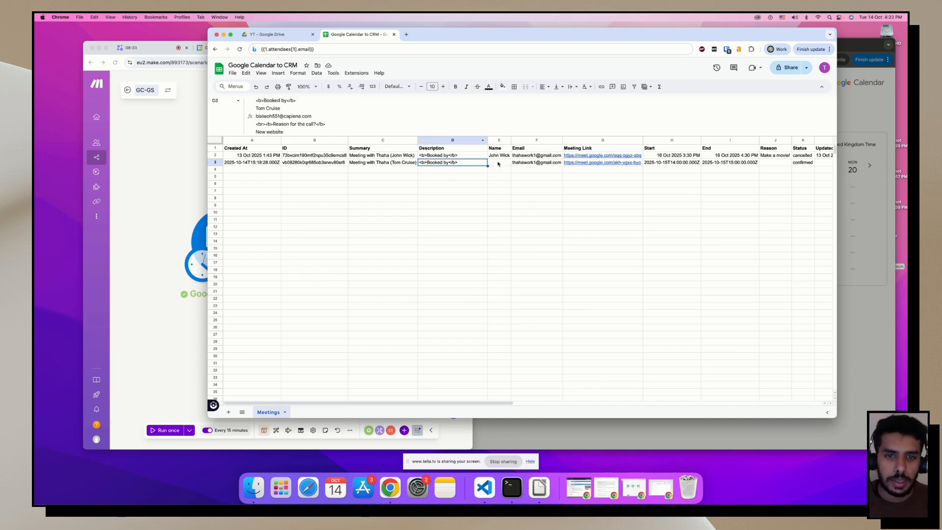
left_click(498, 164)
Bring up the saved formulas file beside the sheet and locate D3's Booked by line.
key("super+Tab")
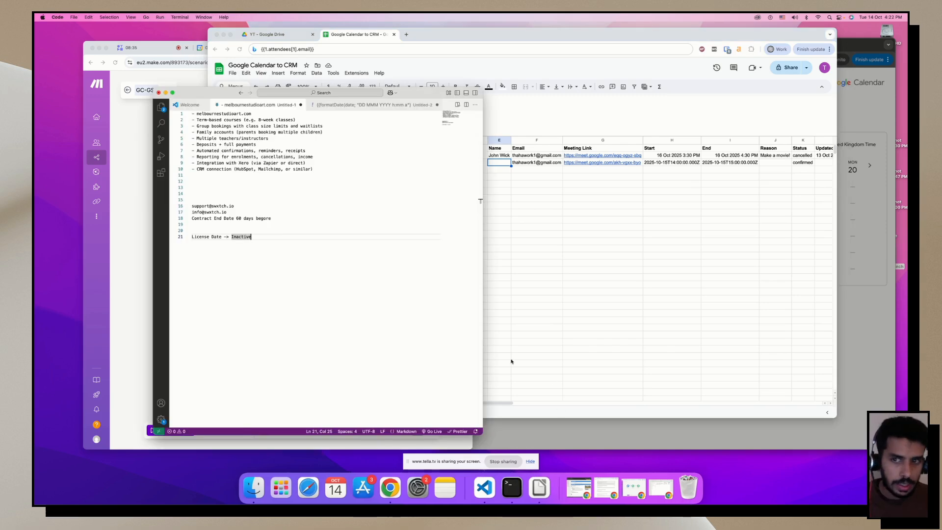
left_click(373, 104)
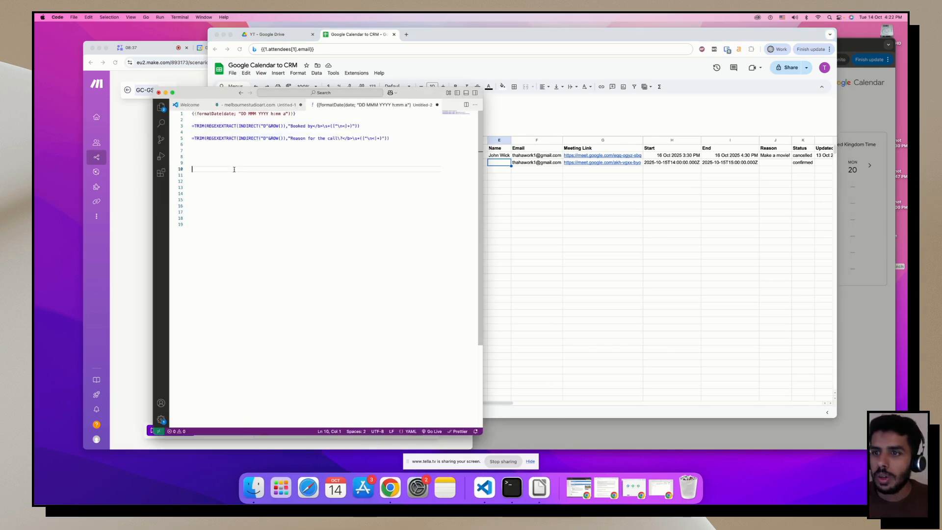
left_click_drag(211, 92, 612, 92)
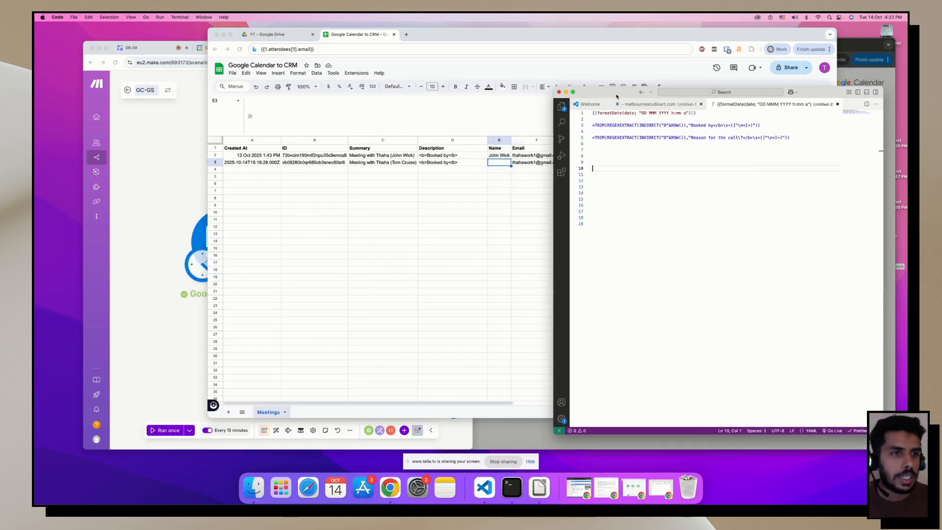
left_click(375, 193)
left_click(445, 165)
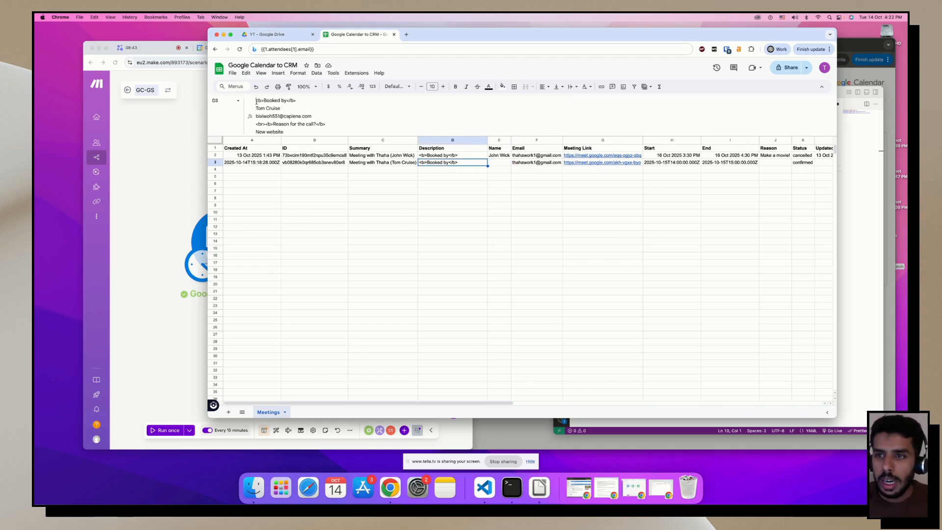
mouse_move(256, 100)
left_mouse_down()
mouse_move(302, 102)
mouse_move(254, 111)
left_mouse_up()
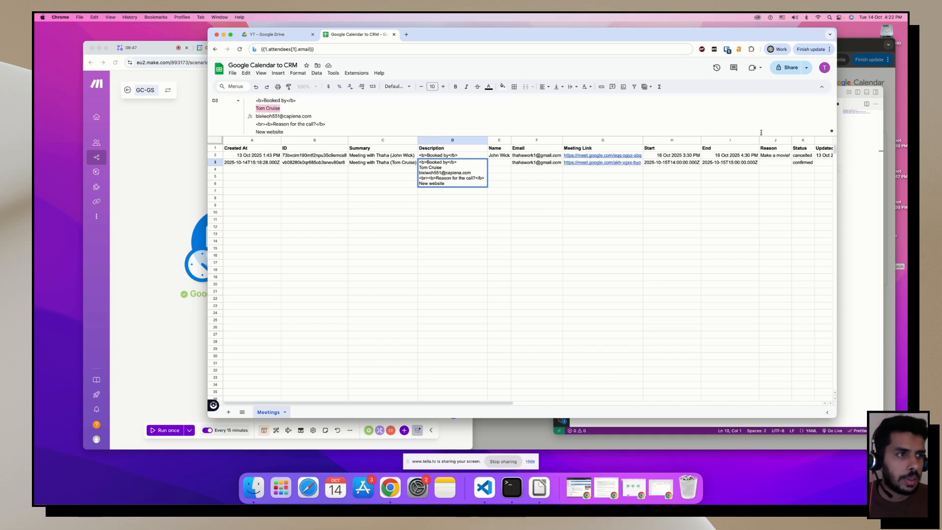
Paste the Booked by TRIM(REGEXEXTRACT) formula into cell E3.
left_click(841, 100)
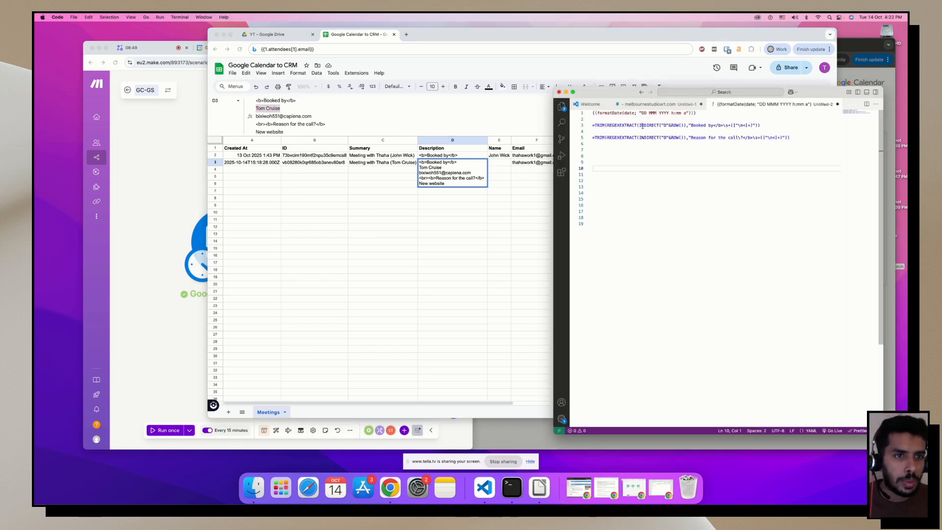
left_click(499, 165)
double_click(499, 165)
type("=TRIM(REGEXEXTRACT(INDIRECT(\"D\"&ROW()),\"Booked by</b>\\s+([^\\n<]+)\"))")
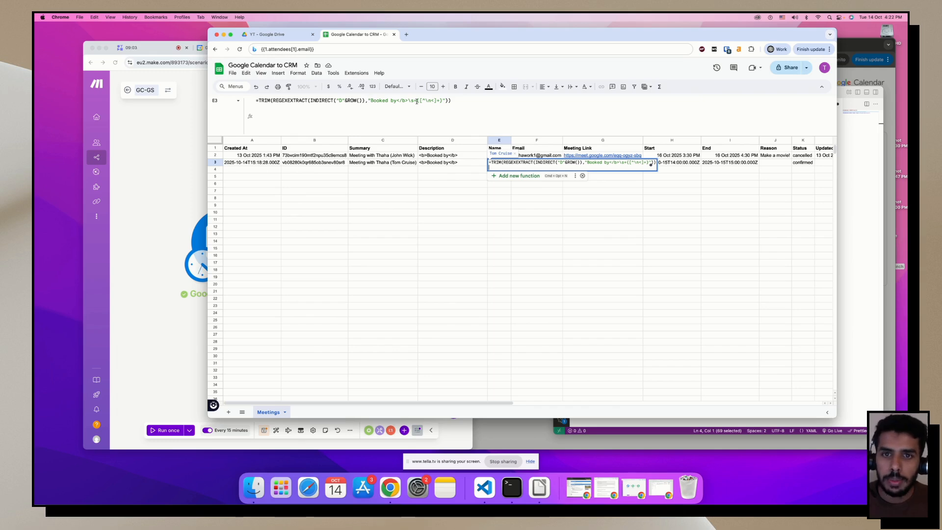
Commit the name-extraction formula in E3 and widen column E slightly.
key("Return")
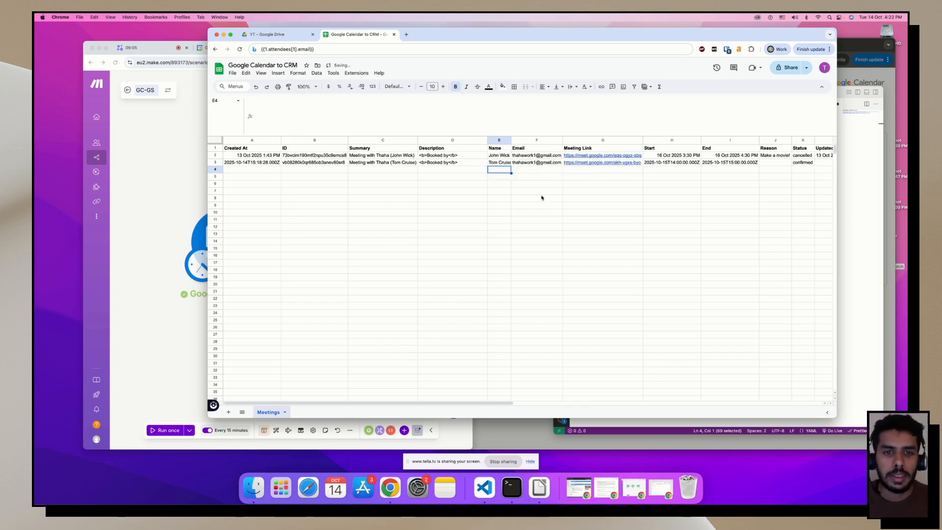
left_click_drag(511, 140, 512, 141)
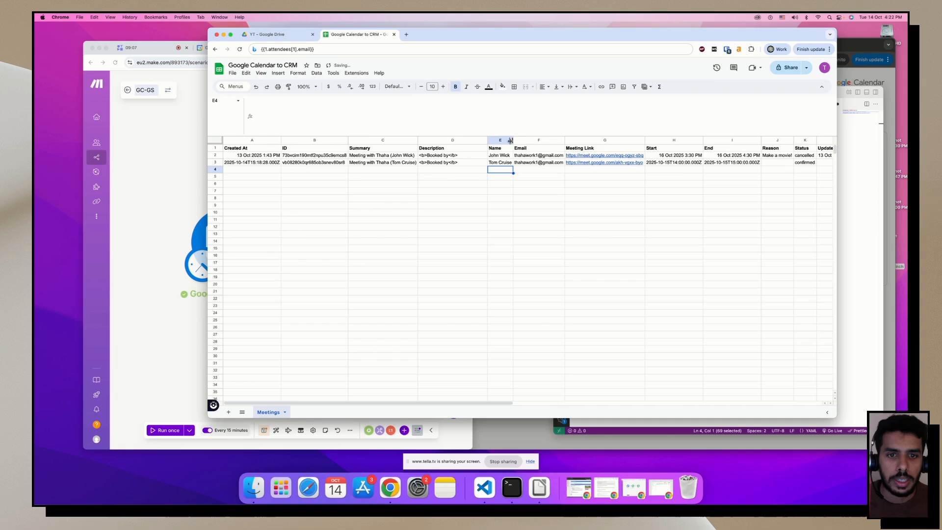
left_click(436, 165)
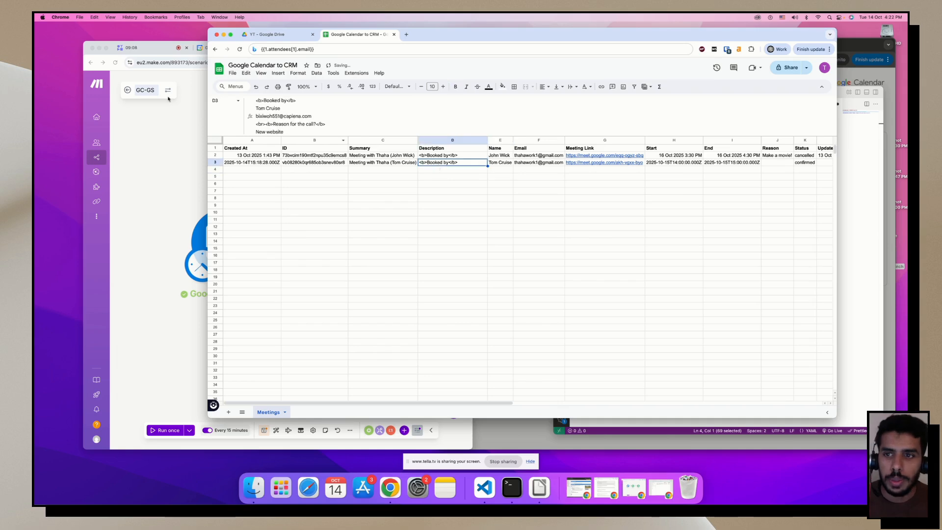
left_click(508, 163)
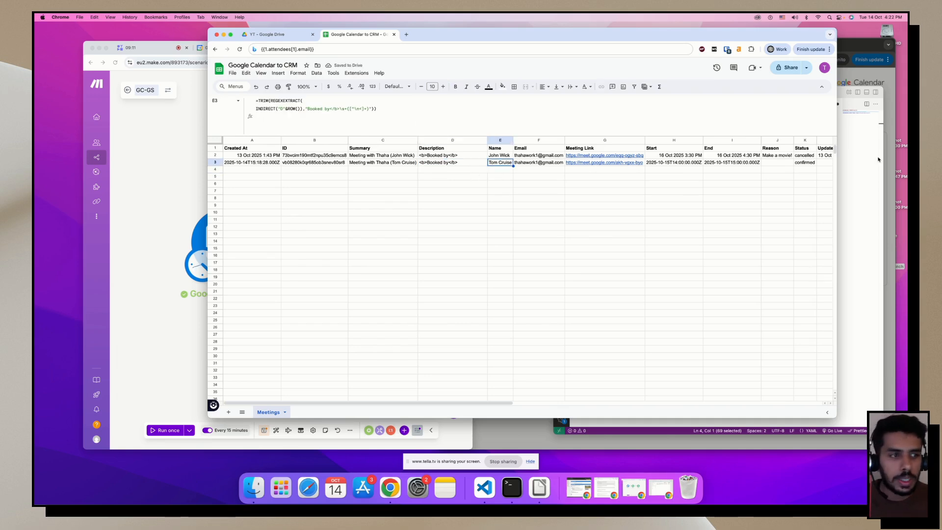
Paste the Reason for the call TRIM(REGEXEXTRACT) formula into J3, extracting 'New website'.
left_click(778, 163)
type("=TRIM(REGEXEXTRACT(INDIRECT(\"D\"&ROW()),\"Reason for the call\\?</b>\\s+([^\\n<]+)\"))")
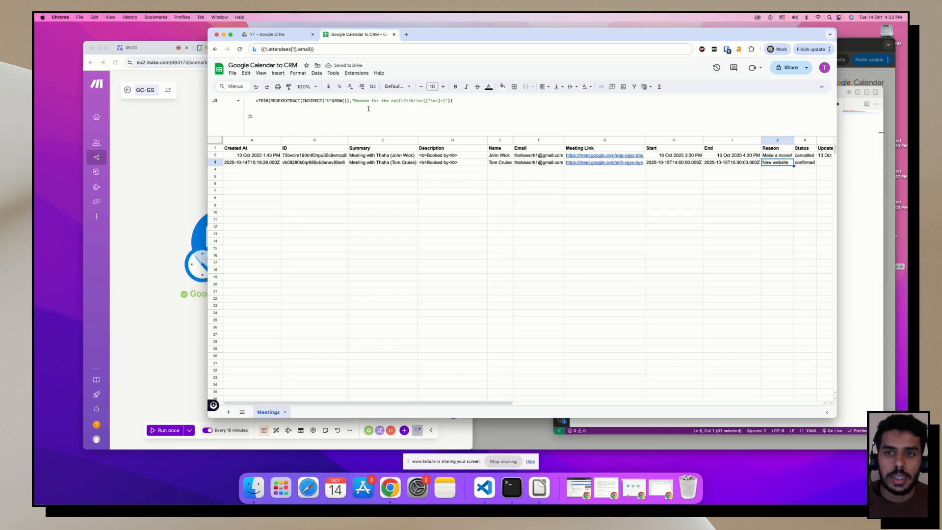
left_click(453, 163)
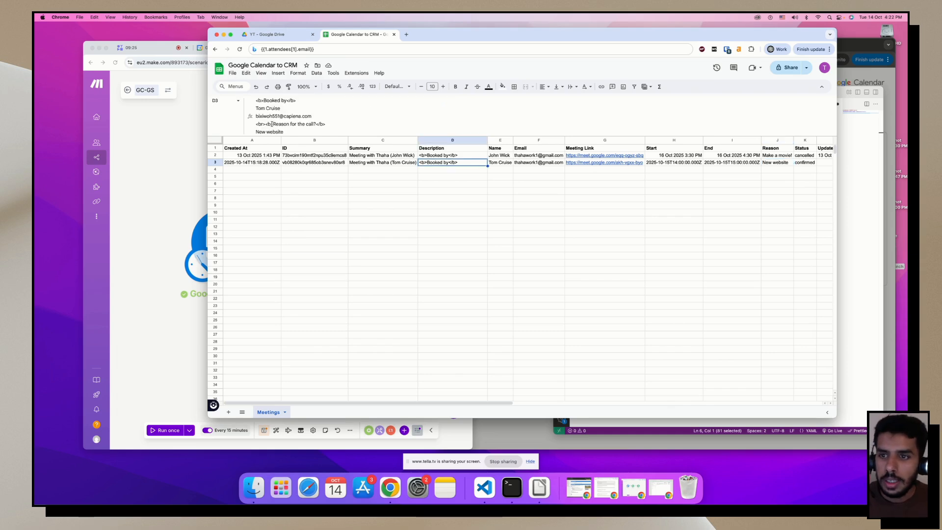
left_click_drag(257, 125, 336, 124)
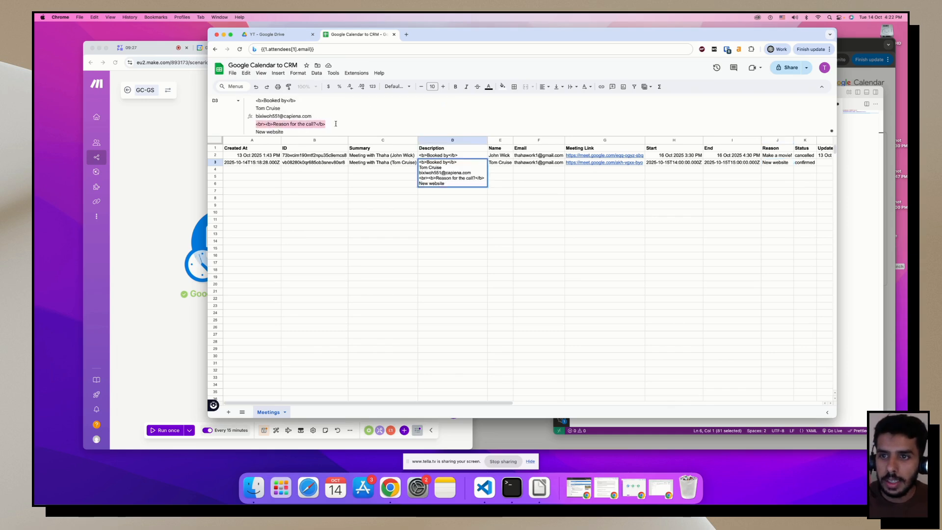
left_click(776, 165)
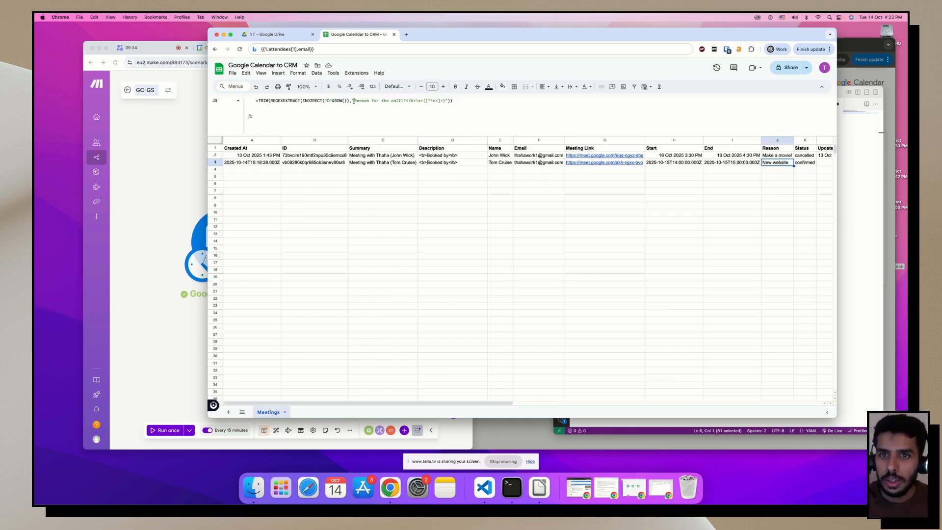
left_click_drag(355, 100, 425, 100)
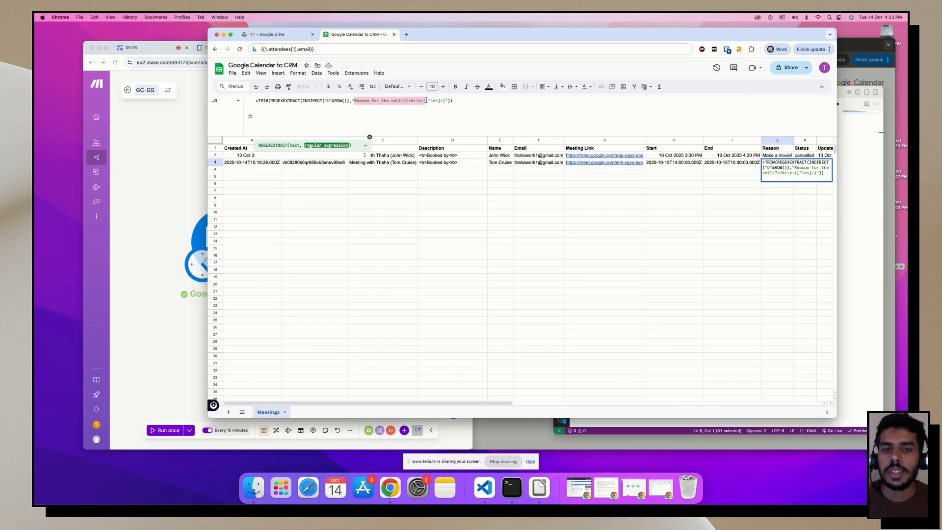
left_click(559, 207)
left_click(782, 164)
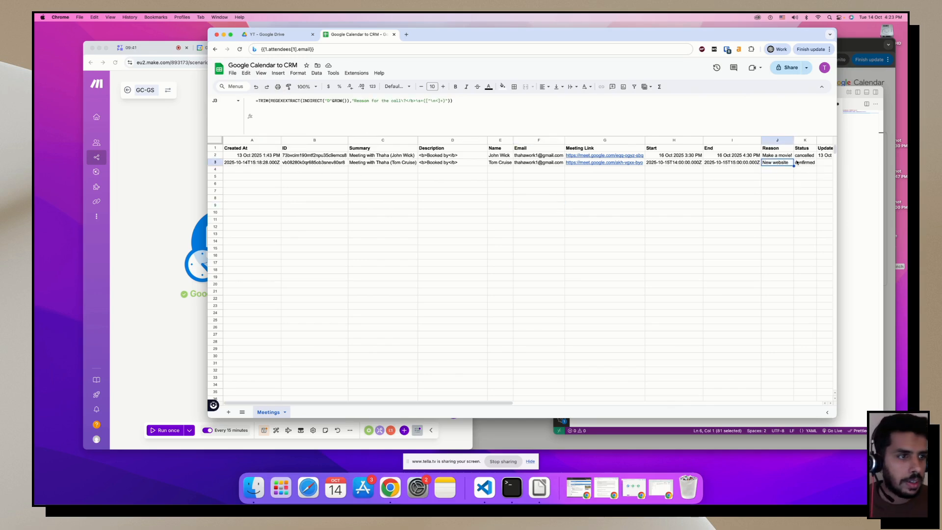
left_click(745, 210)
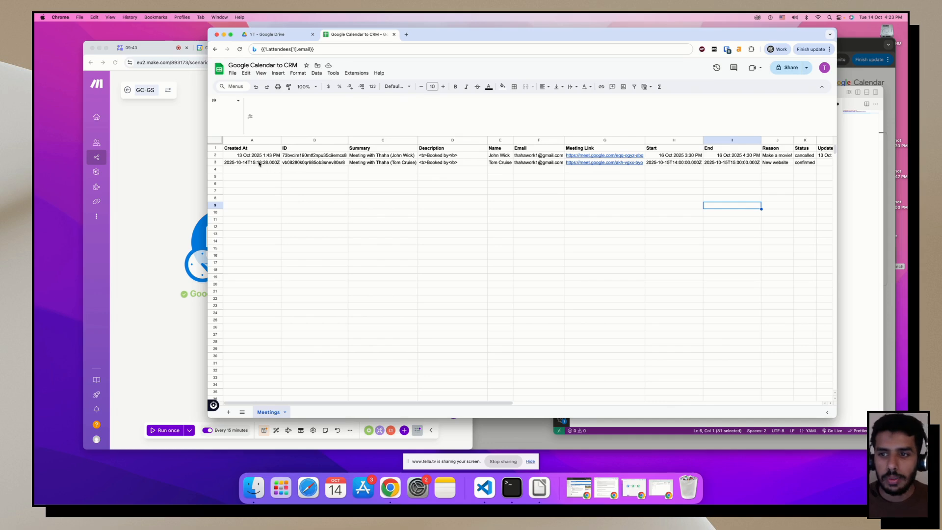
Map Created At as formatDate(…; DD MMM YYYY h:mm a) using the calendar Created value.
left_click(199, 236)
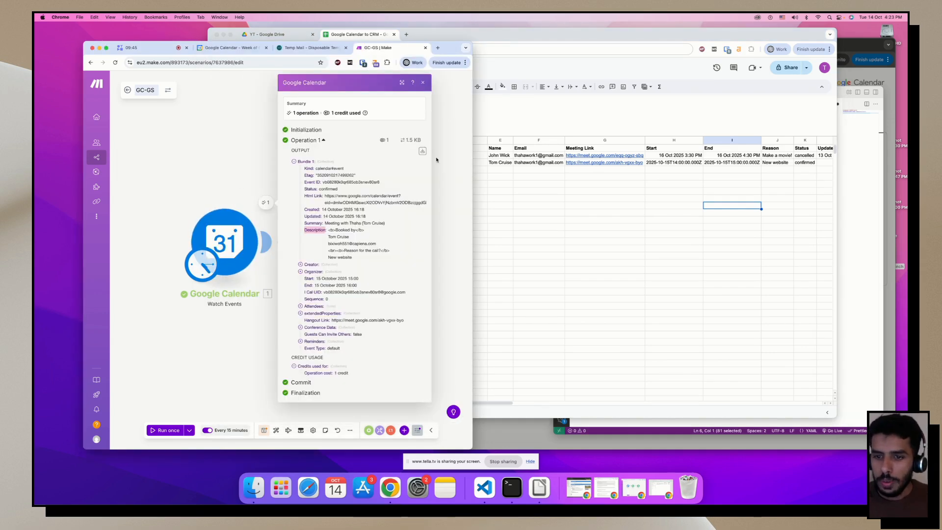
key("Escape")
left_click(359, 214)
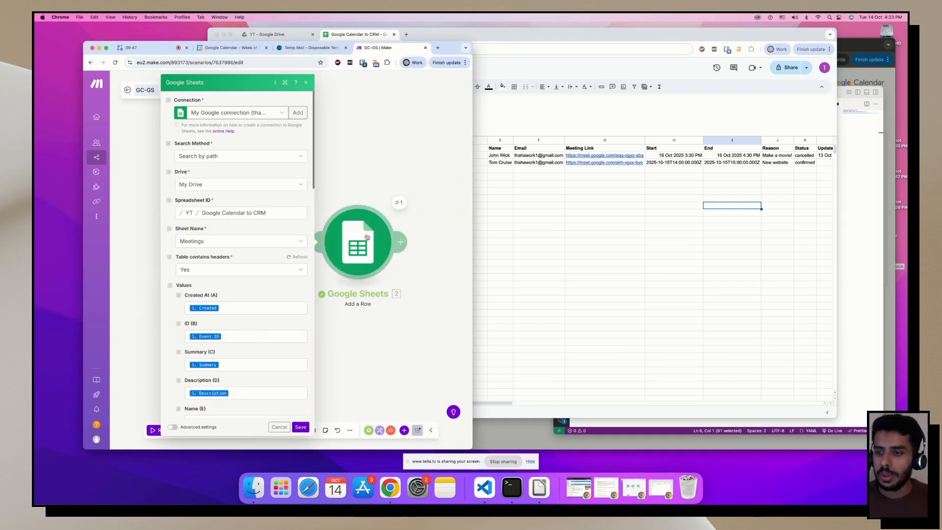
scroll(228, 221, "down", 5)
left_click(235, 153)
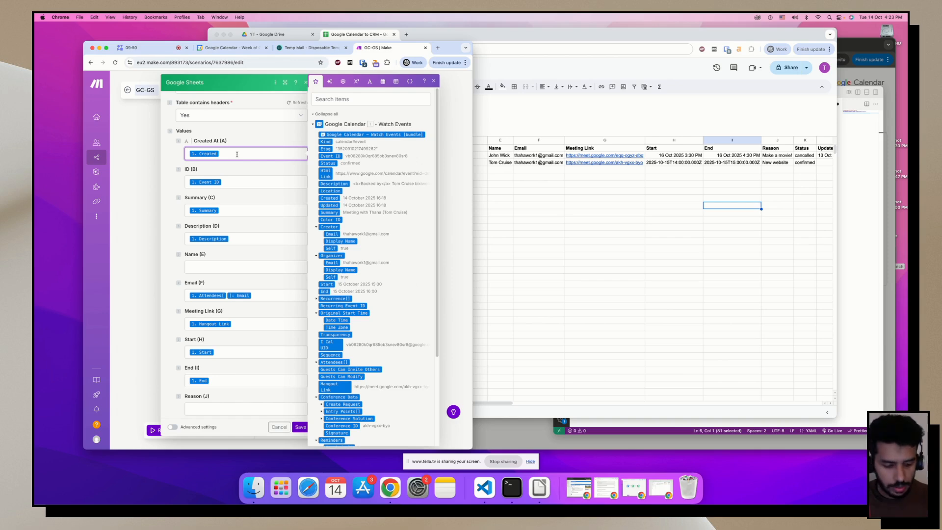
key("BackSpace")
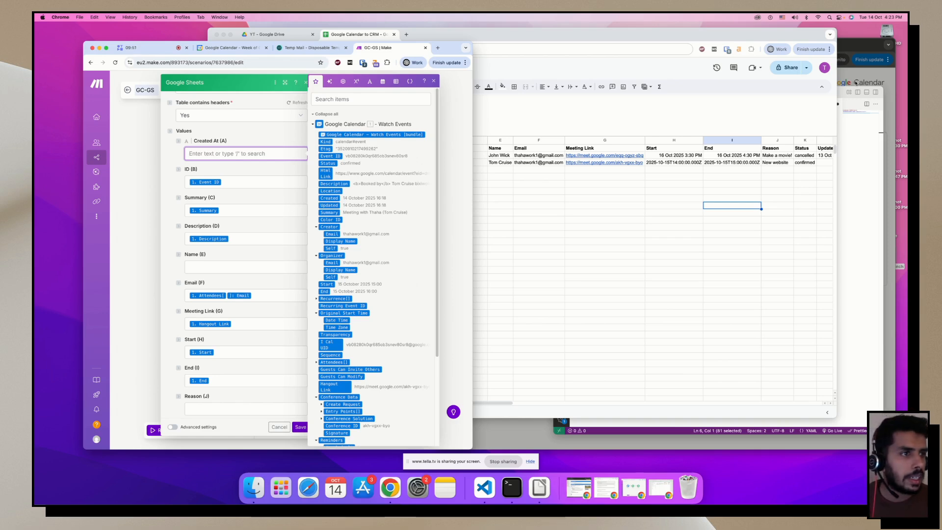
left_click(857, 92)
left_click(703, 114)
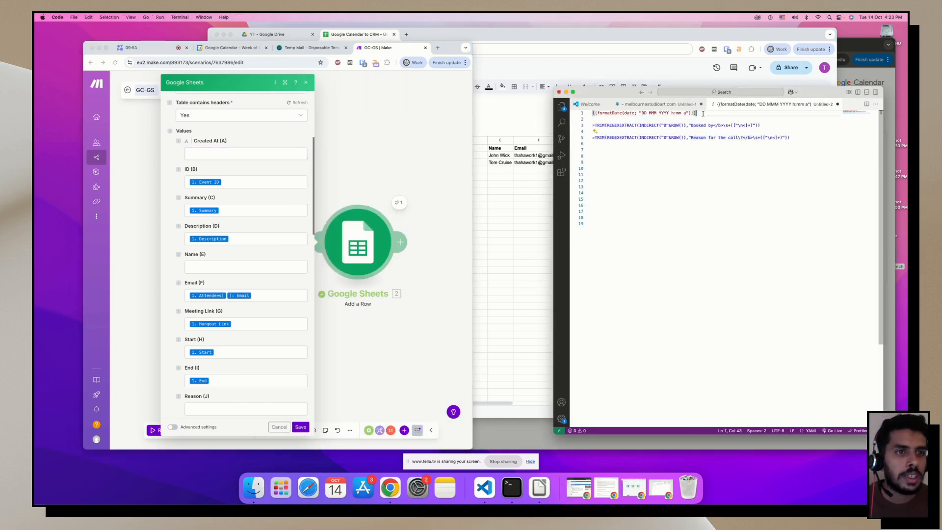
triple_click(702, 114)
key("super+c")
left_click(202, 156)
key("super+v")
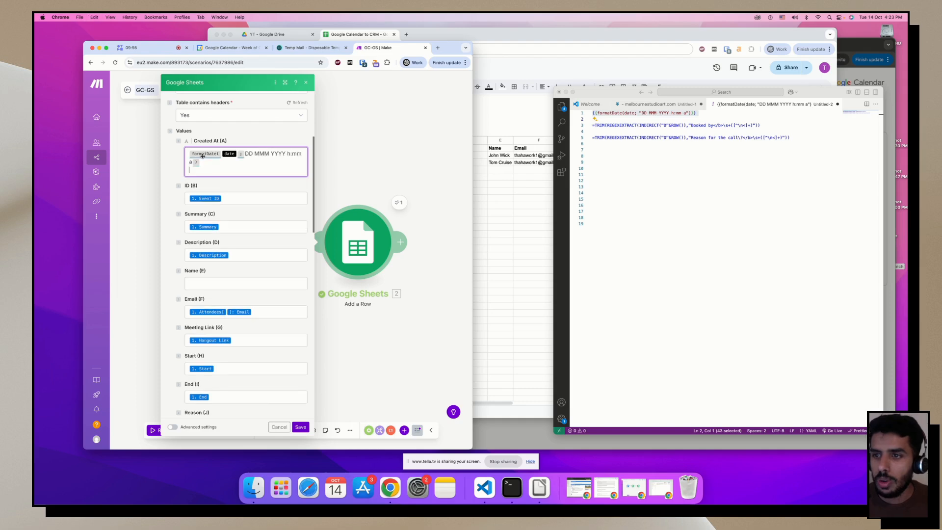
left_click(237, 153)
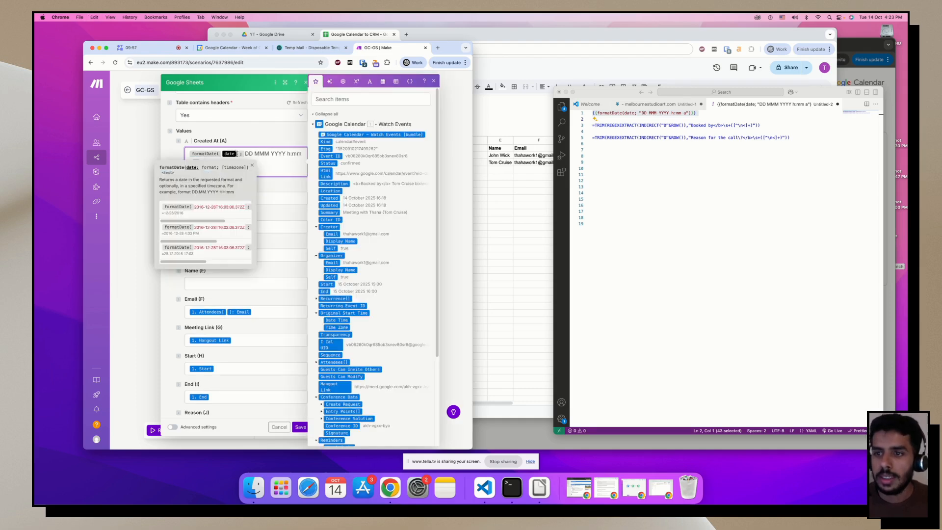
key("BackSpace")
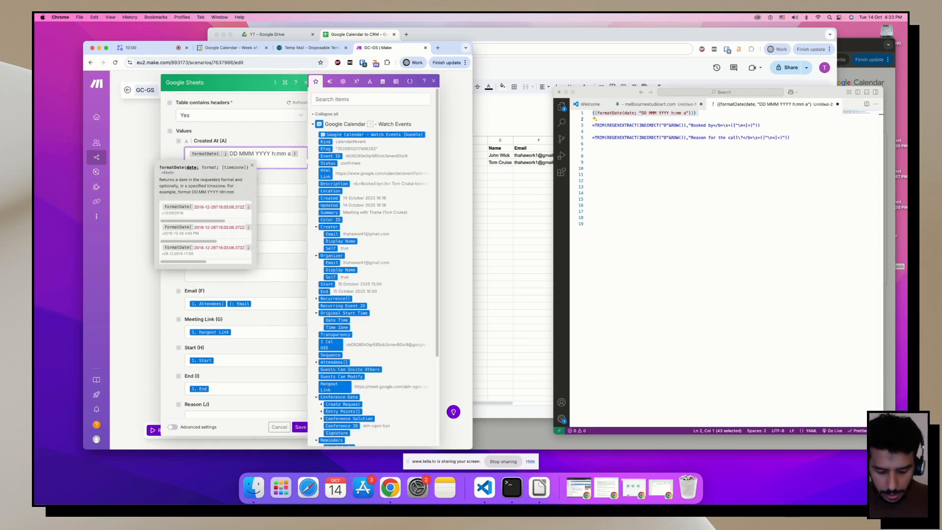
type("/cre")
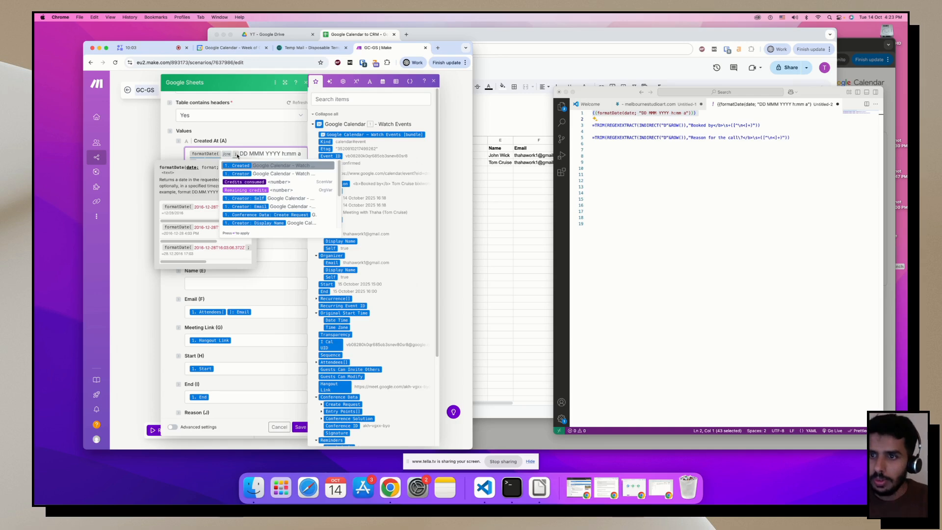
key("Return")
left_click(266, 142)
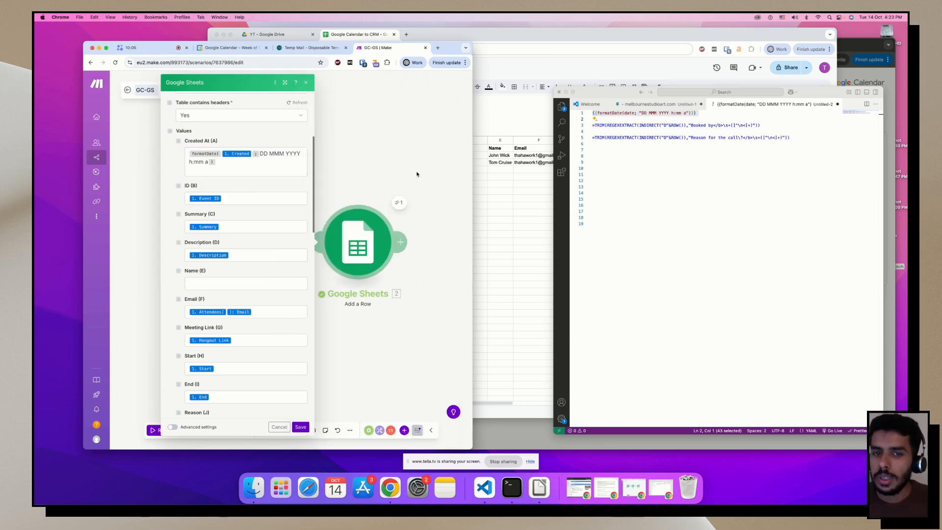
Compare the sheet's Created At dates against the new formula and select it for reuse.
left_click(509, 193)
left_click(254, 168)
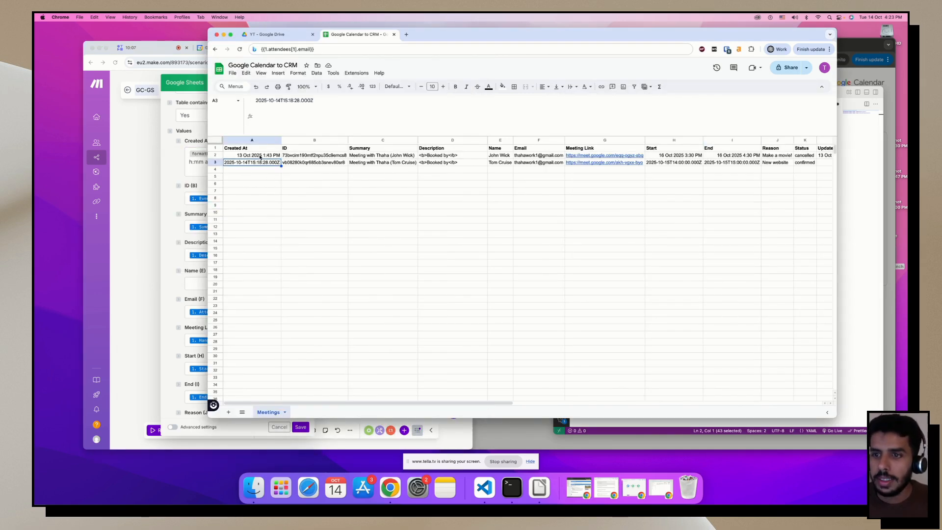
left_click(260, 157)
left_click(196, 169)
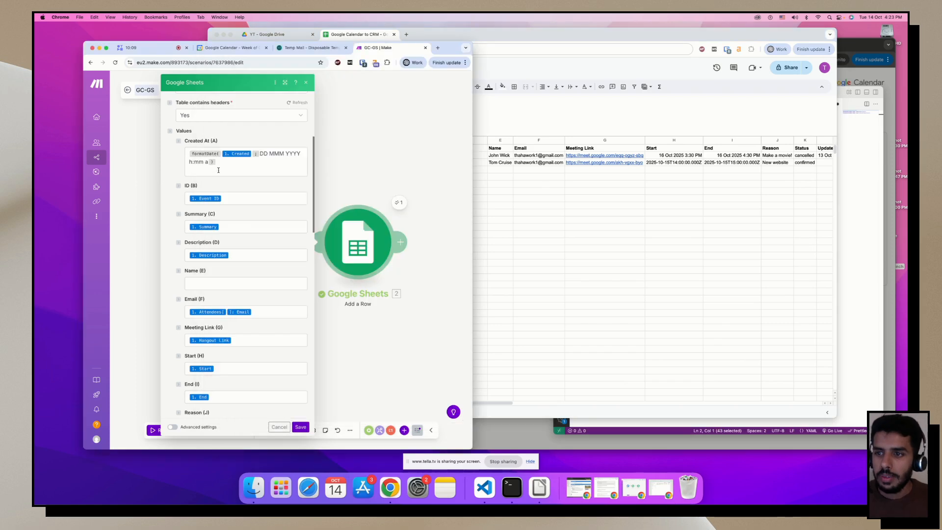
triple_click(230, 170)
left_click(669, 192)
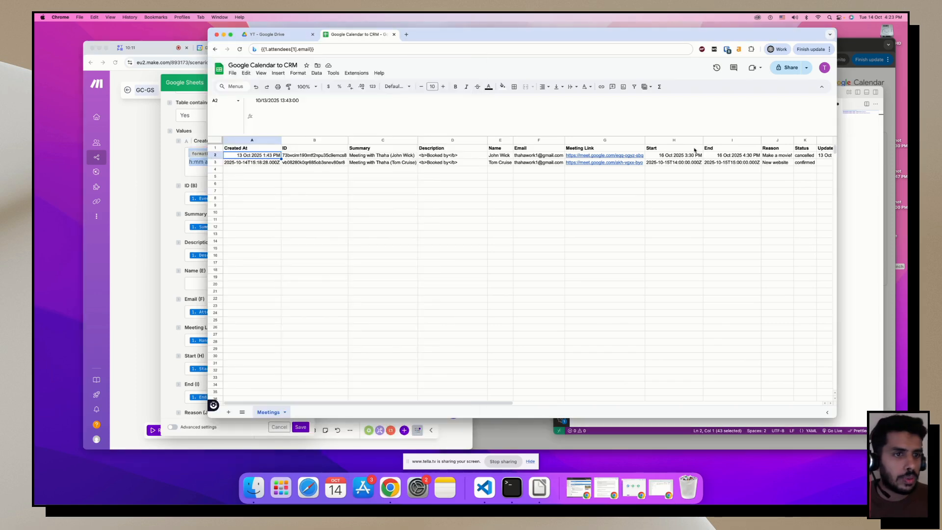
left_click(173, 234)
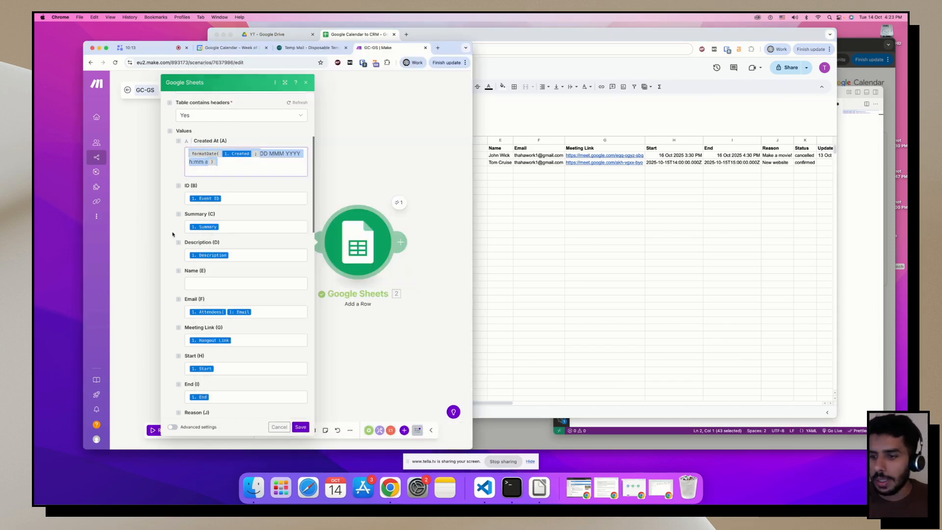
Paste the formatDate formula into Start and End, swapping in the 1. Start and 1. End items.
scroll(172, 235, "down", 5)
left_click(267, 214)
key("ctrl+a")
key("ctrl+v")
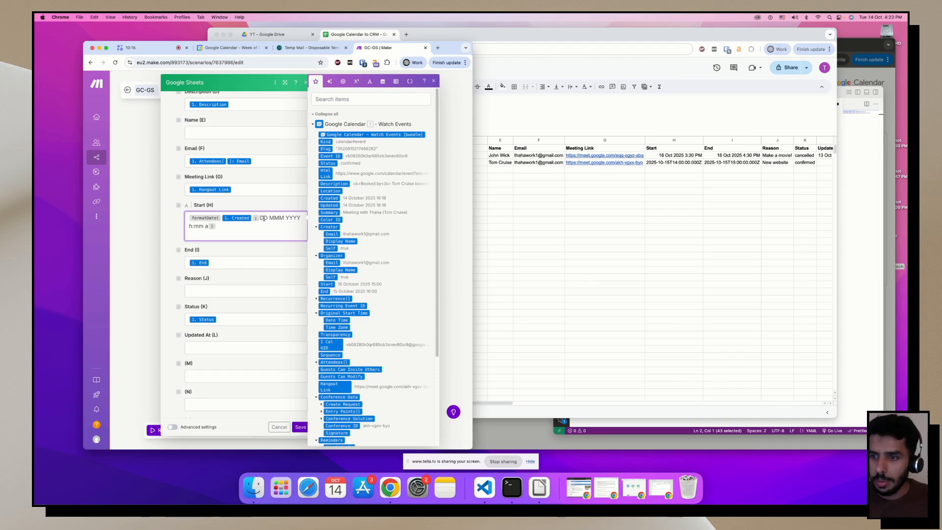
left_click(241, 220)
key("BackSpace")
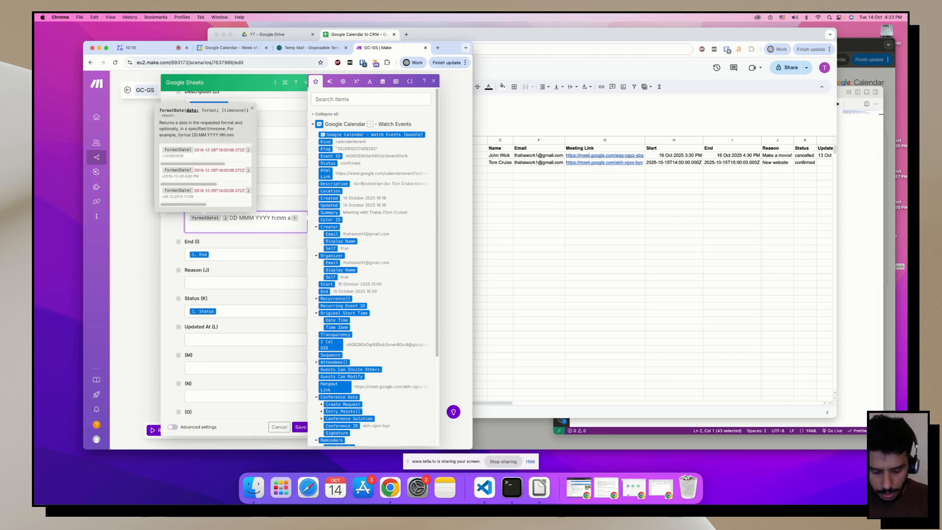
type("start")
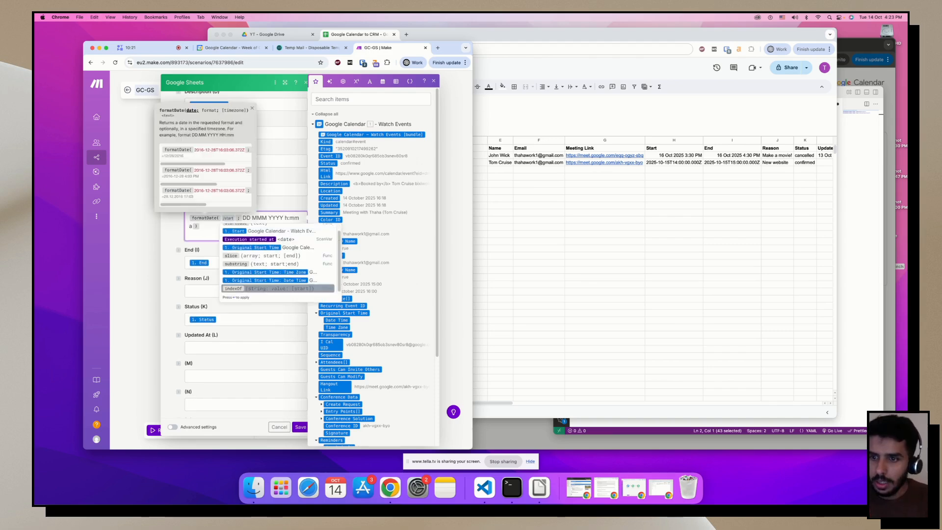
left_click(240, 288)
left_click(228, 262)
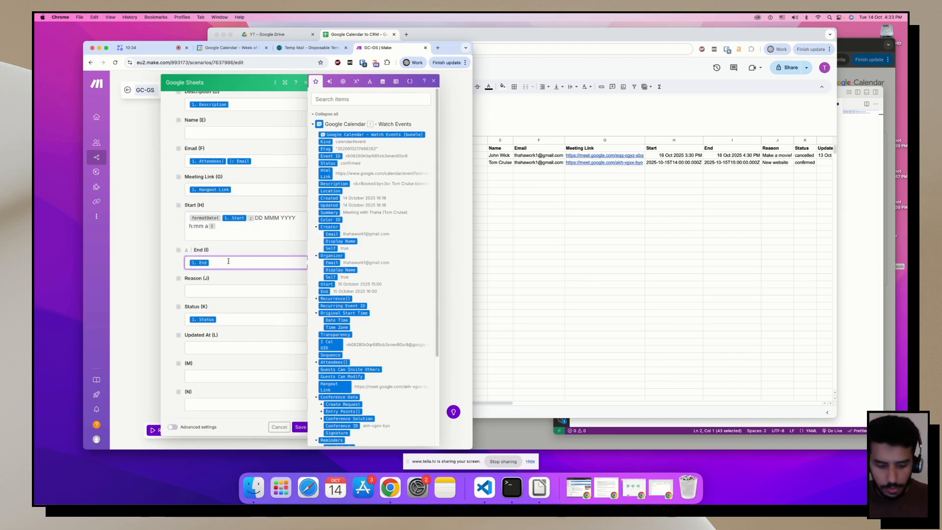
key("ctrl+a")
key("ctrl+v")
type("end")
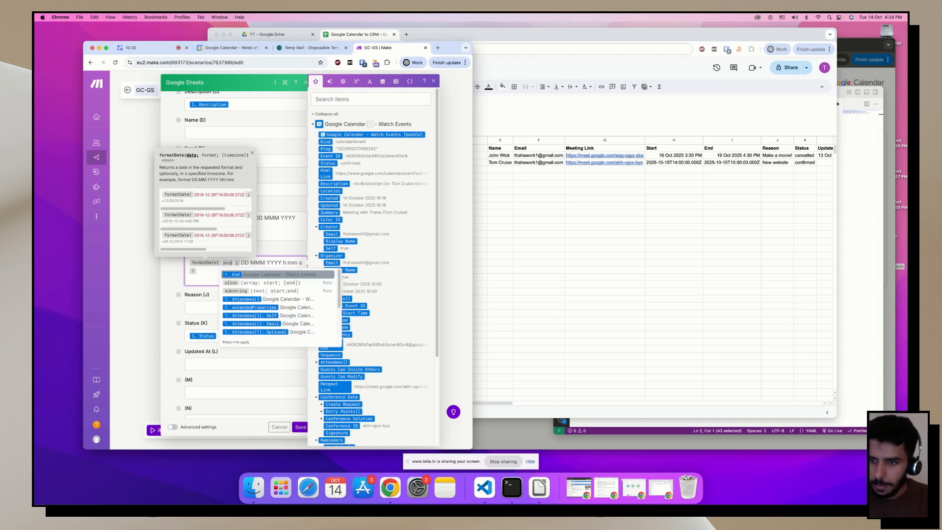
key("Return")
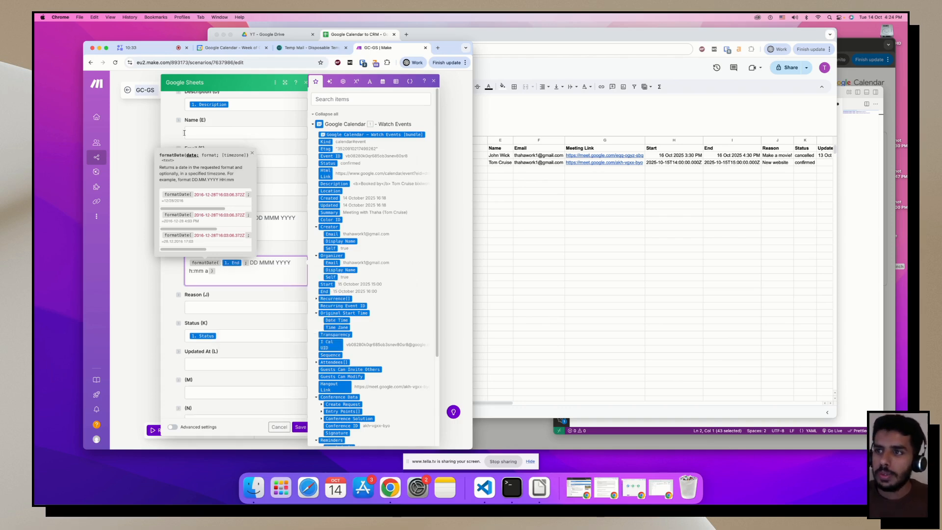
left_click(178, 133)
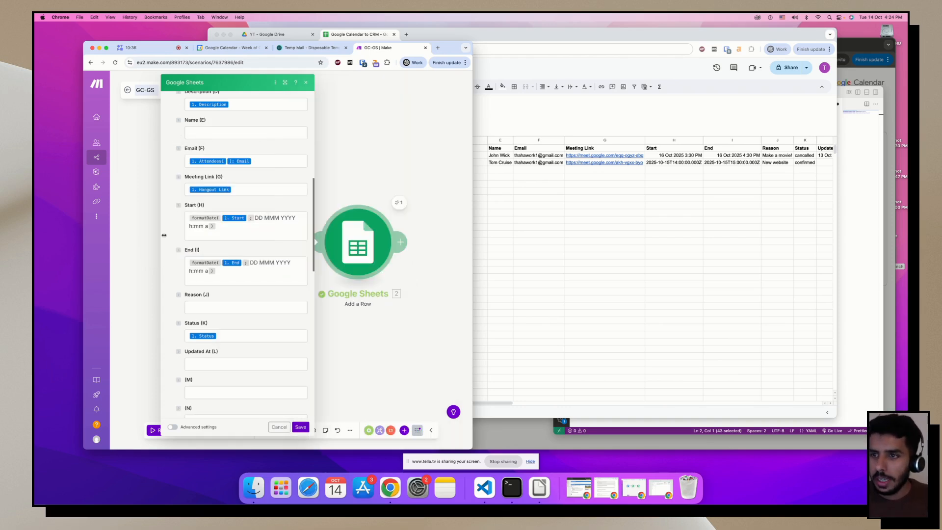
Paste E3's Booked by TRIM(REGEXEXTRACT) formula into the Name field, joined onto one line.
left_click(225, 135)
left_click(226, 307)
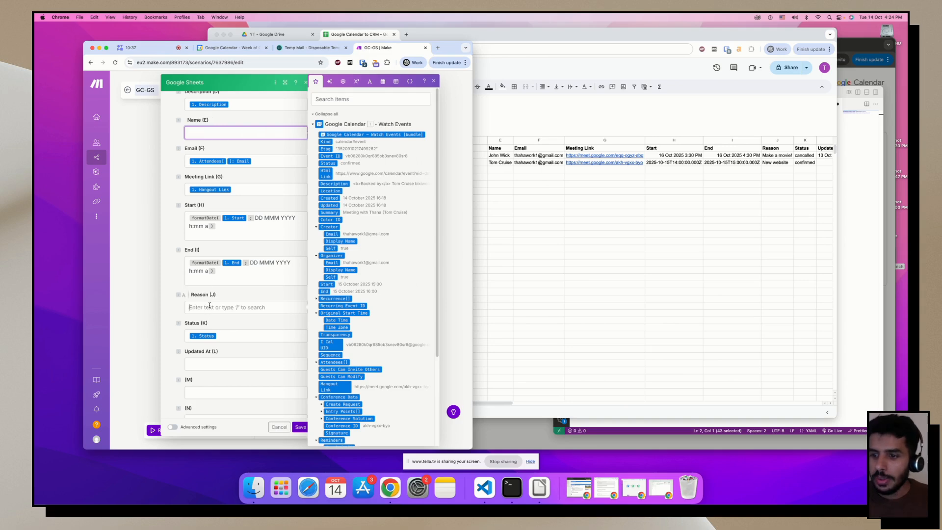
left_click(500, 240)
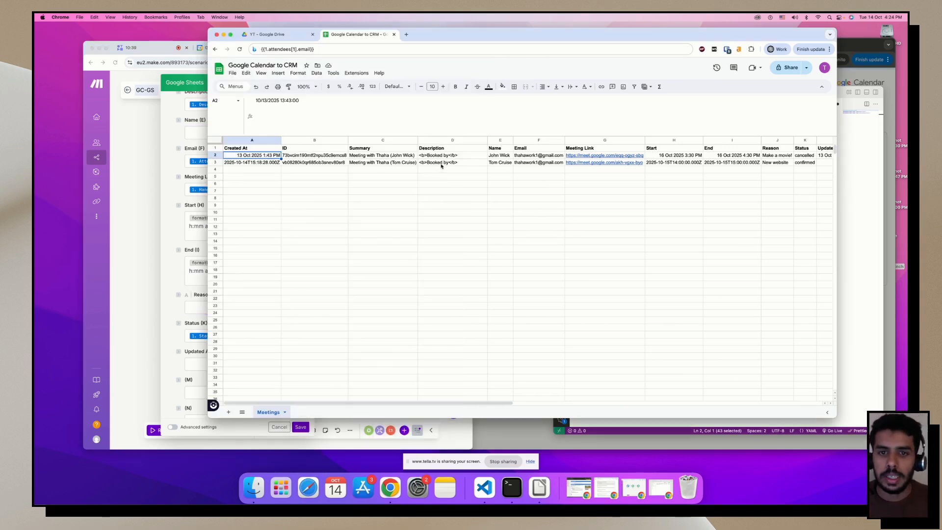
left_click(500, 162)
left_click(408, 110)
key("super+a")
key("super+c")
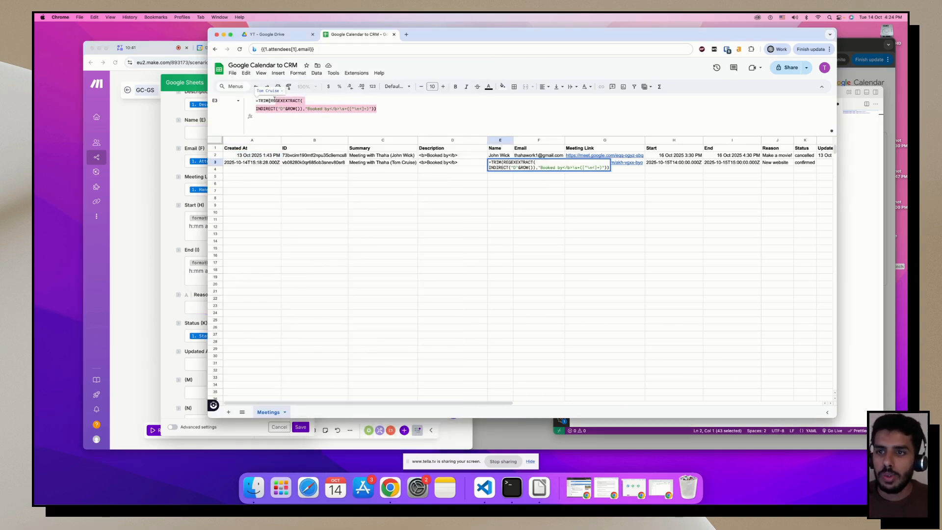
left_click(159, 176)
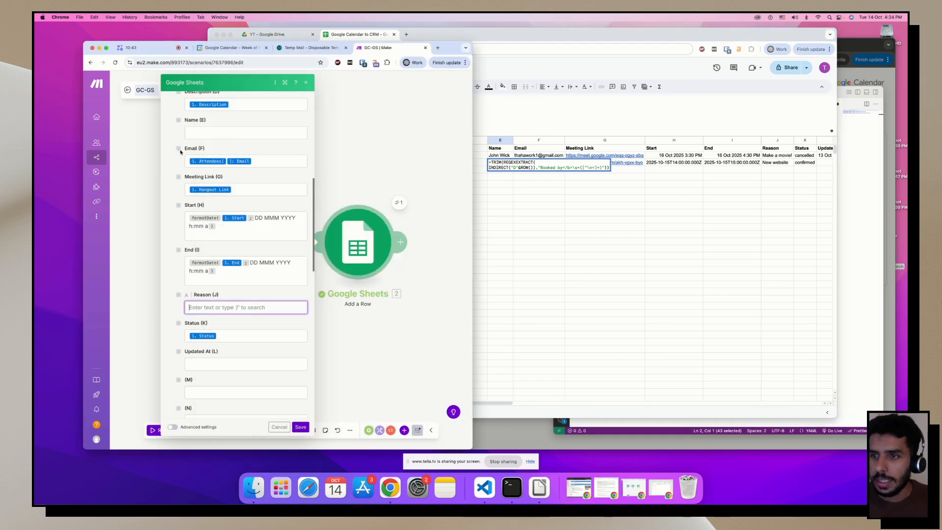
left_click(201, 131)
key("super+v")
left_click(289, 130)
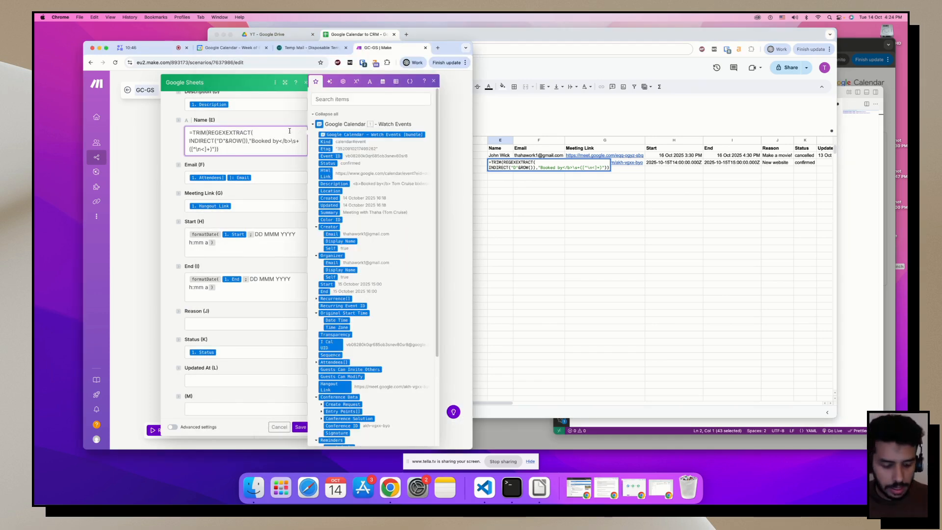
key("Delete")
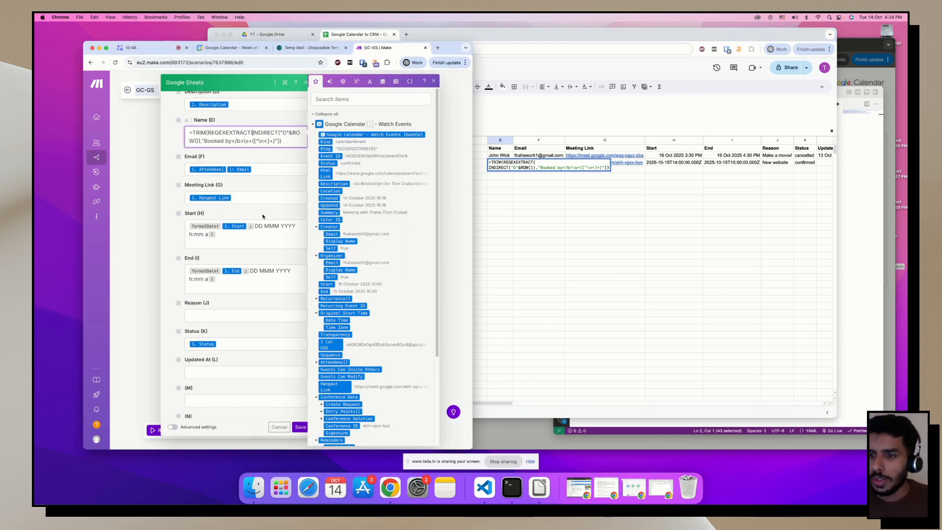
scroll(212, 212, "up", 2)
Paste J3's Reason for the call formula into the Reason field and save the mapping.
left_click(230, 351)
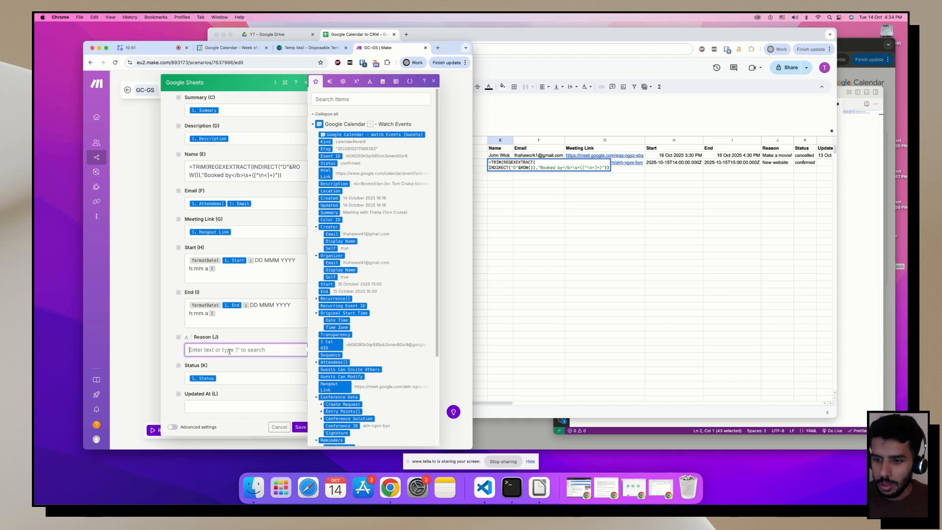
left_click(755, 169)
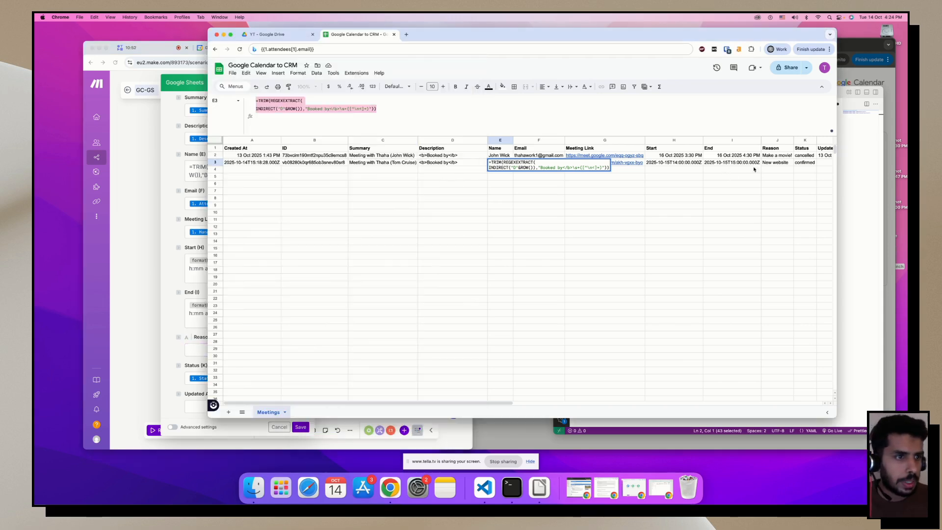
double_click(781, 165)
left_click(181, 295)
scroll(177, 289, "down", 2)
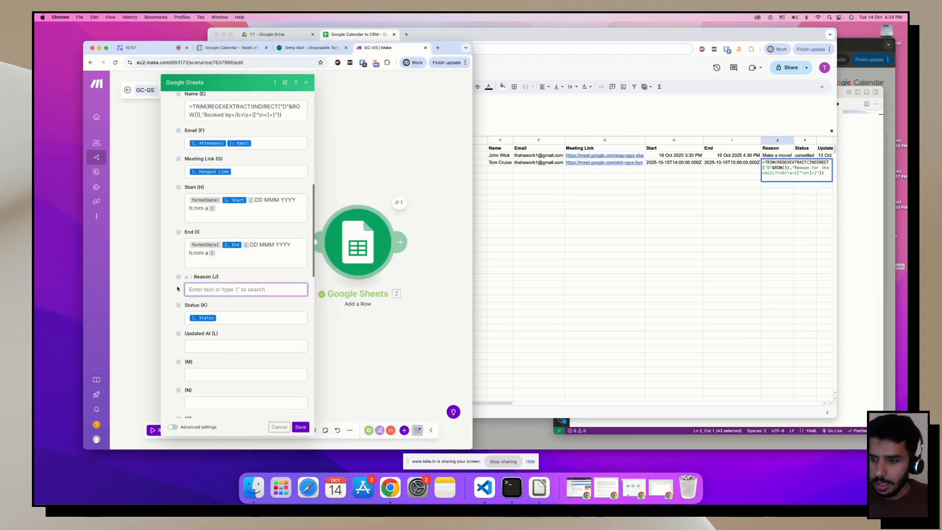
type("=TRIM(REGEXEXTRACT(INDIRECT(\"D\"&ROW()),\"Reason for the call\\?</b>\\s+([^\\n<]+)\"))")
left_click(300, 427)
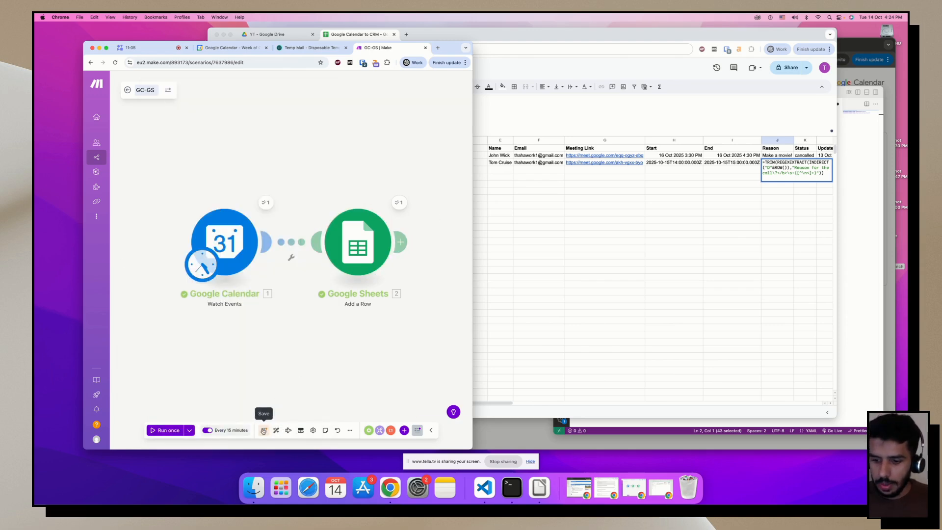
Save the scenario and rerun it on the 14/10/2025 16:21:03 run's existing data.
left_click(593, 226)
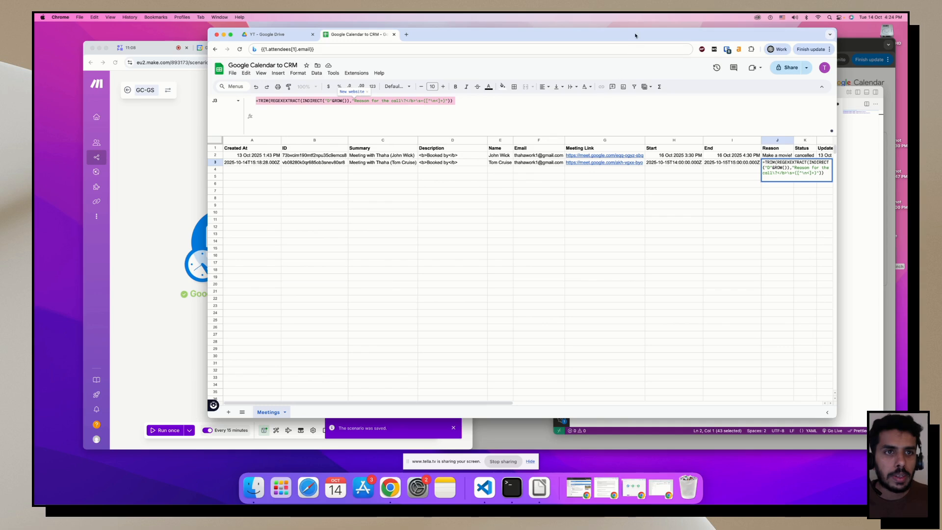
left_click(608, 265)
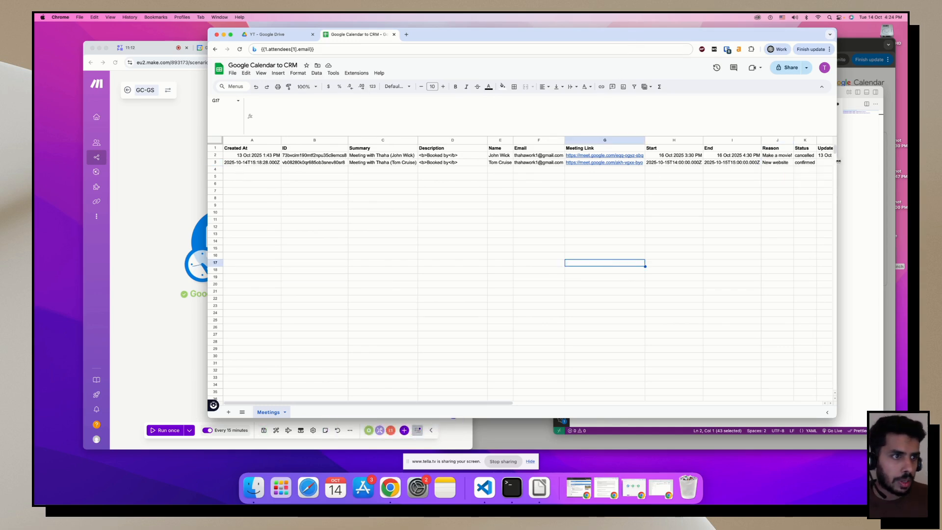
left_click(189, 388)
left_click(171, 435)
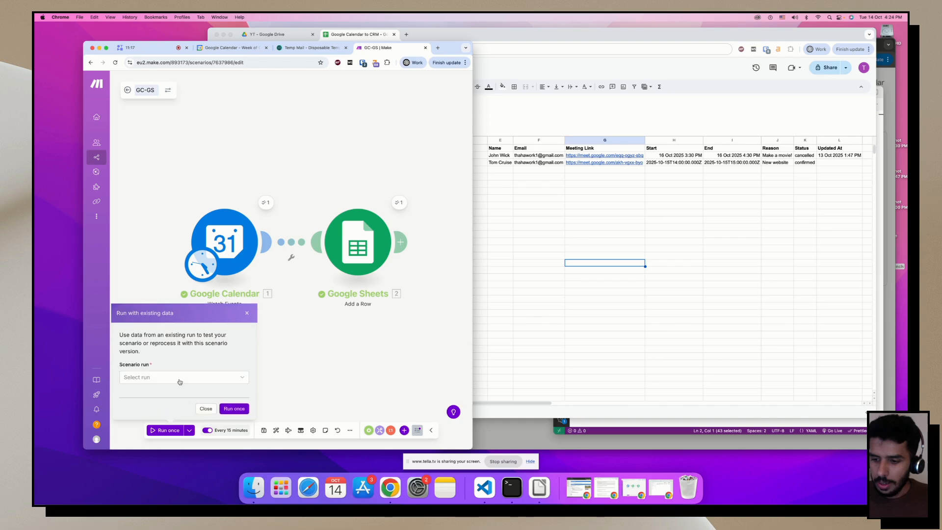
left_click(180, 380)
left_click(169, 391)
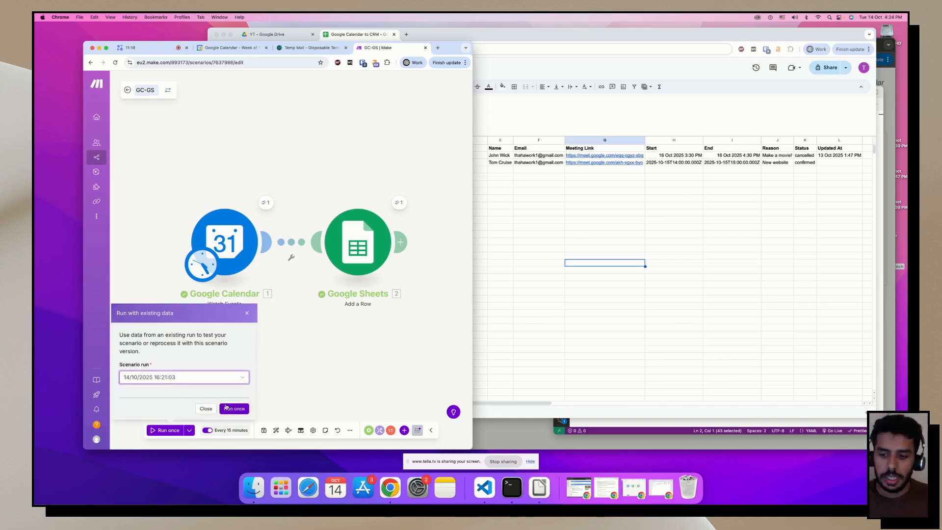
left_click(226, 409)
Check new row 4's ID, summary, description, extracted name and email in the sheet.
left_click(508, 297)
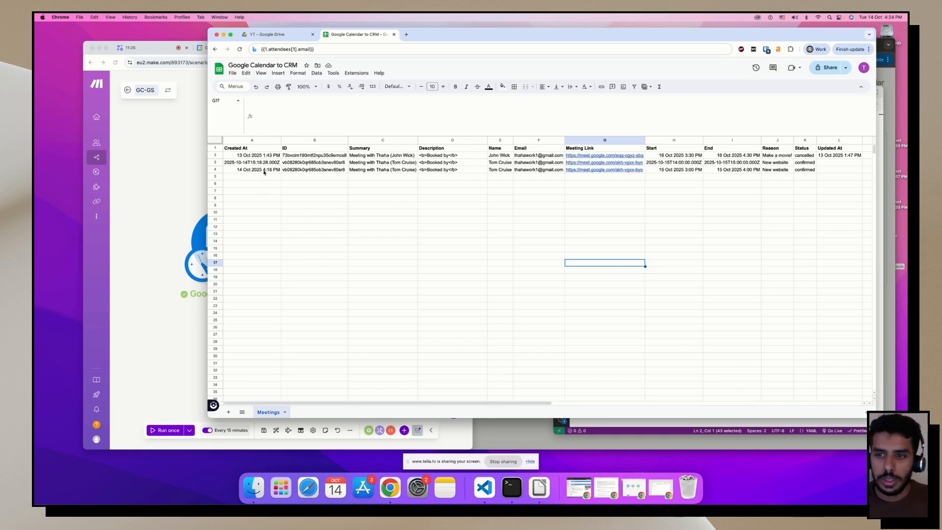
left_click(324, 172)
left_click(387, 172)
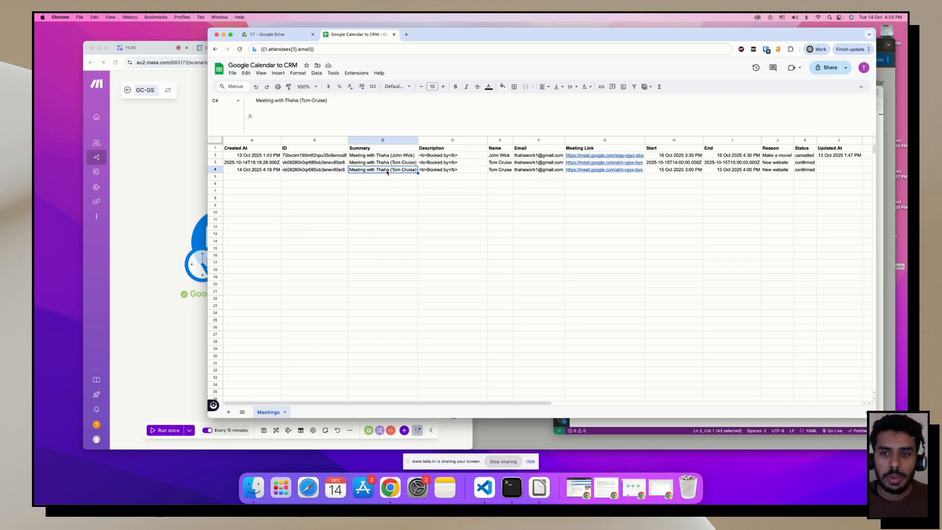
left_click(446, 172)
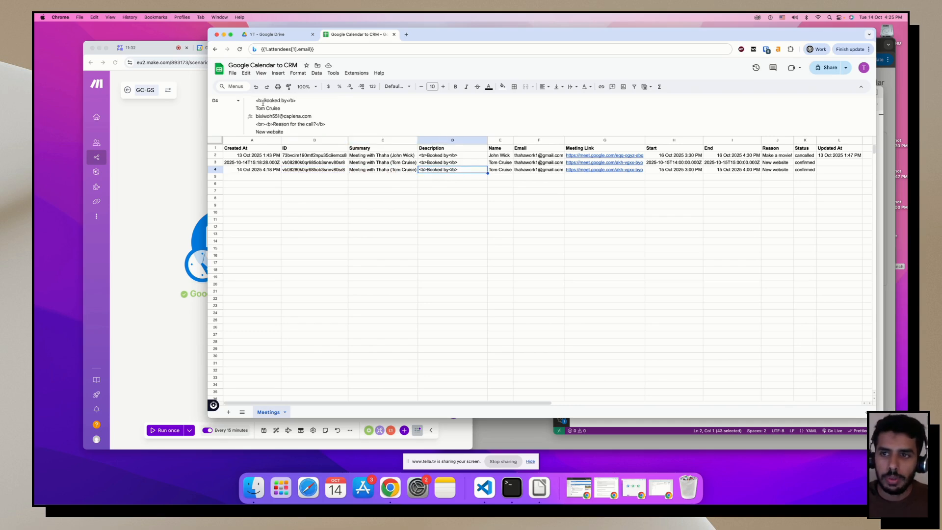
left_click(502, 170)
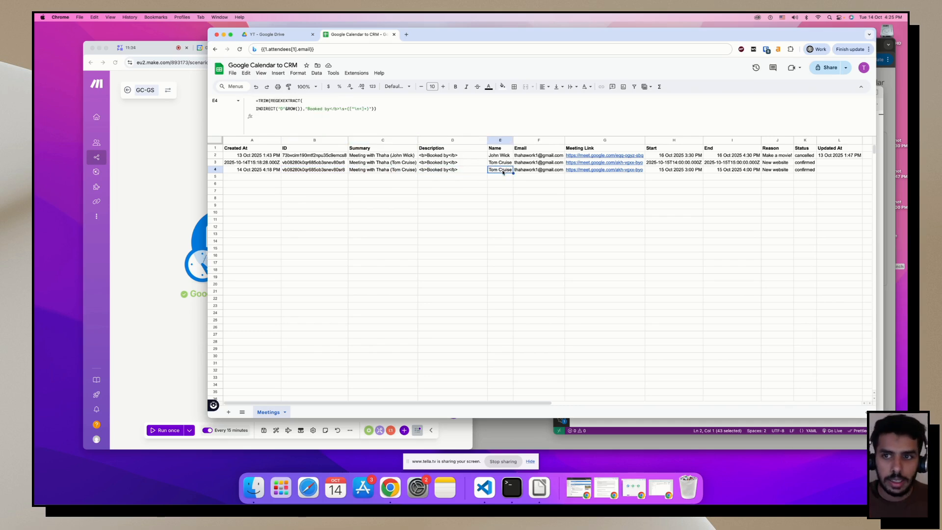
left_click(531, 171)
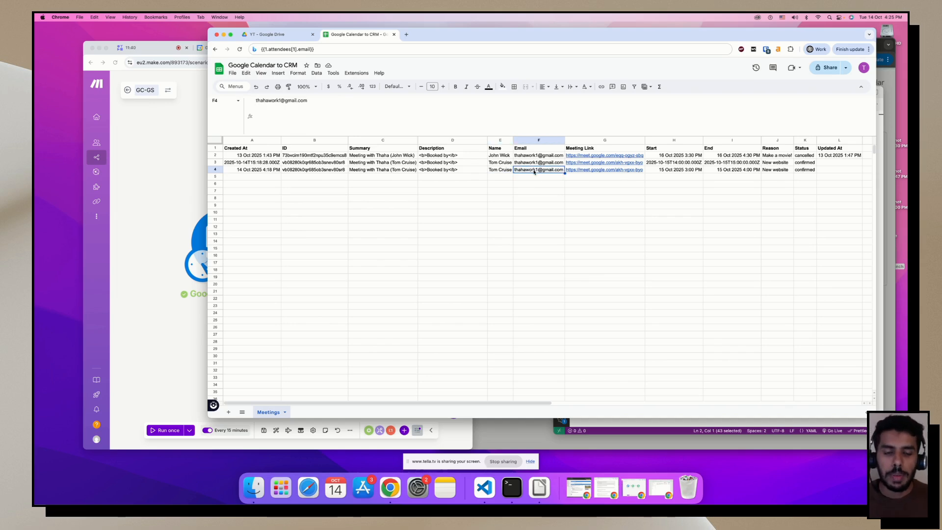
left_click(189, 172)
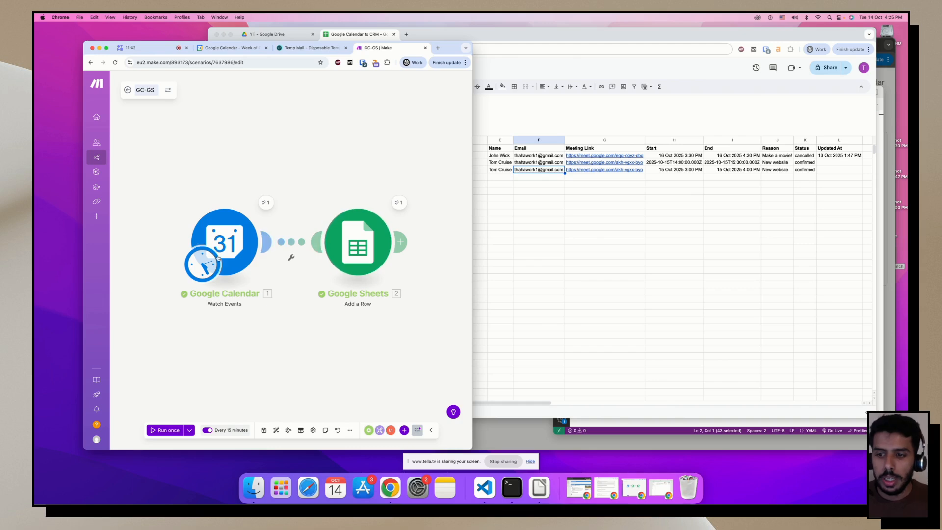
Expand Watch Events output Attendees 1 and 2 to check their emails and organizer flag, then close it.
left_click(265, 203)
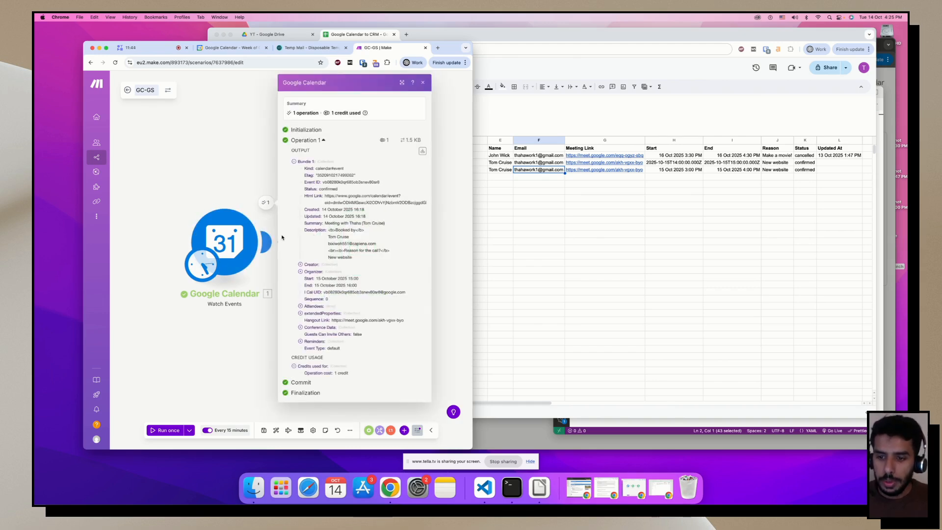
left_click(301, 306)
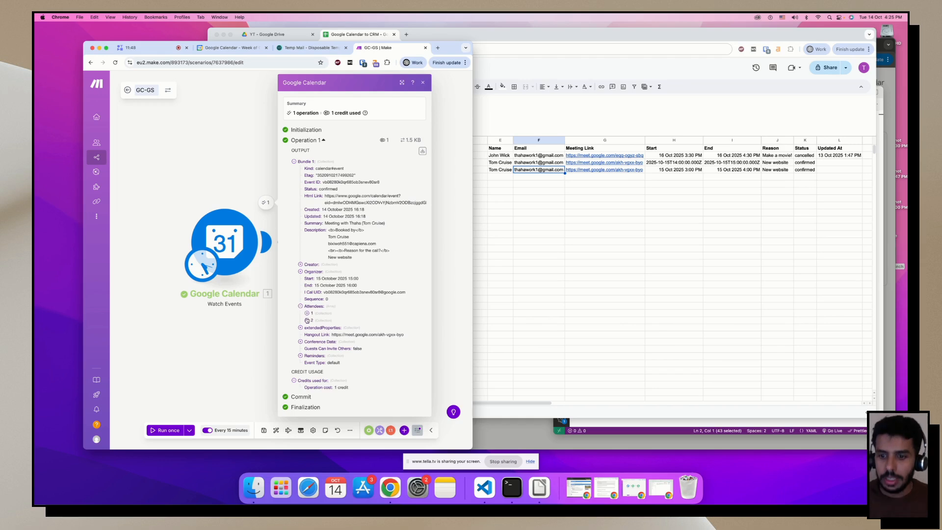
left_click(307, 320)
left_click(307, 313)
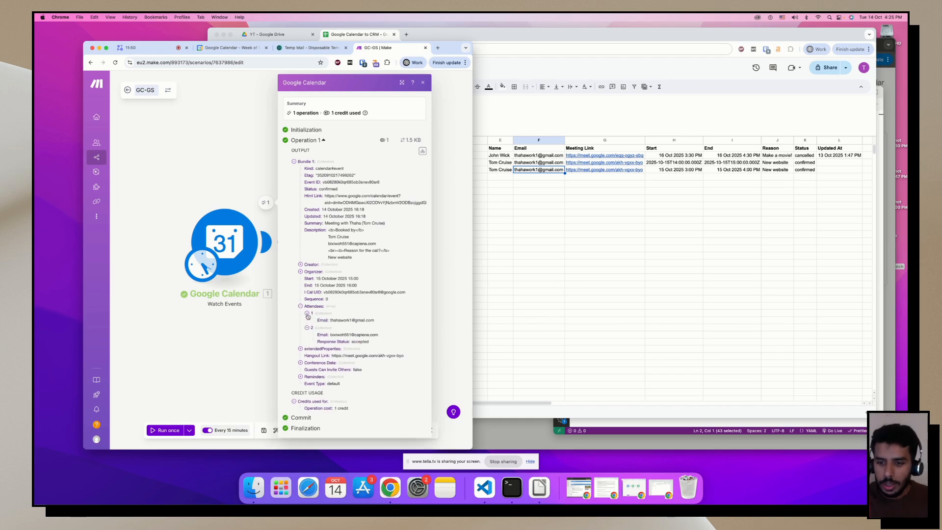
left_click_drag(317, 327, 341, 328)
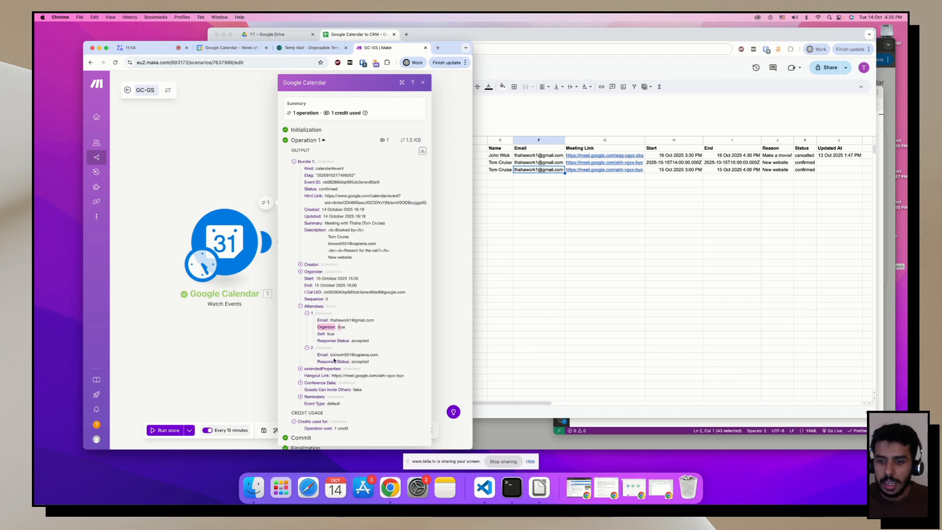
left_click_drag(318, 355, 376, 355)
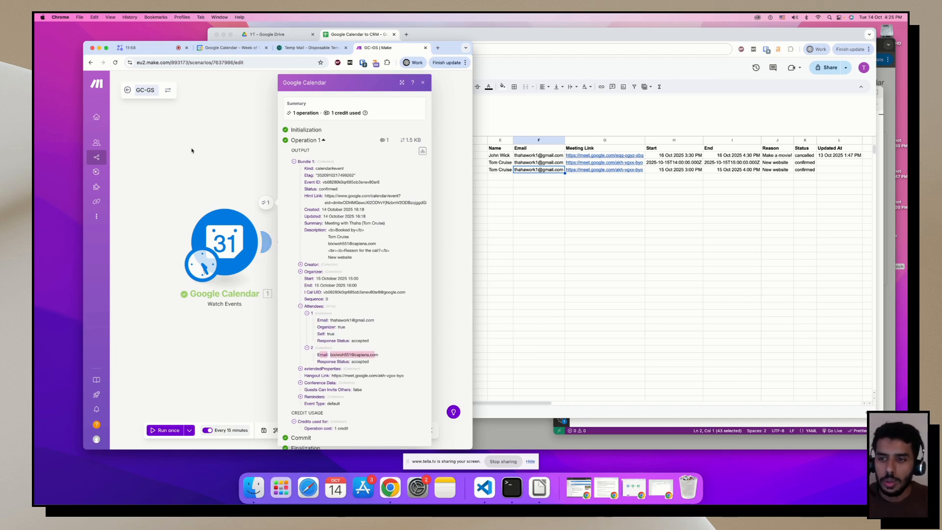
left_click(246, 162)
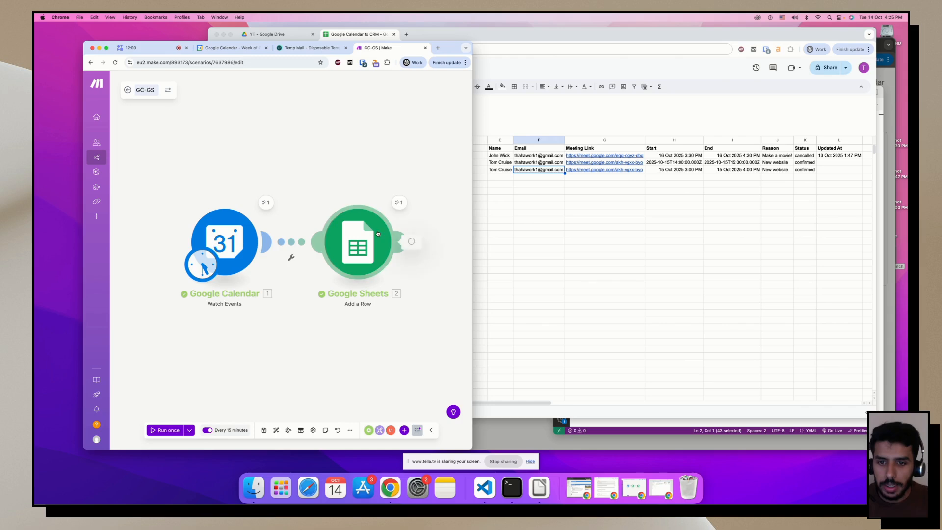
Remap the Email (F) column to Attendees[2].Email, save the module, and rerun on existing data.
left_click(358, 241)
left_click(245, 132)
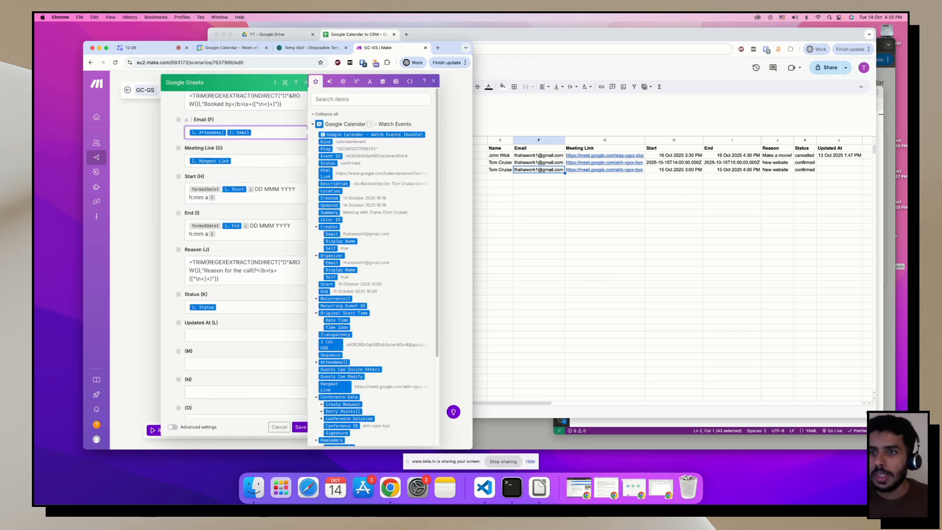
type("2")
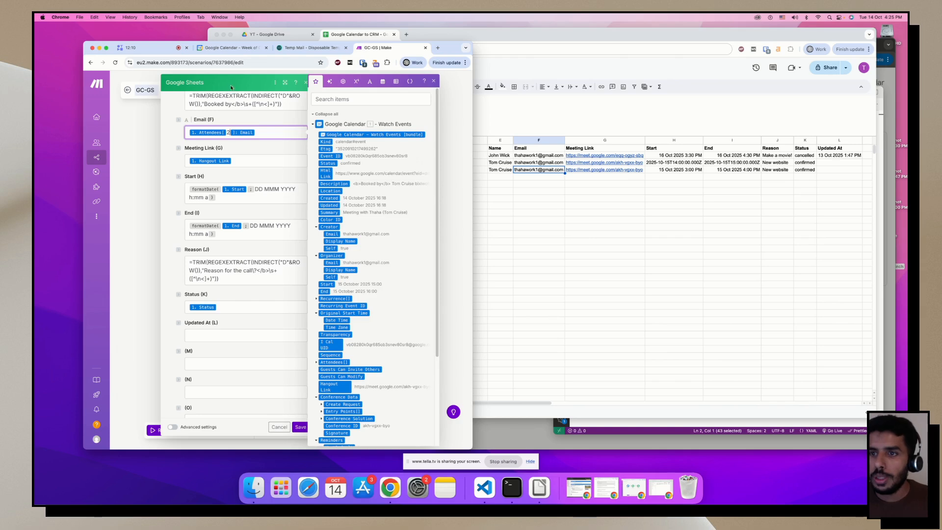
key("Escape")
left_click(301, 427)
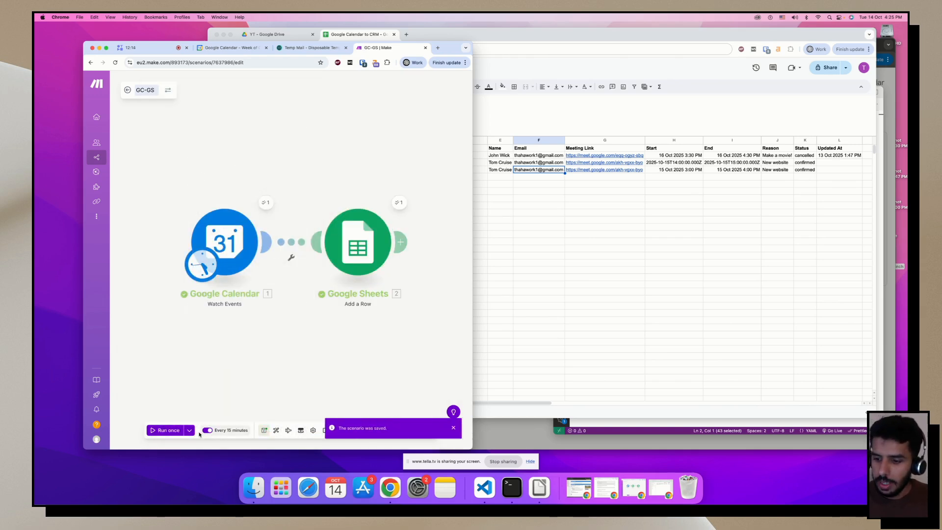
left_click(189, 430)
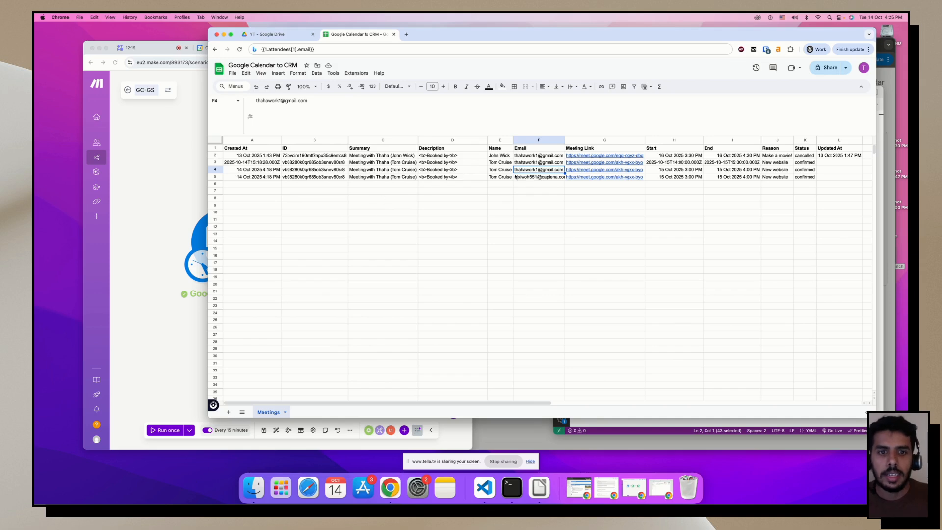
Verify row 5's email, meeting link, start time, reason and status in the Meetings sheet.
left_click(531, 179)
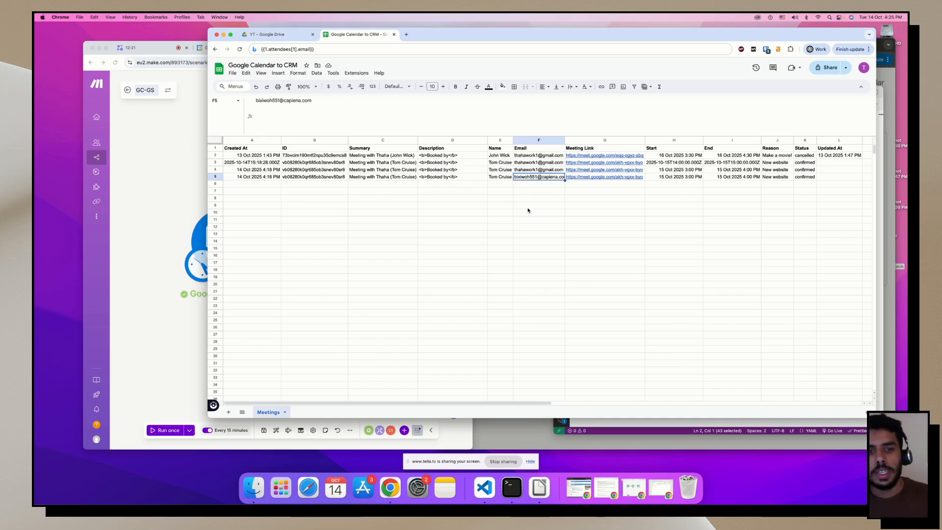
left_click(502, 205)
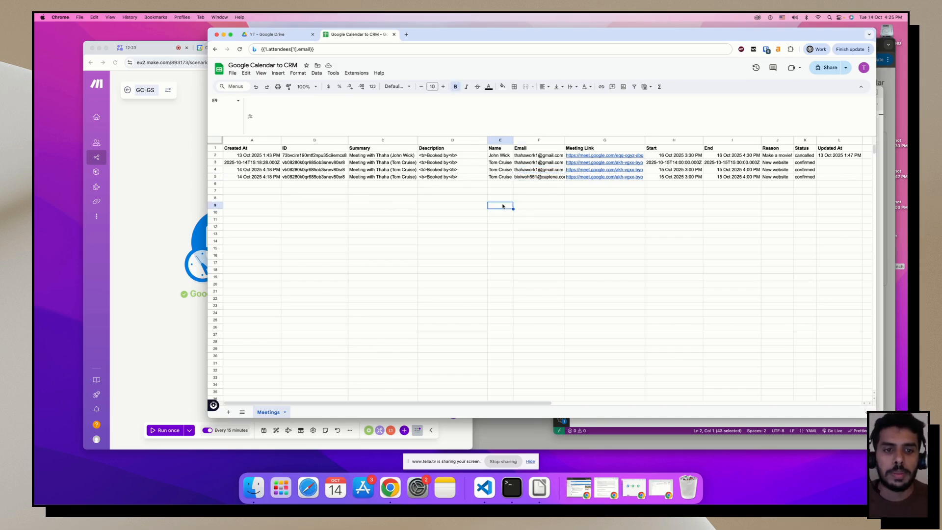
left_click(613, 177)
left_click(707, 219)
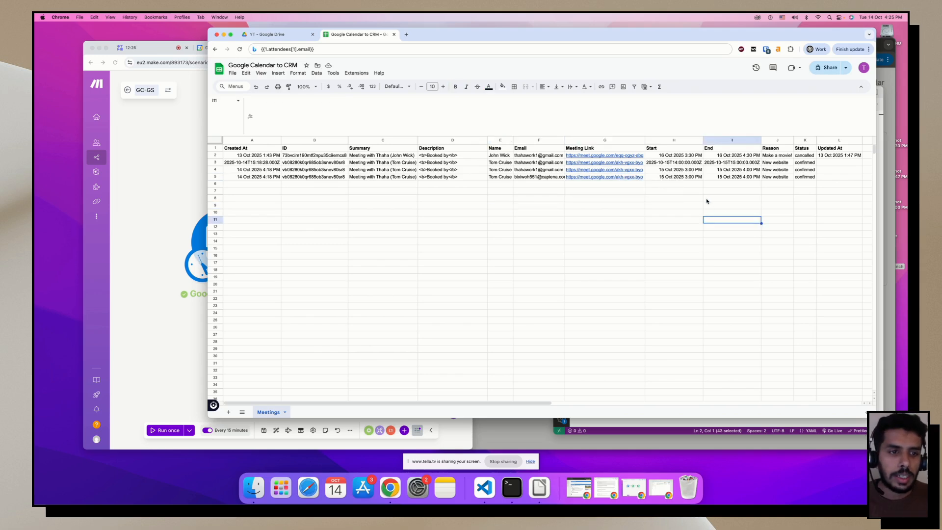
left_click(685, 179)
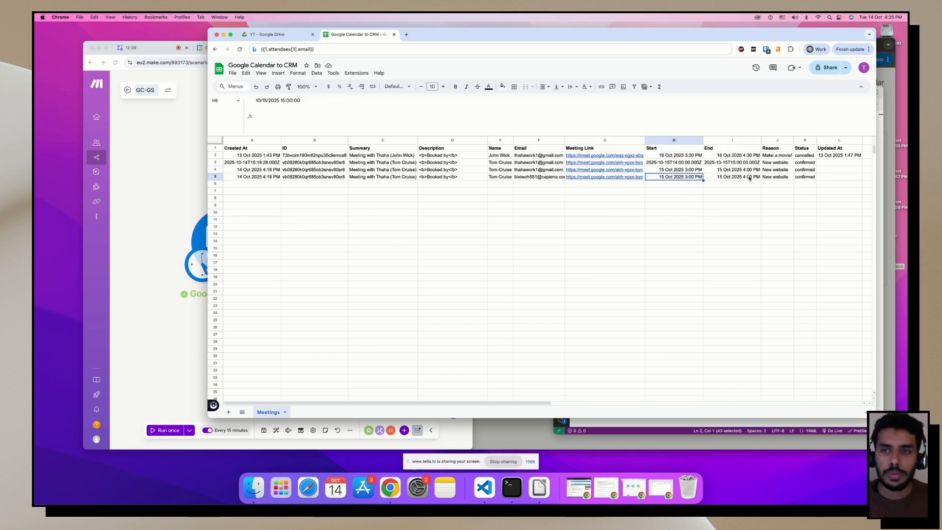
left_click(782, 178)
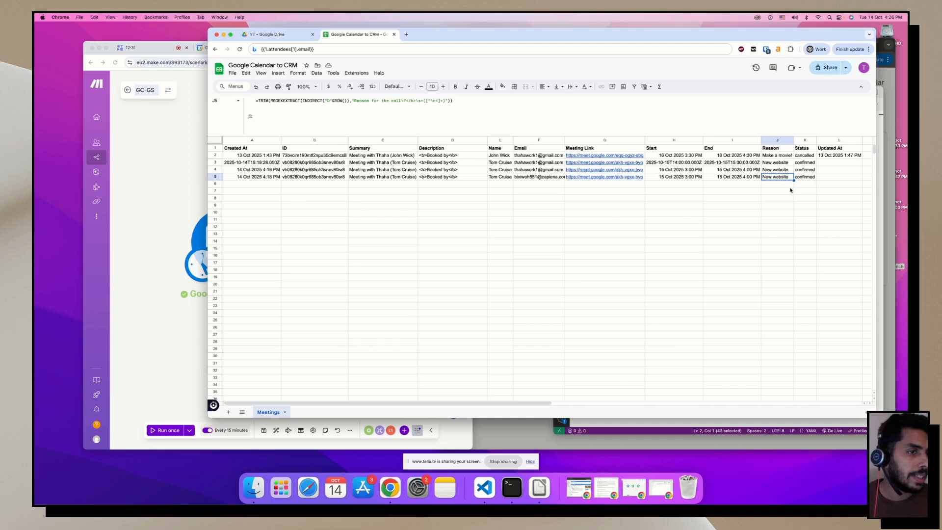
left_click(812, 176)
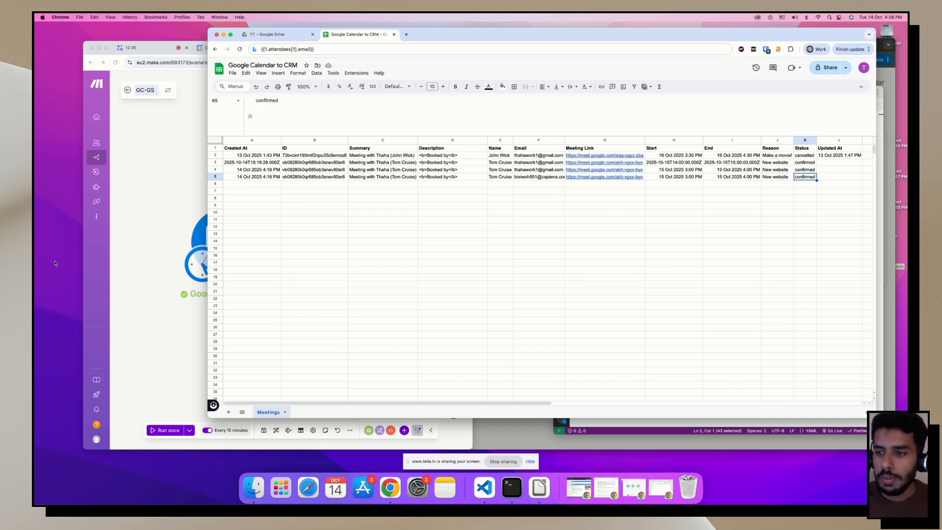
Save the GC-GS scenario and return to the booking page, dismissing the old confirmation.
left_click(164, 221)
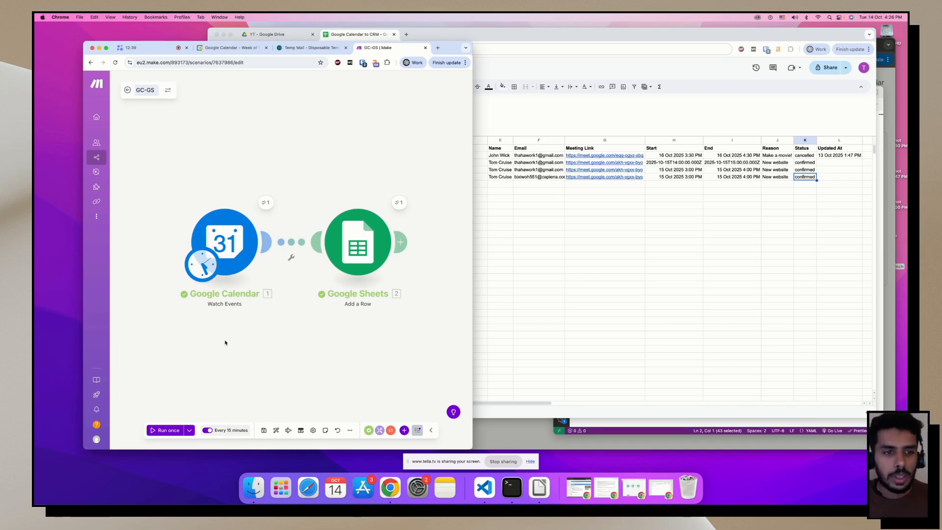
left_click(263, 430)
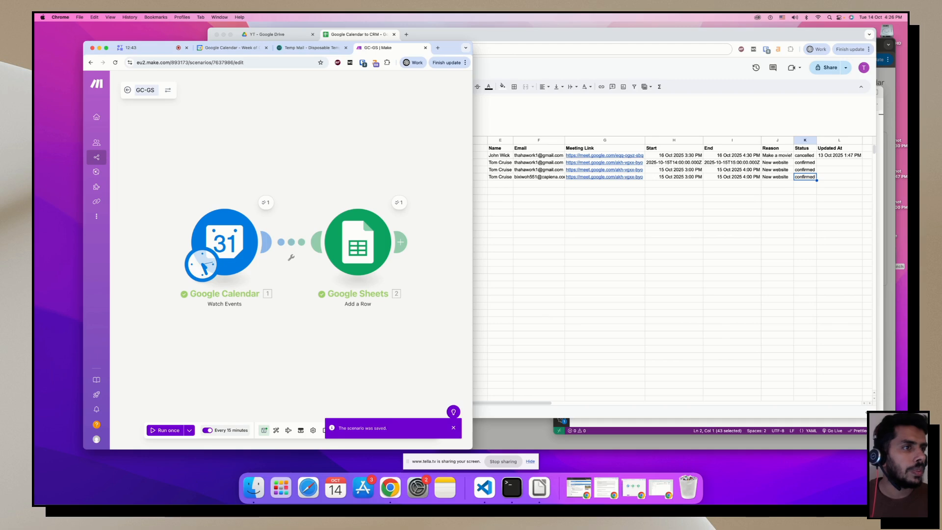
key("super+grave")
left_click(766, 261)
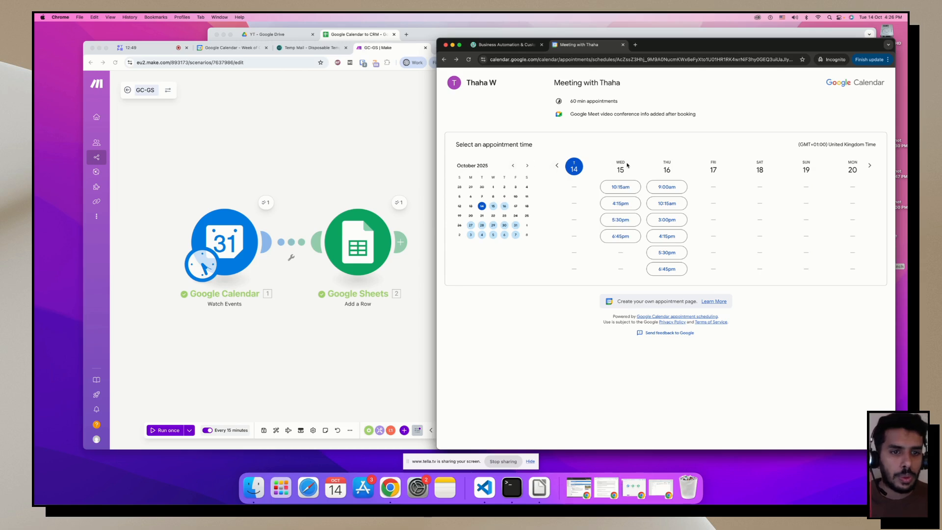
Pick the Wednesday 5 November 3:00pm slot and enter the guest's first and last name.
left_click(527, 165)
left_click(493, 197)
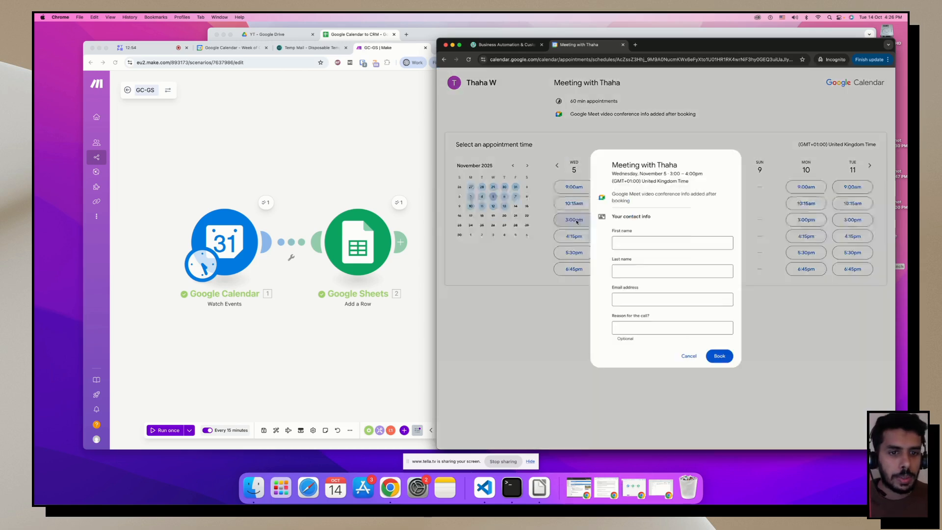
left_click(574, 220)
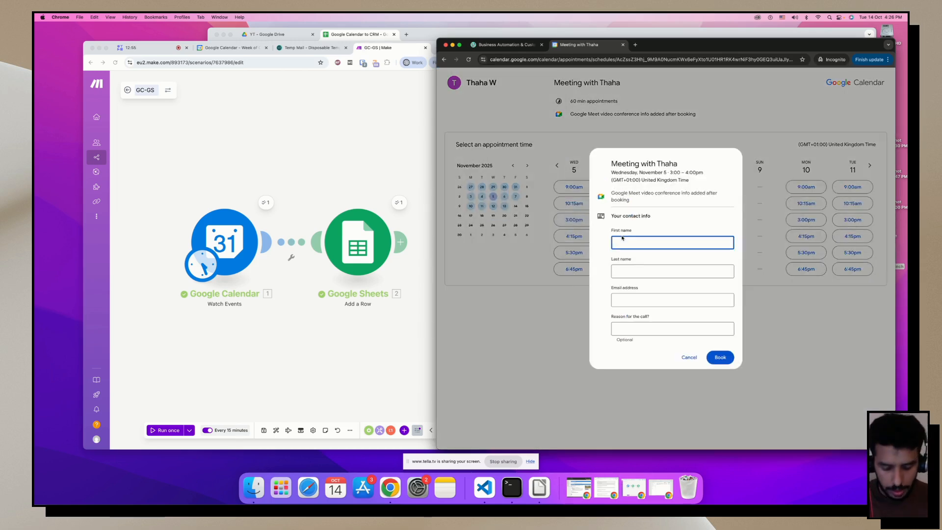
key("Tab")
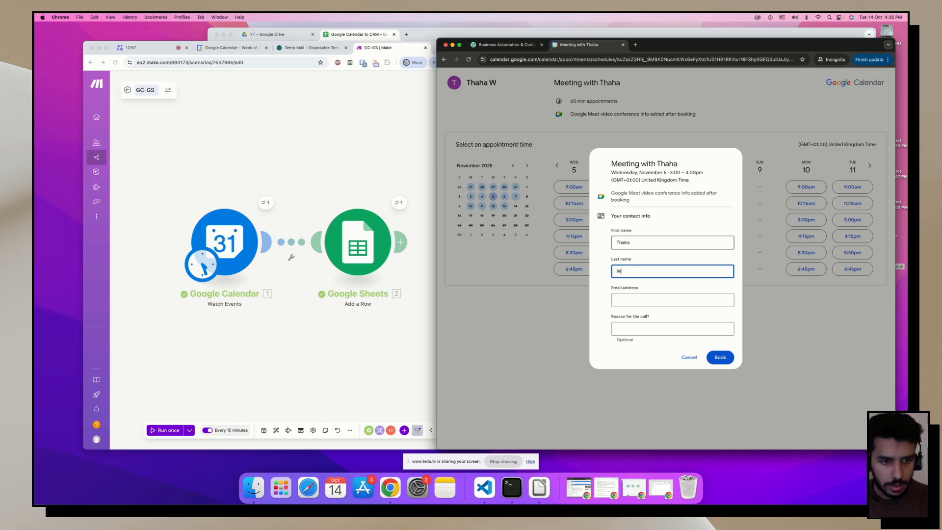
key("Tab")
Paste the temporary email address, enter reason 'Talk about SEO service', and book the meeting.
left_click(311, 48)
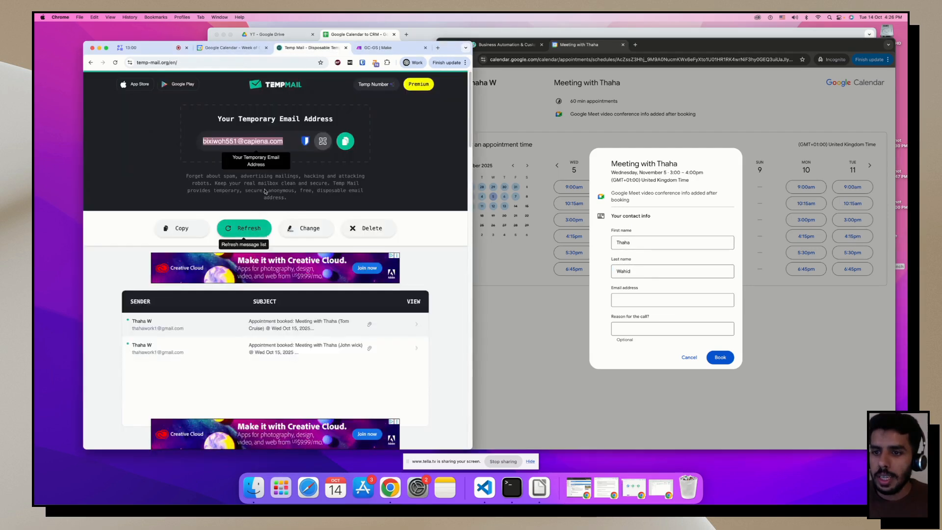
left_click(350, 145)
left_click(661, 305)
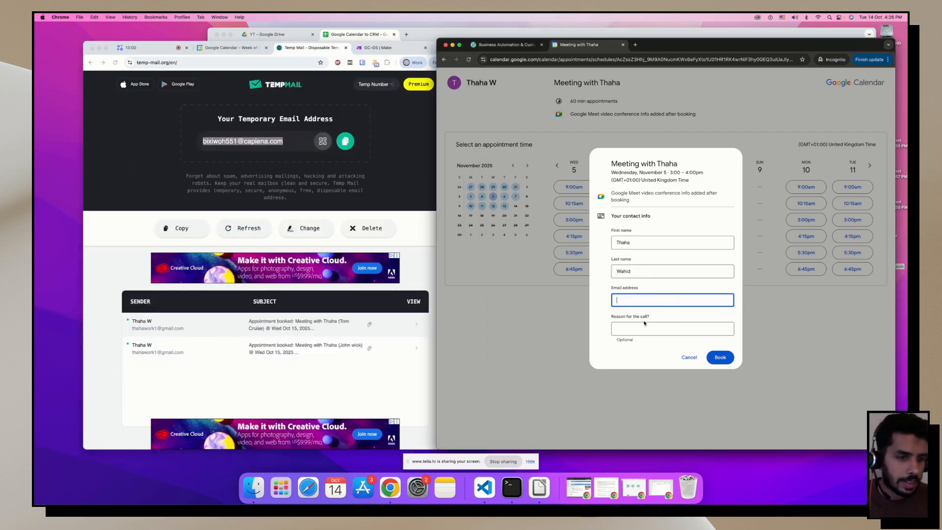
key("super+v")
left_click(640, 329)
type("Talk abou")
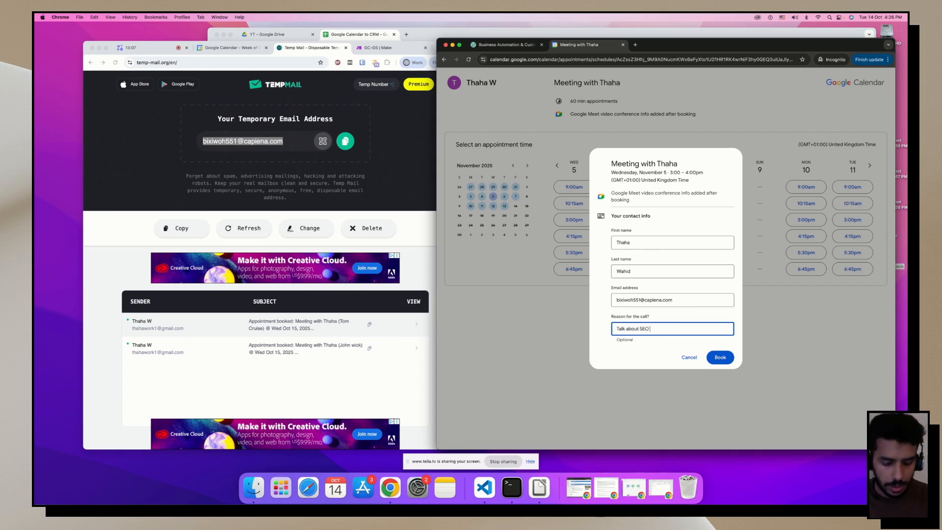
type("t SEO service")
left_click(719, 357)
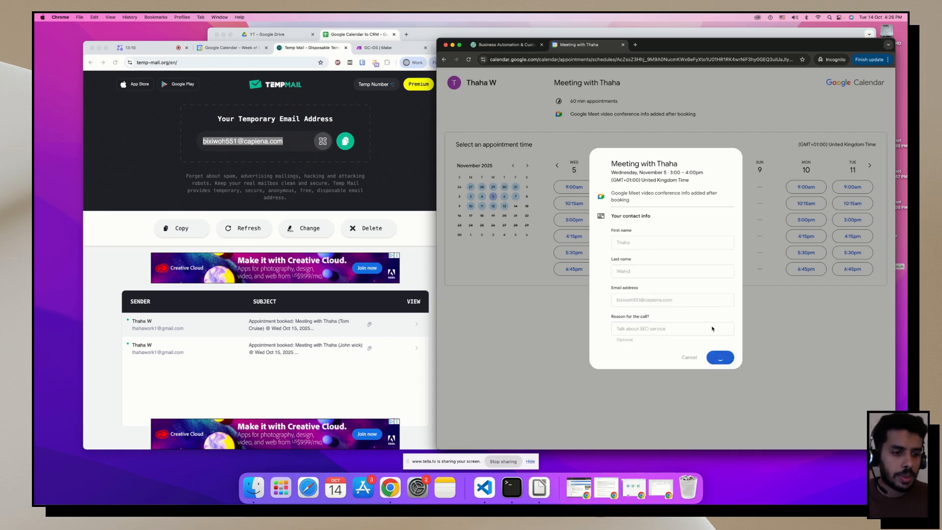
left_click(234, 47)
Run GC-GS once and confirm the 5 Nov 3:00–4:00 PM booking lands in Meetings row 6.
left_click(224, 82)
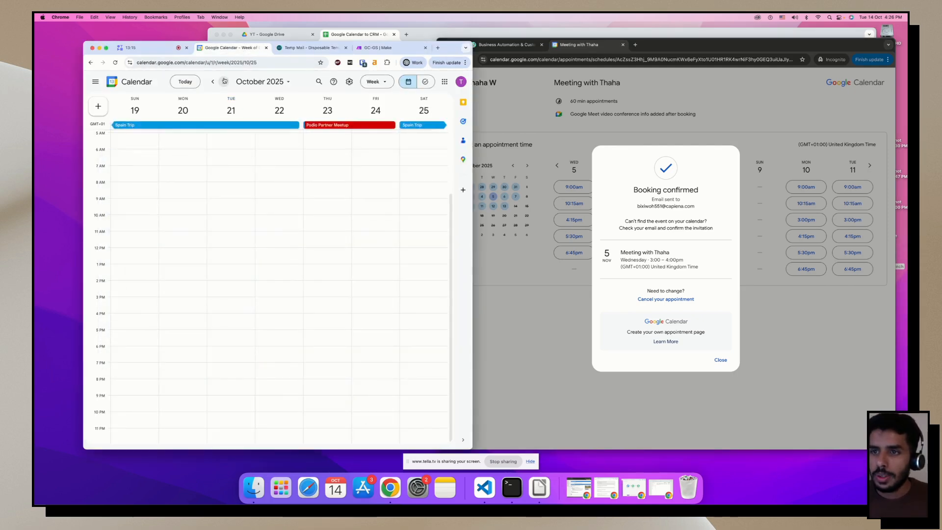
left_click(223, 81)
left_click(223, 82)
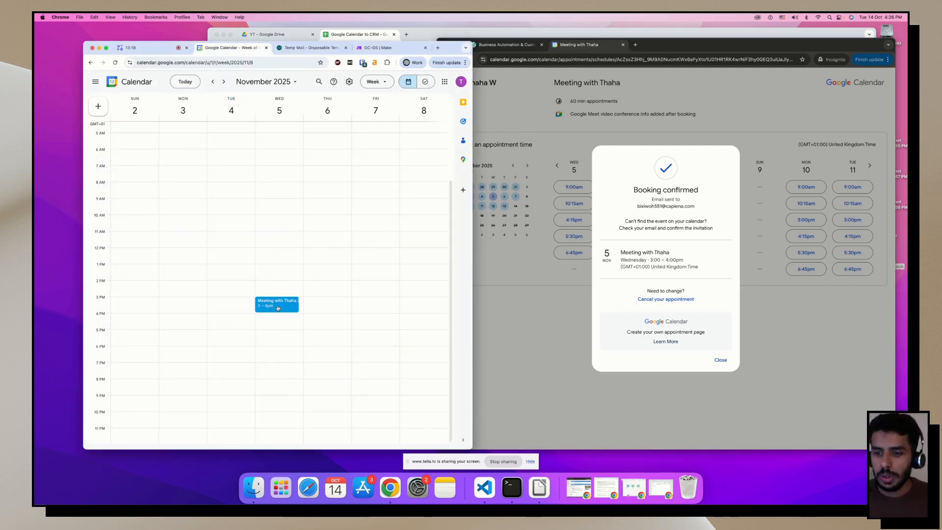
left_click(378, 47)
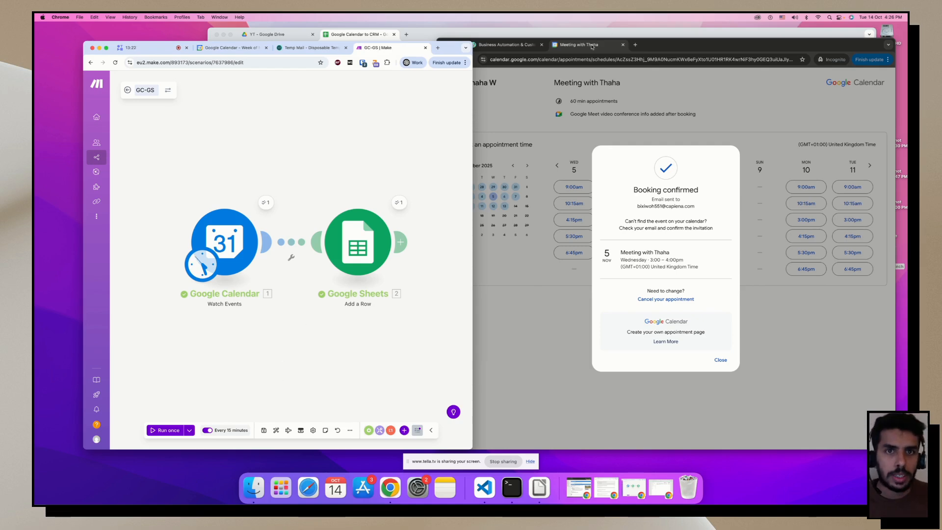
left_click(377, 34)
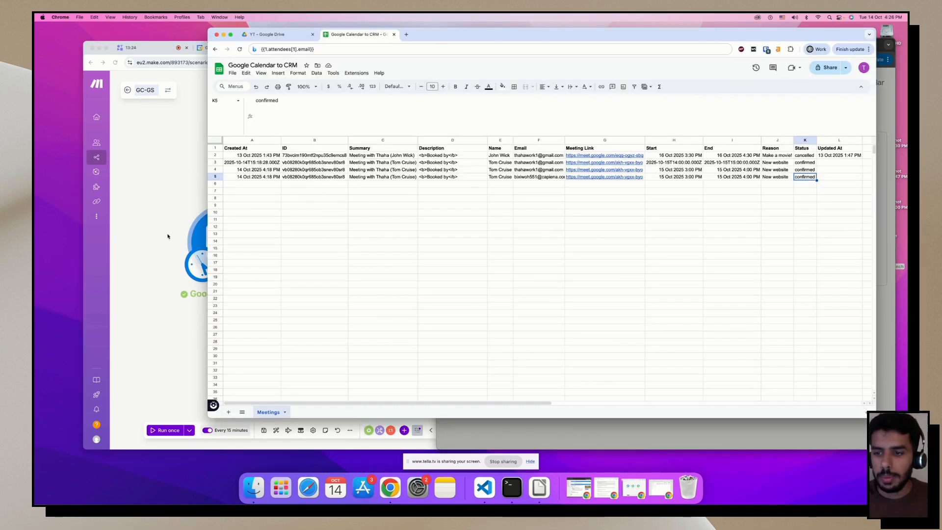
left_click(167, 236)
left_click(168, 430)
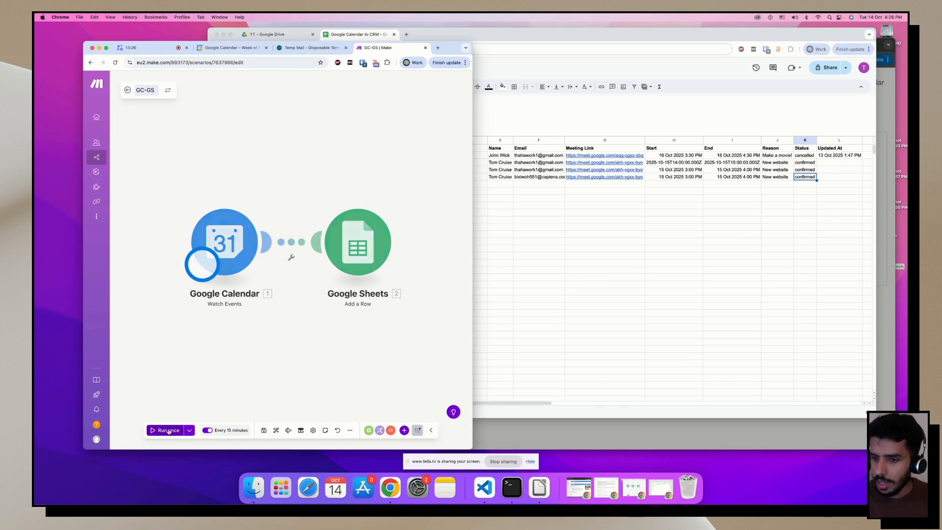
left_click(370, 35)
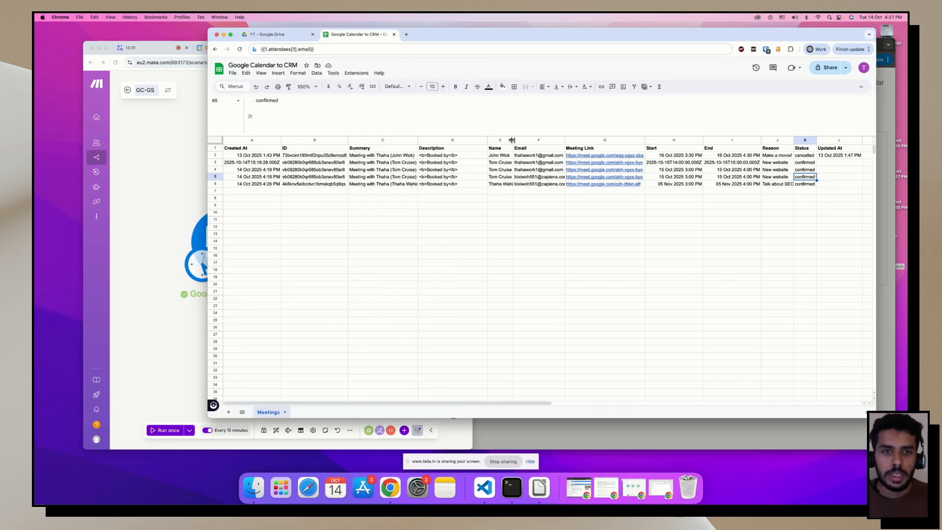
Widen column E and autofit column J so row 6 shows 'Talk about SEO service' in full.
left_click_drag(511, 140, 517, 140)
left_click(542, 184)
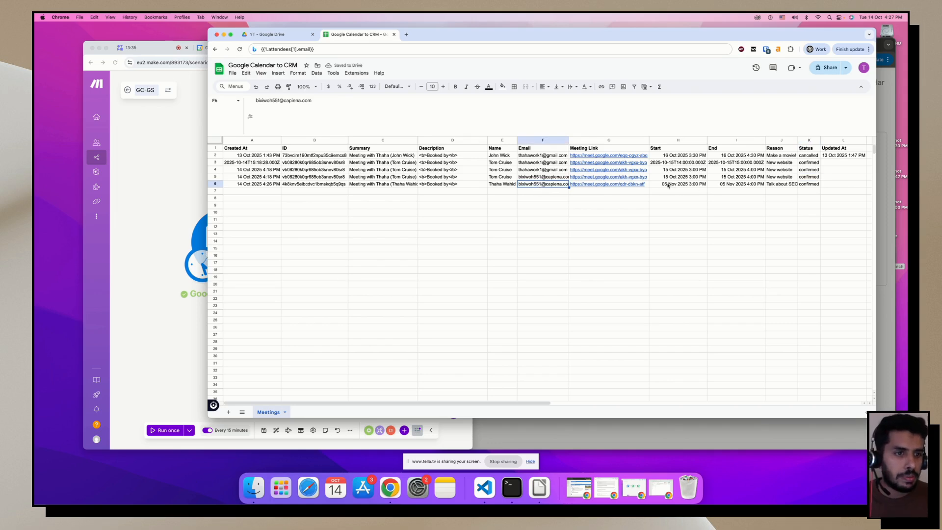
left_click(689, 186)
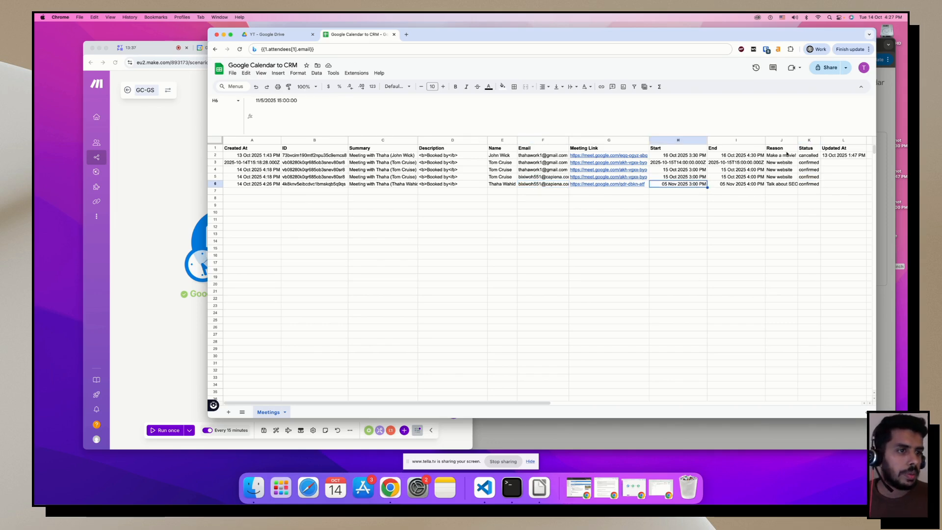
double_click(798, 140)
left_click(779, 225)
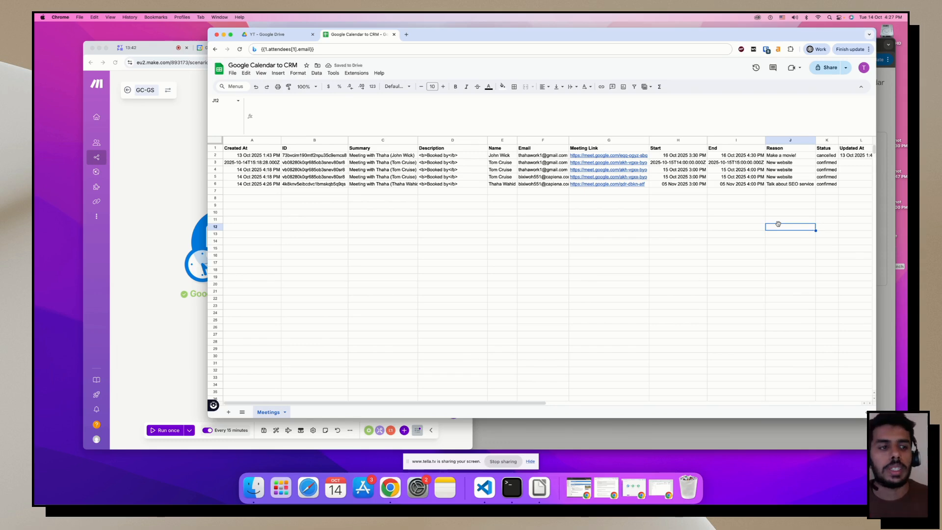
left_click(714, 215)
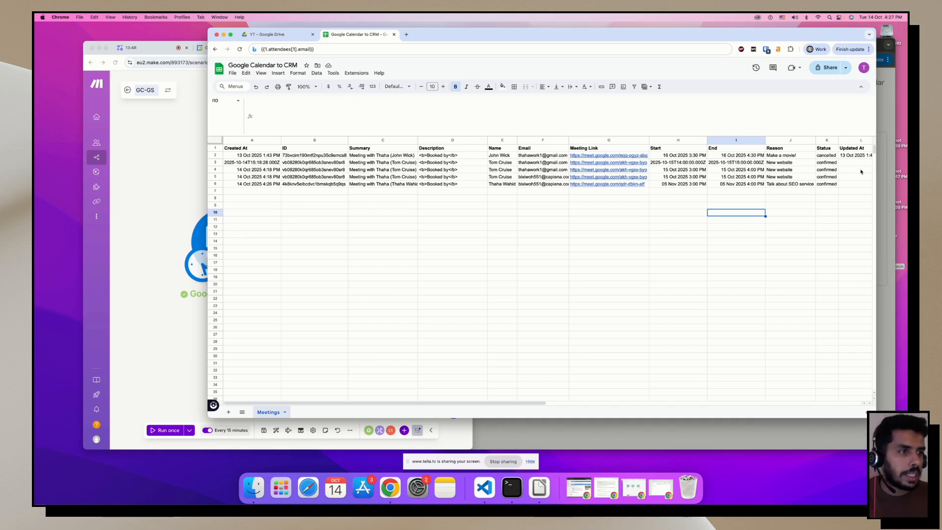
left_click(882, 128)
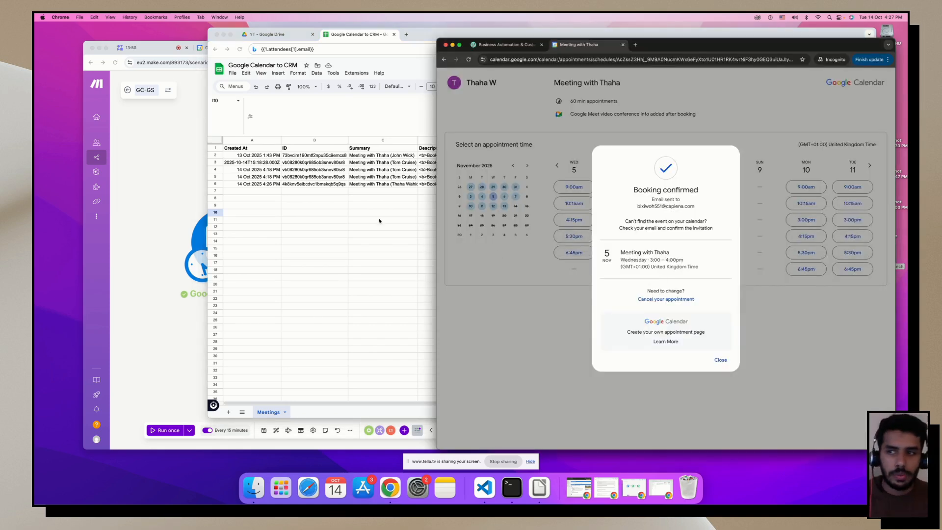
Read the 5 November booking confirmation email in the Temp Mail inbox, then return to GC-GS.
left_click(175, 108)
left_click(307, 48)
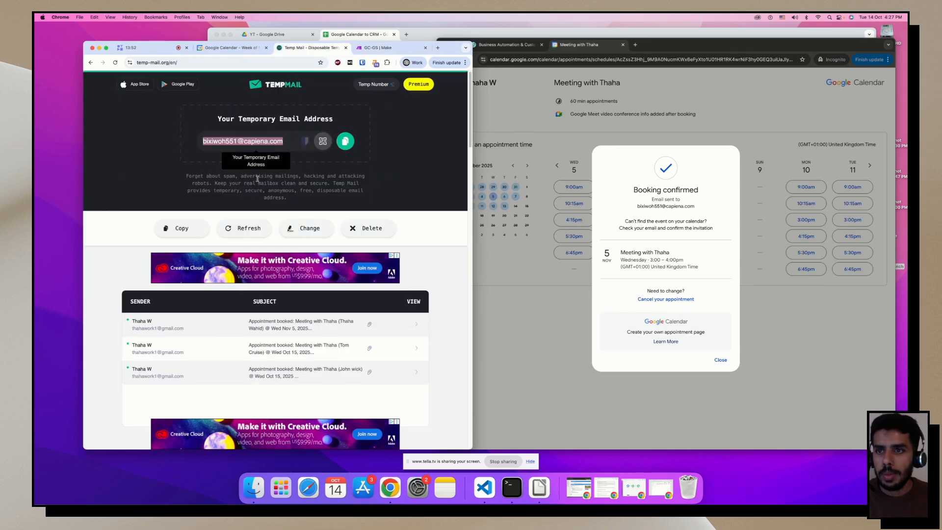
scroll(238, 238, "down", 2)
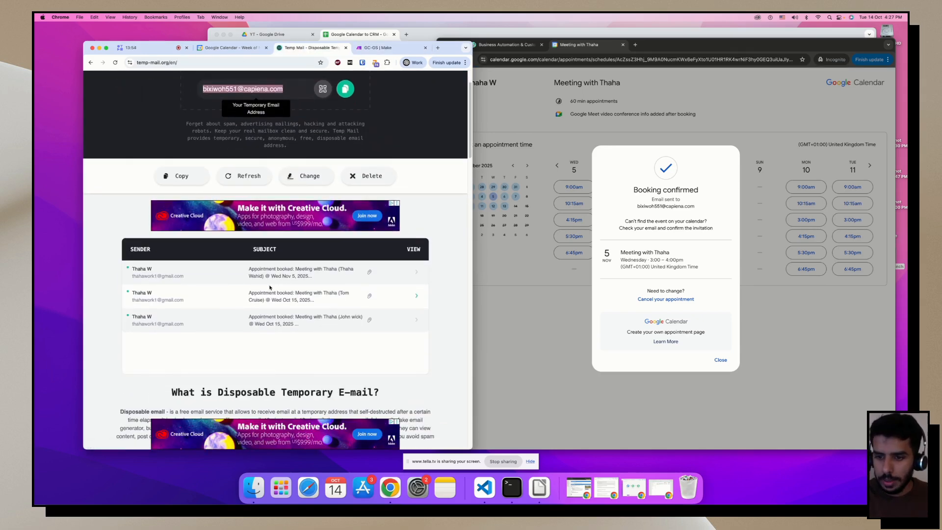
left_click(309, 273)
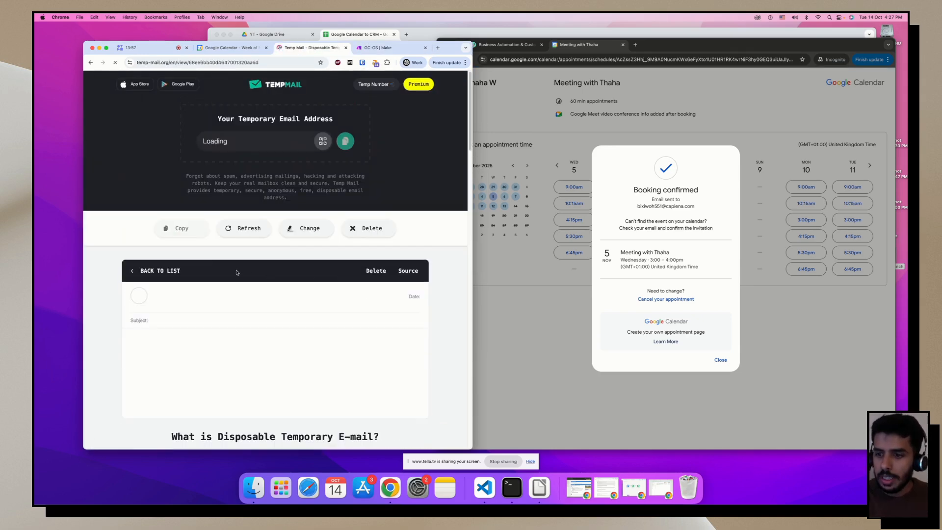
scroll(220, 265, "down", 5)
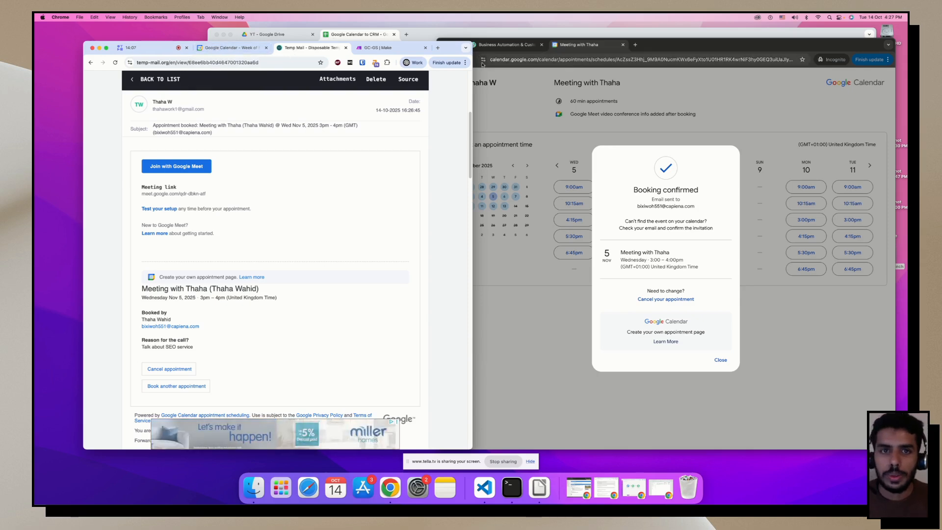
left_click(393, 49)
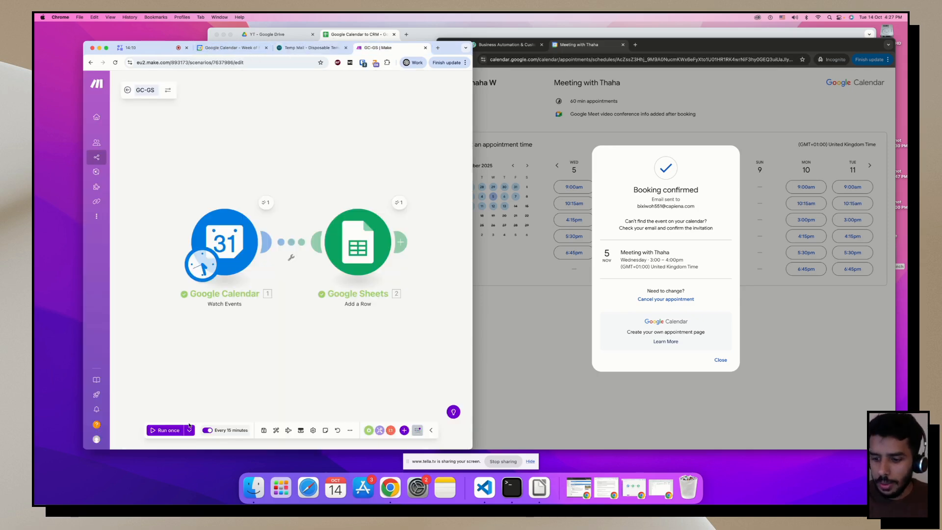
Save GC-GS, then clone it from the overview under the name 'GC-GS (Update/Delete)'.
left_click(264, 429)
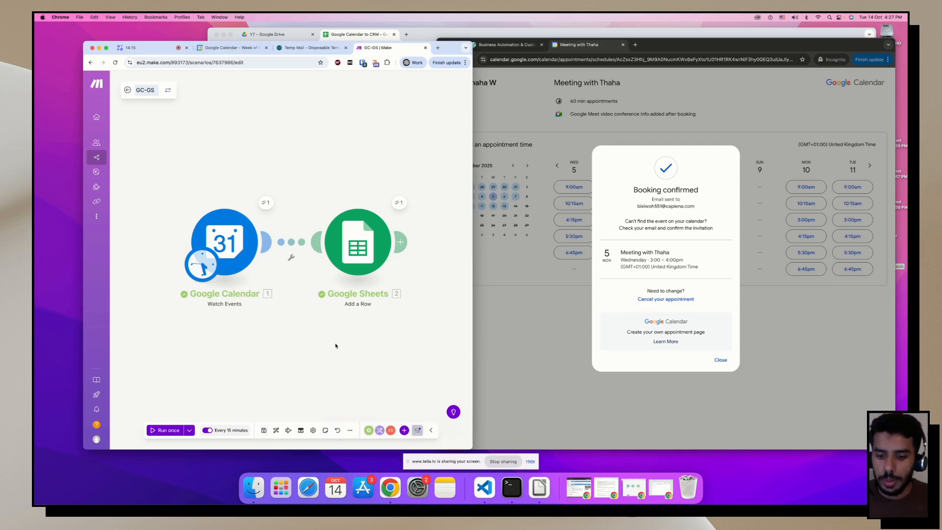
left_click(127, 90)
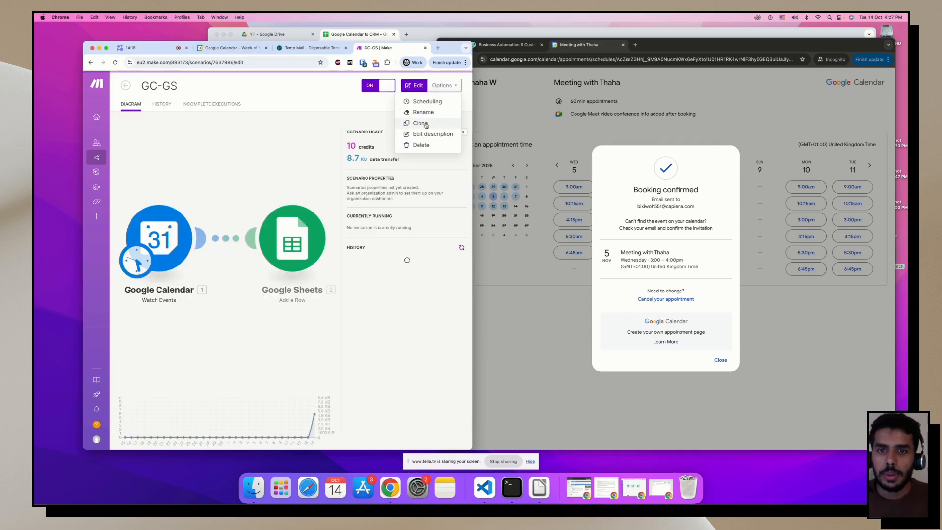
left_click(445, 86)
left_click(442, 99)
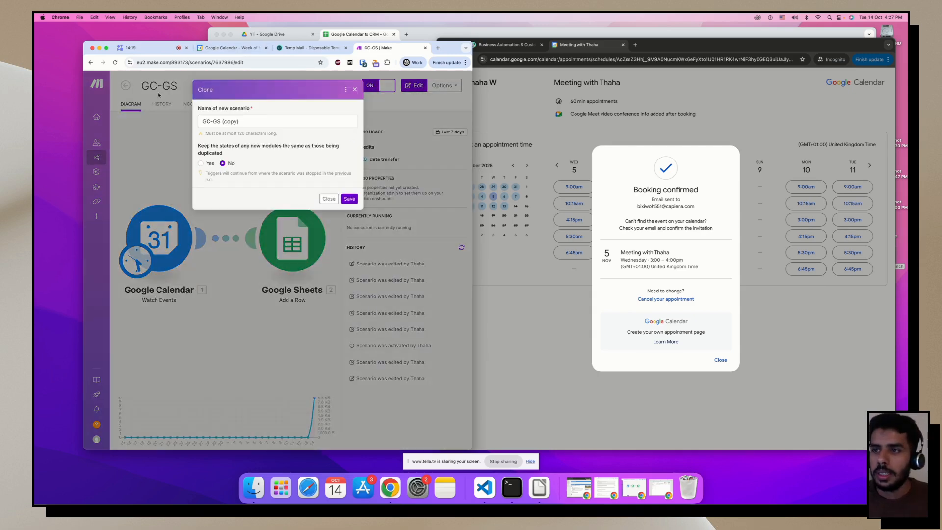
double_click(229, 122)
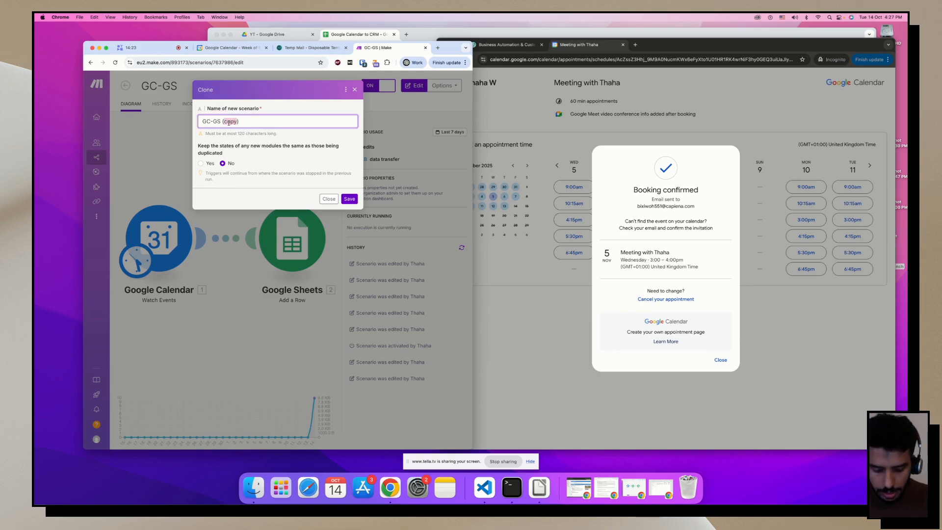
type("Update/D")
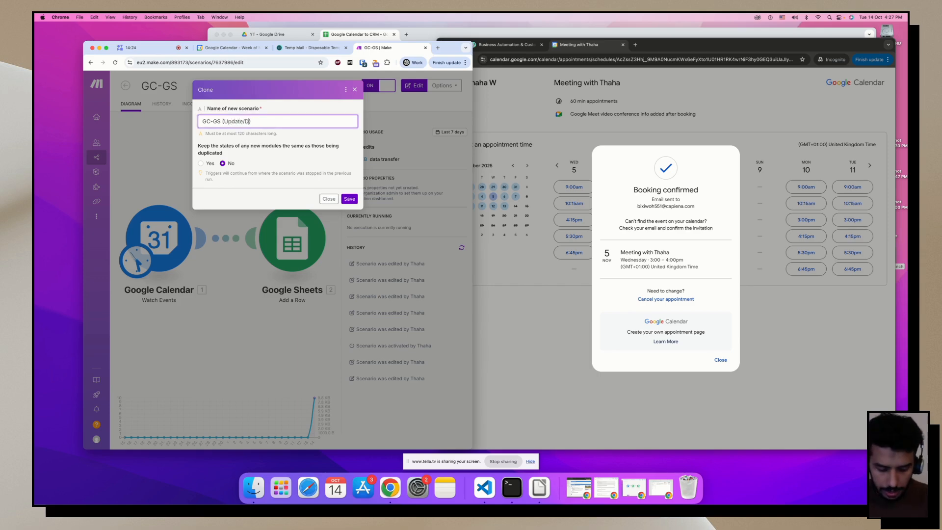
type("elete")
key("Return")
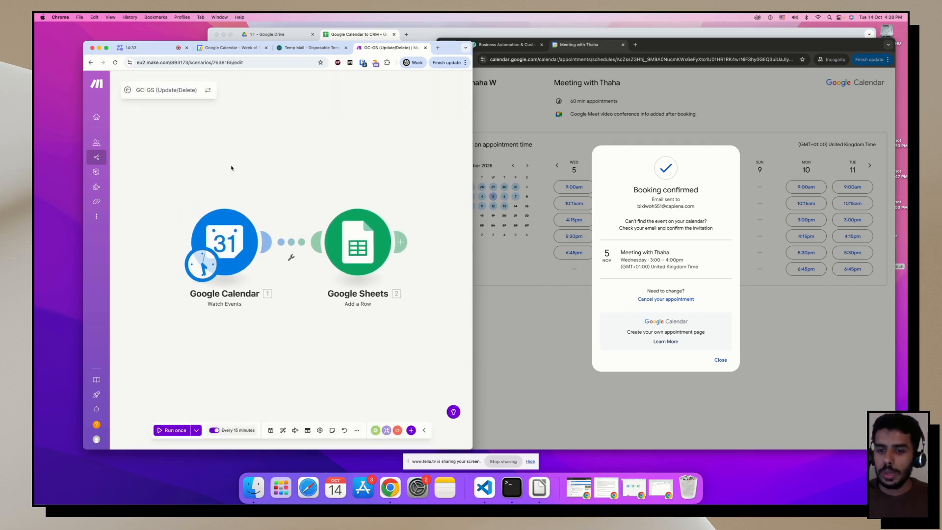
Unlink the Google Sheets module from the Calendar trigger in the cloned scenario.
left_click(295, 244)
key("Escape")
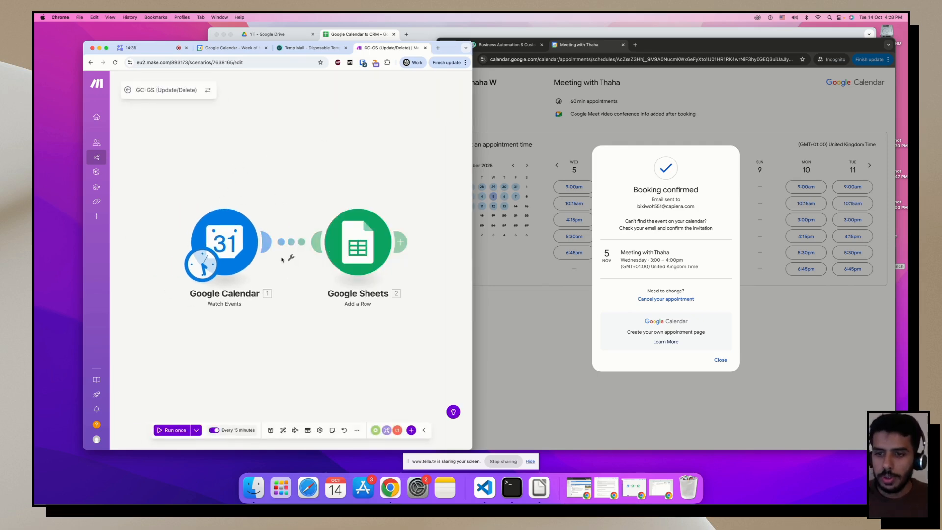
right_click(293, 244)
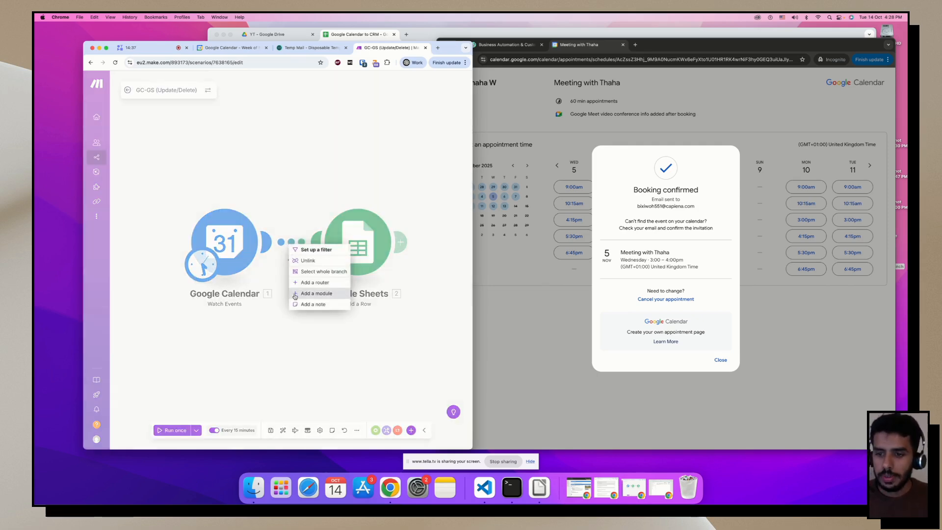
left_click(303, 261)
Set the Calendar trigger to watch events By Updated Date with Show deleted events on Yes.
left_click(235, 246)
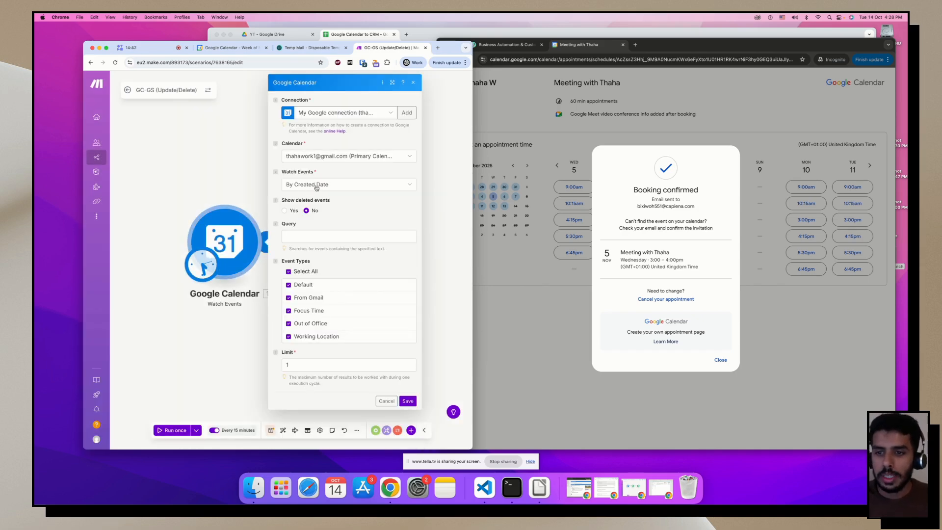
left_click(317, 186)
left_click(316, 208)
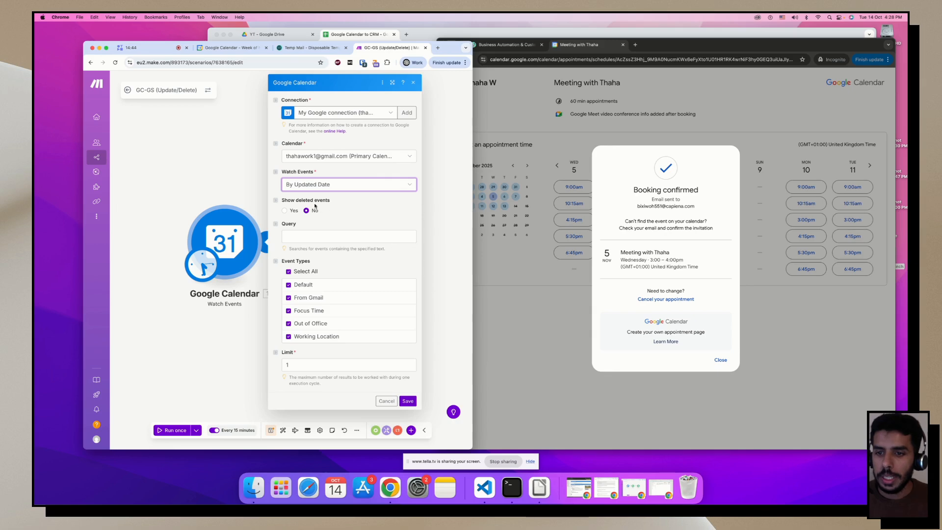
left_click(285, 211)
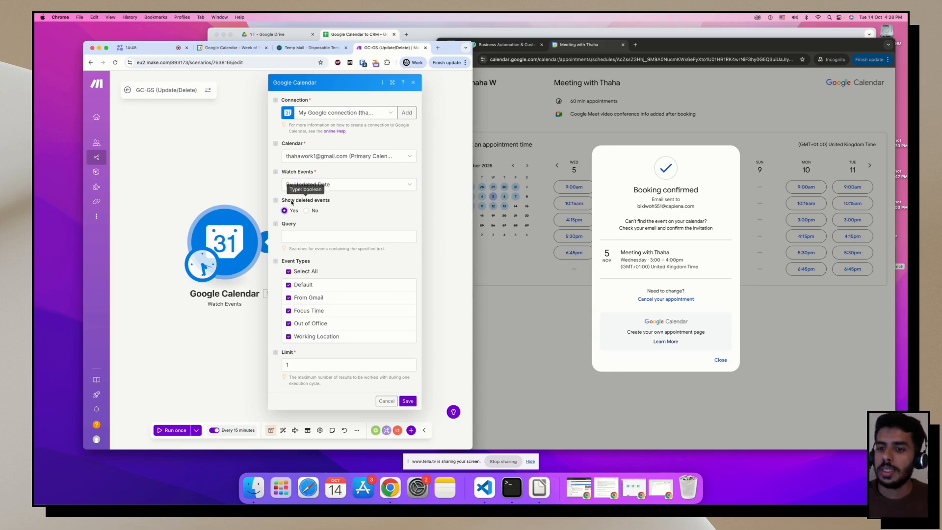
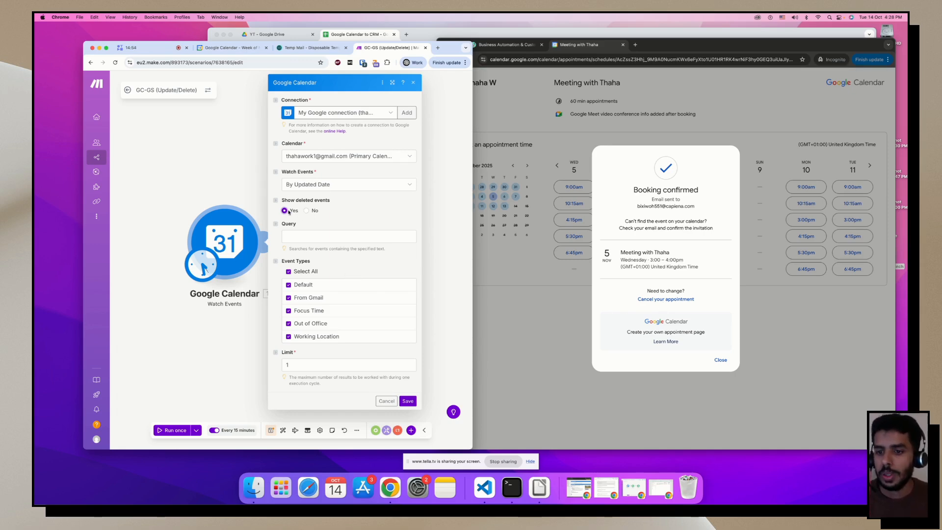
Save the Calendar trigger's settings, move the Sheets module aside, and bring up the booking page.
left_click(408, 401)
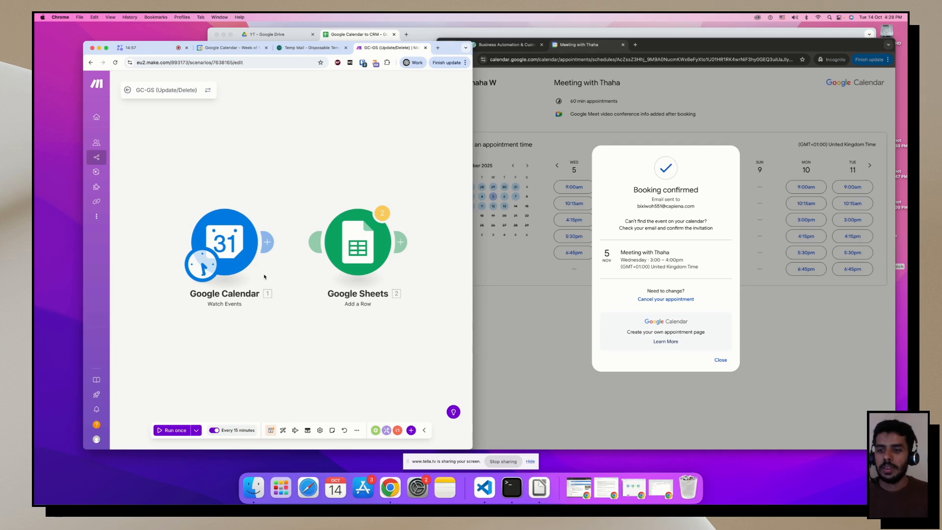
left_click_drag(368, 256, 366, 147)
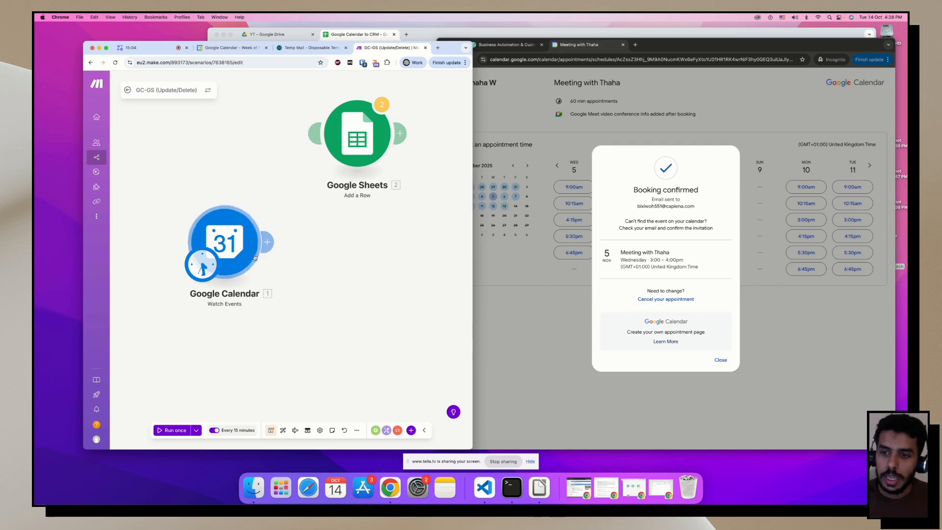
left_click(267, 242)
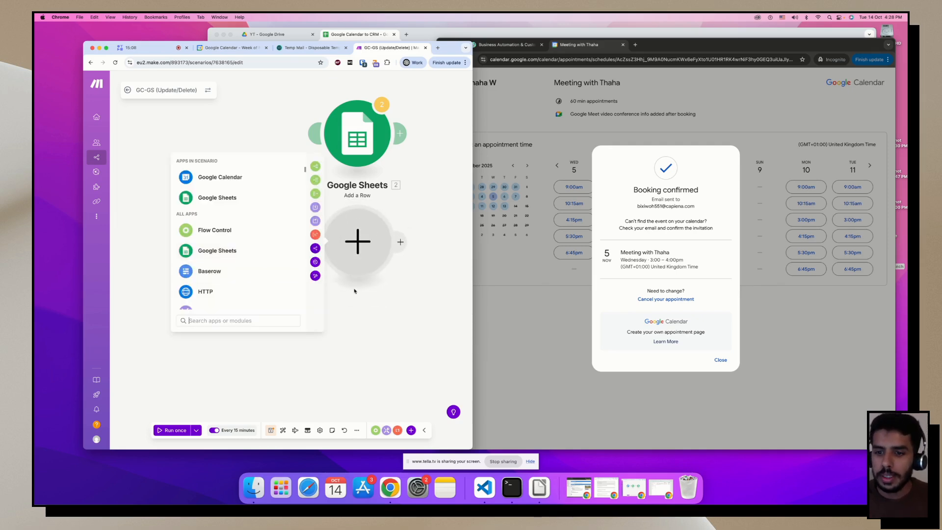
left_click(377, 292)
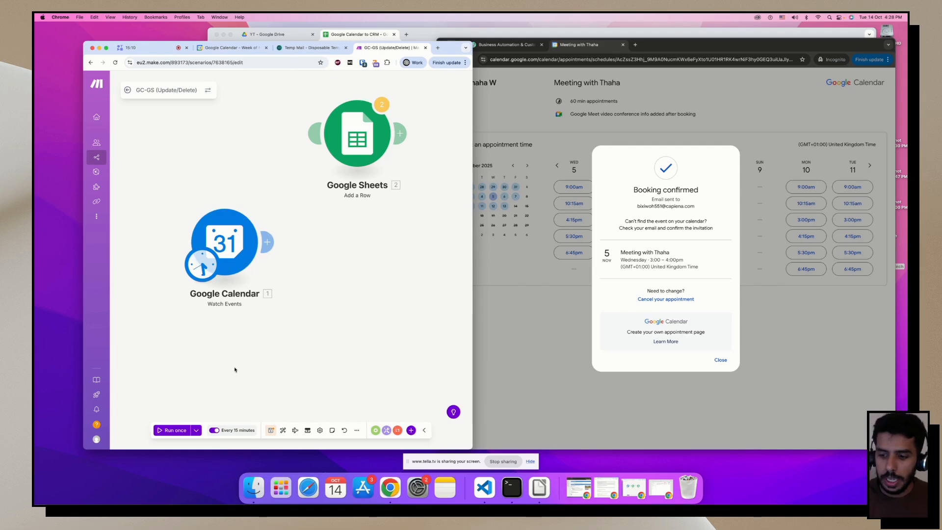
left_click(494, 46)
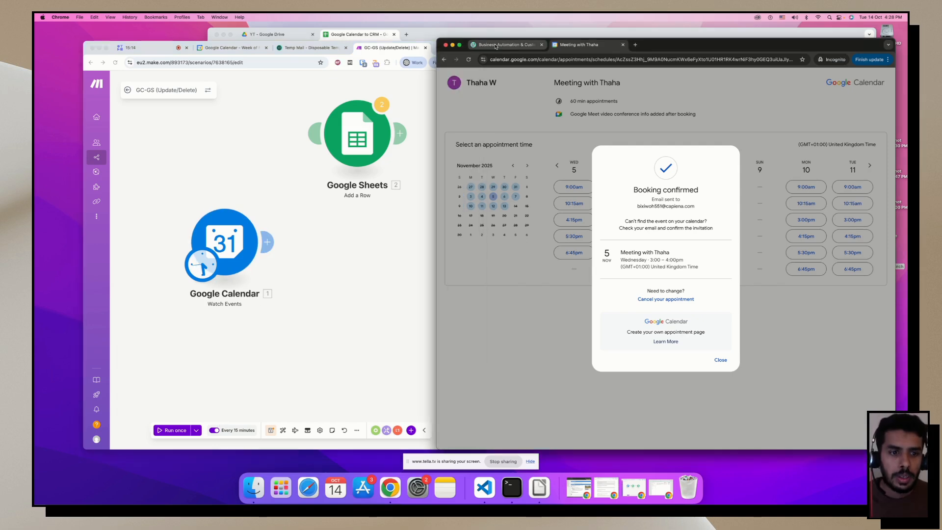
Cancel the test booking, run the scenario once to see the 410 error, and realign both modules.
left_click(679, 300)
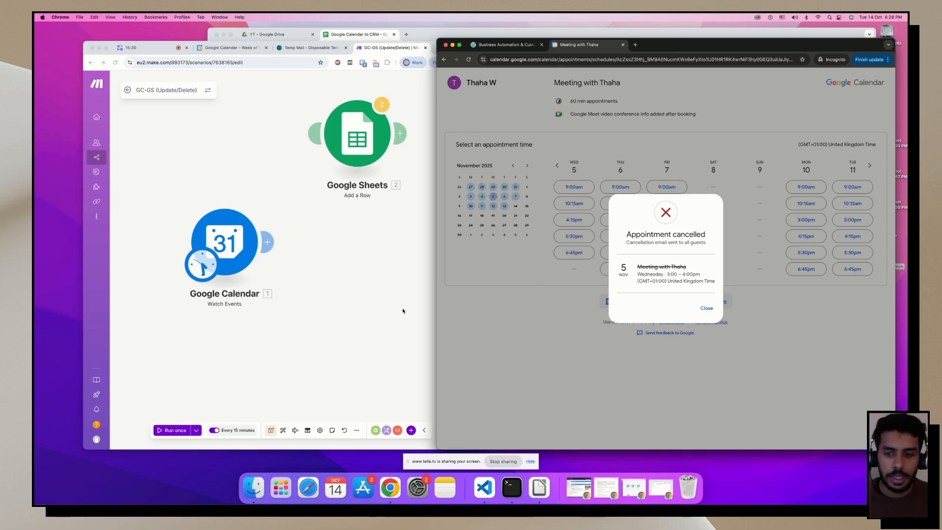
left_click(403, 311)
left_click(175, 430)
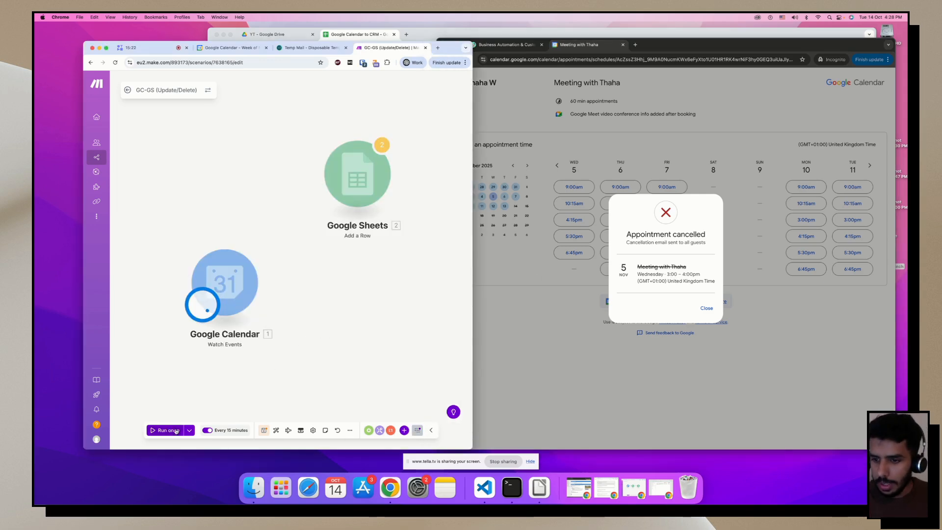
left_click_drag(294, 234, 332, 244)
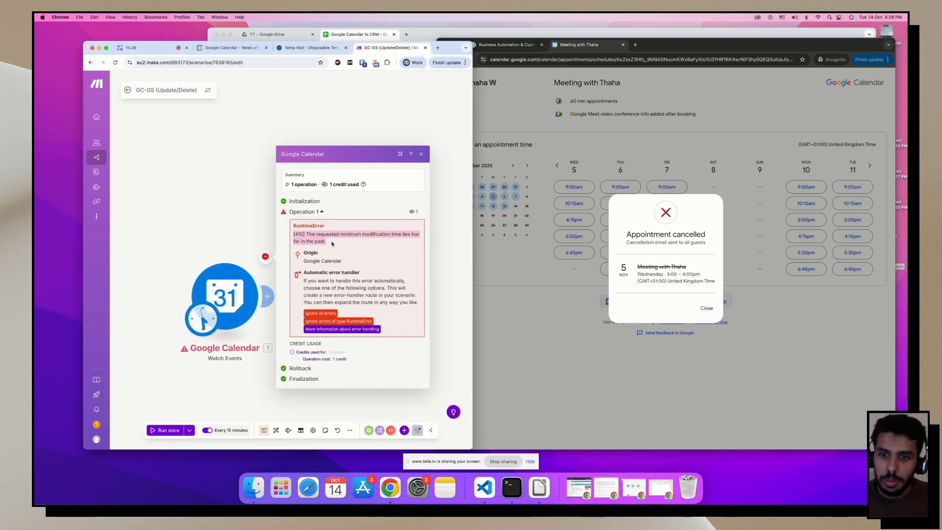
left_click(214, 216)
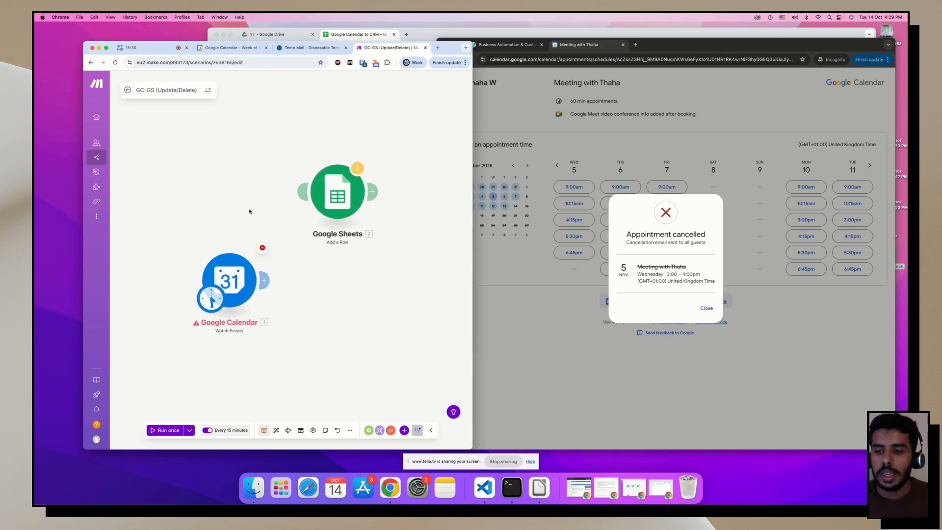
left_click_drag(355, 207, 384, 253)
left_click_drag(228, 294, 247, 262)
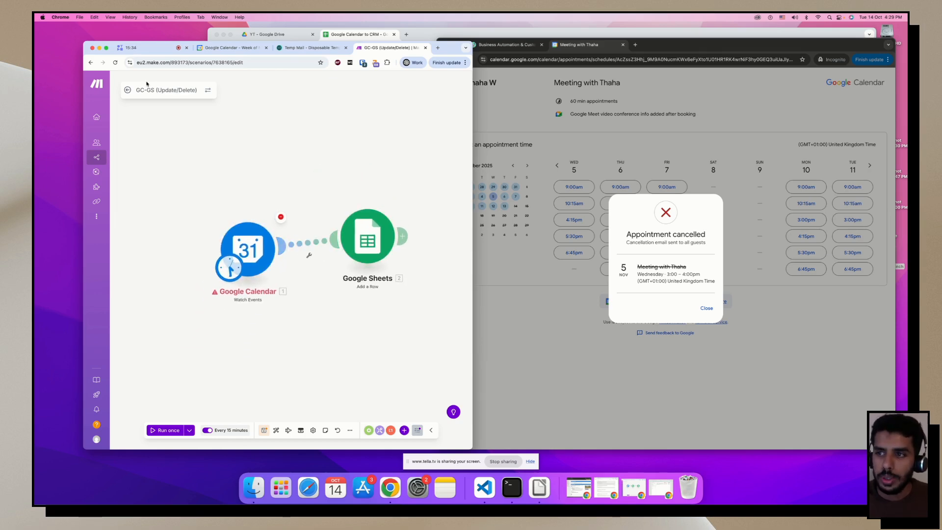
Delete both the Google Sheets and Google Calendar modules.
right_click(366, 241)
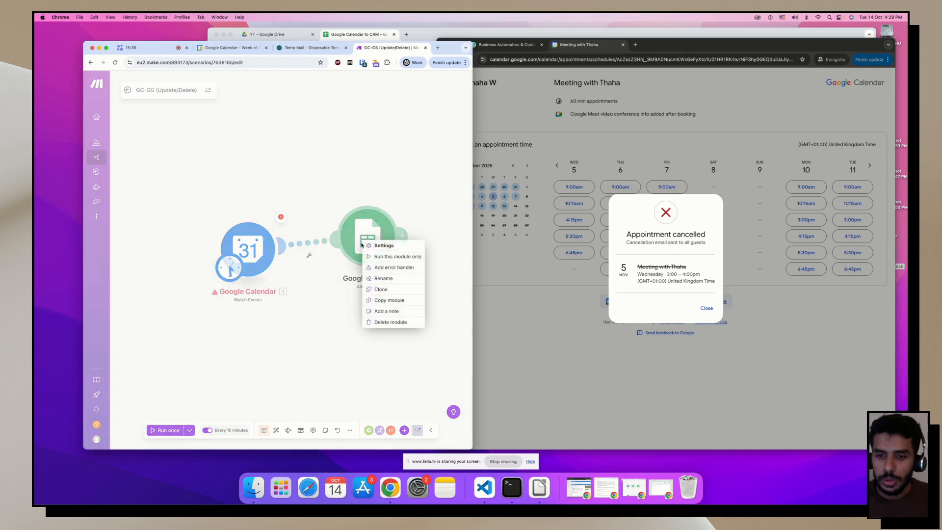
left_click(370, 319)
right_click(251, 250)
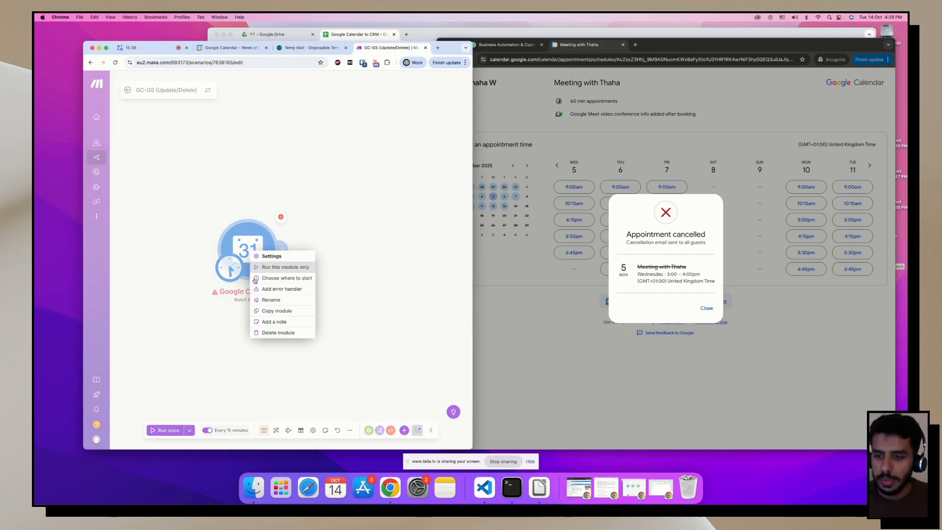
left_click(267, 333)
Add a new Google Calendar Watch Events trigger in their place.
left_click(248, 249)
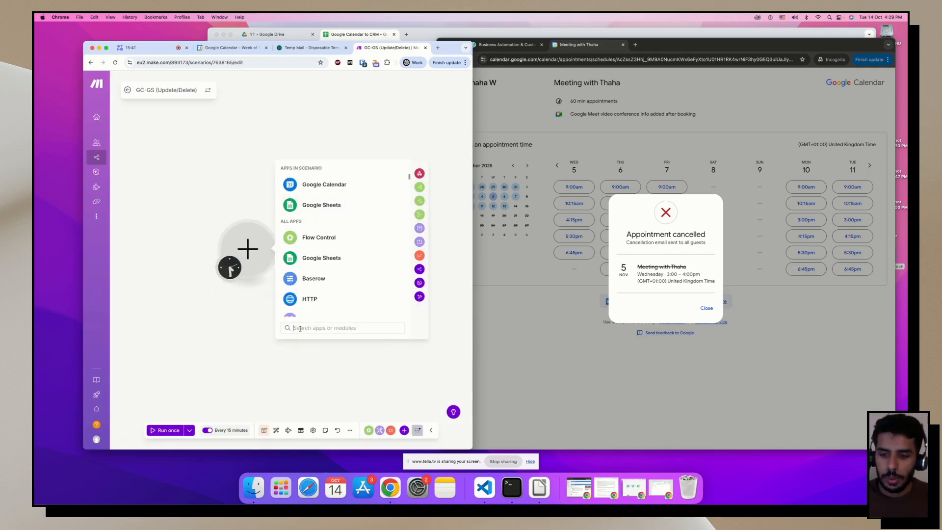
type("google cal")
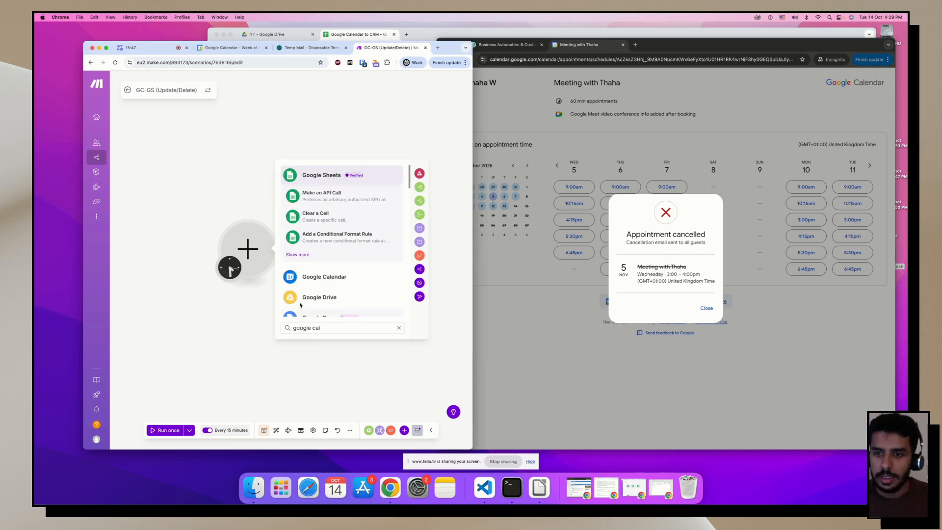
left_click(324, 277)
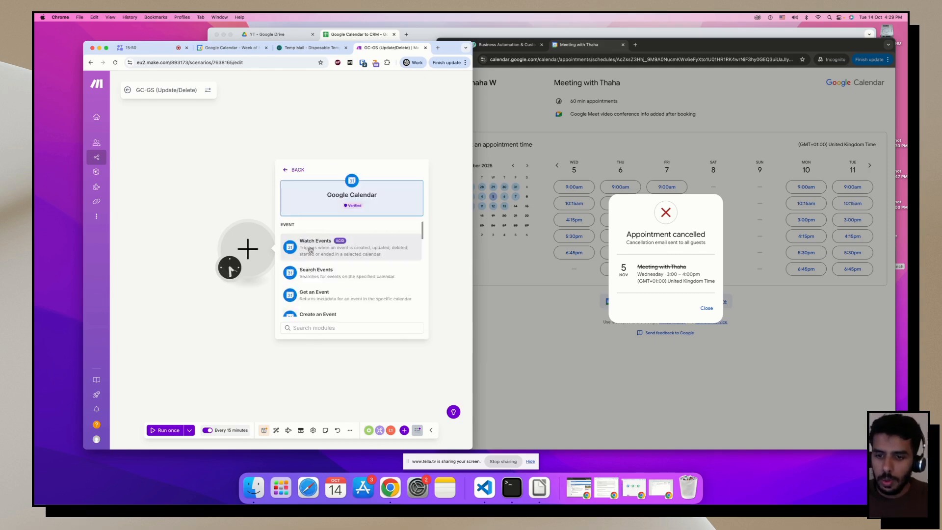
left_click(315, 244)
Watch By Updated Date, show deleted events, include all event types, clear Limit, start from now on.
left_click(320, 189)
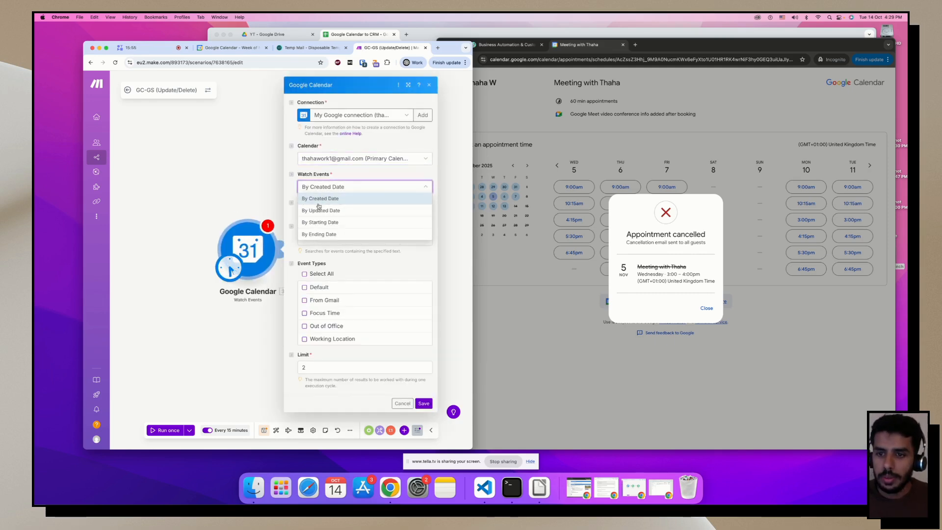
left_click(319, 212)
left_click(311, 213)
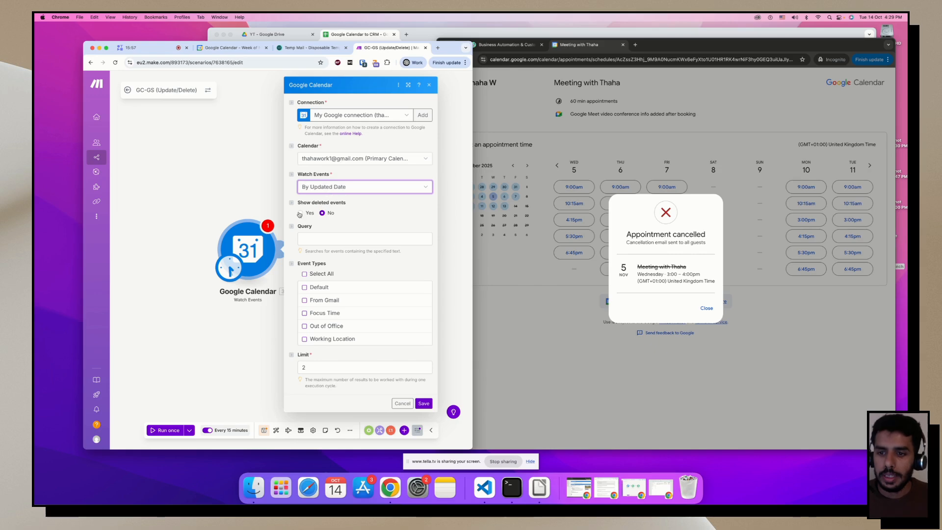
left_click(305, 274)
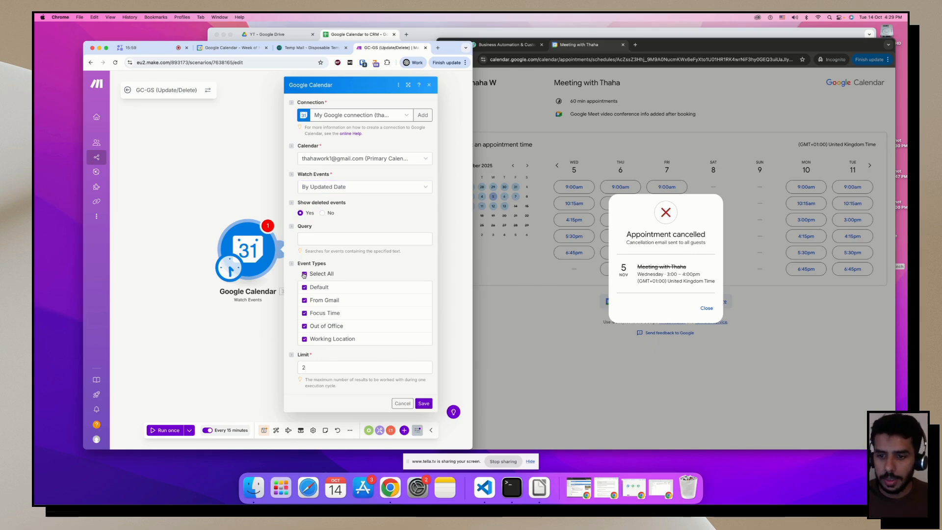
left_click(363, 367)
key("BackSpace")
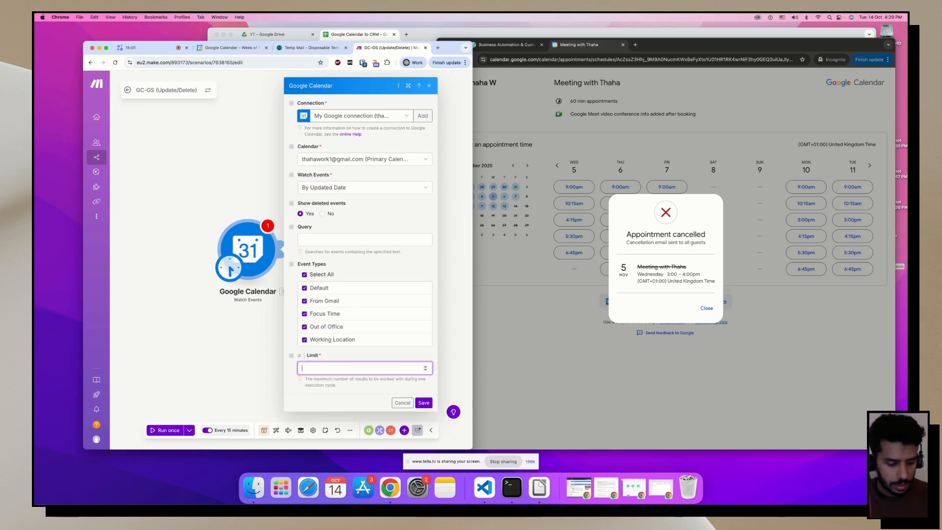
left_click(423, 402)
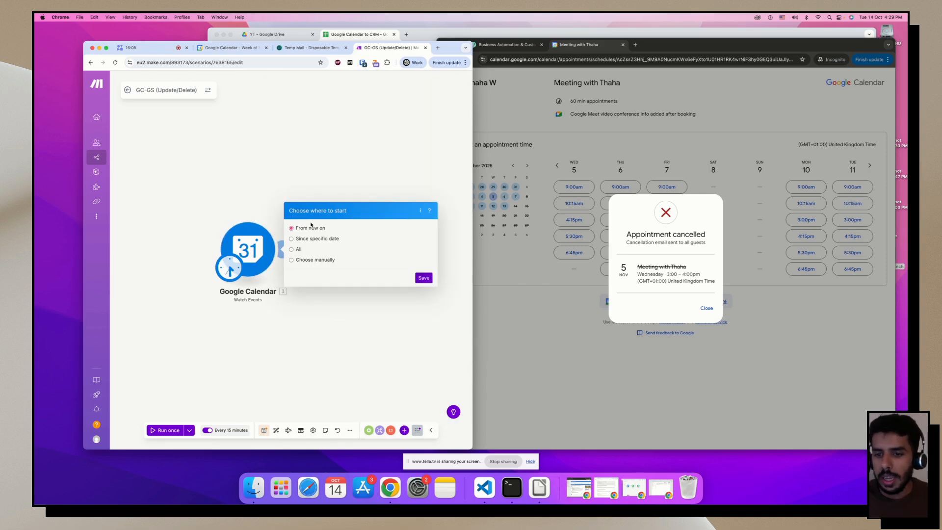
left_click(423, 278)
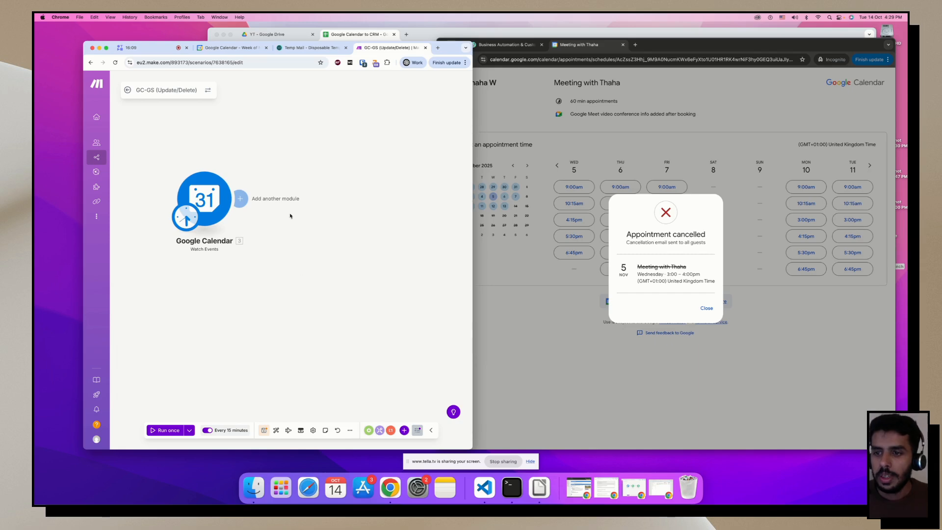
Dismiss the appointment-cancelled message on the booking page.
left_click(690, 312)
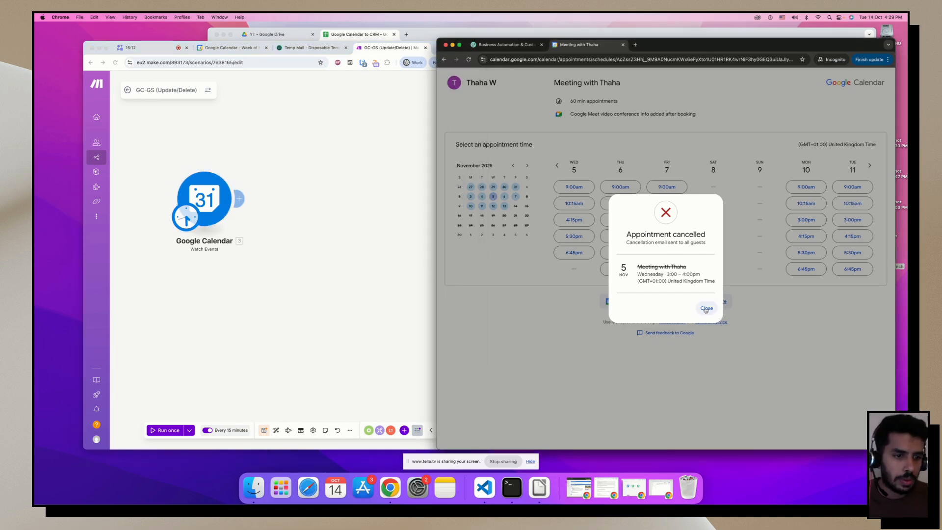
left_click(707, 308)
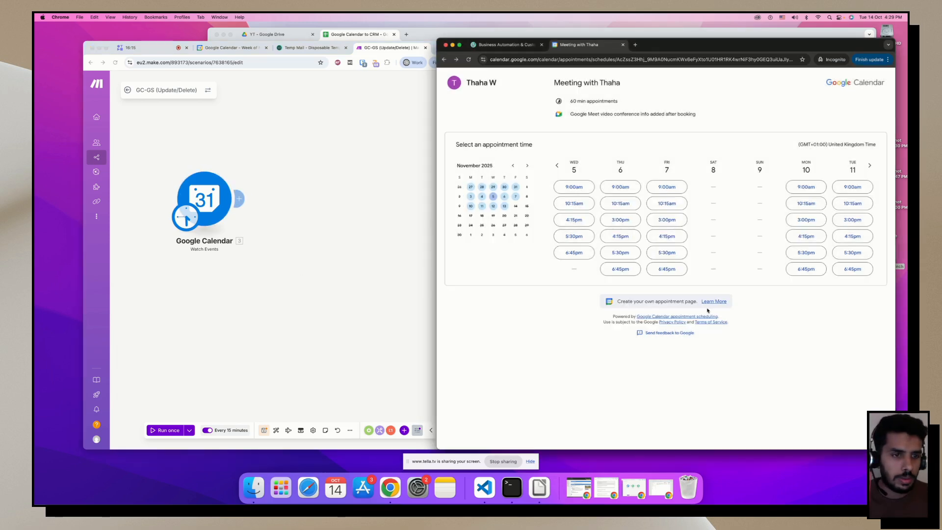
left_click(274, 110)
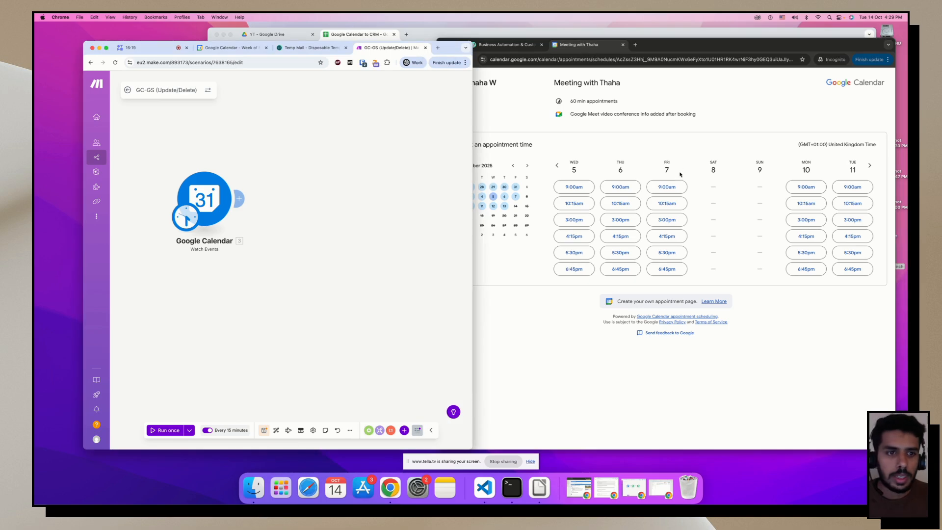
left_click(675, 145)
Book Thursday 9:00 as guest 'test' with the temporary email and reason 'Discuss about marketing'.
left_click(620, 187)
type("test")
key("Tab")
type("test")
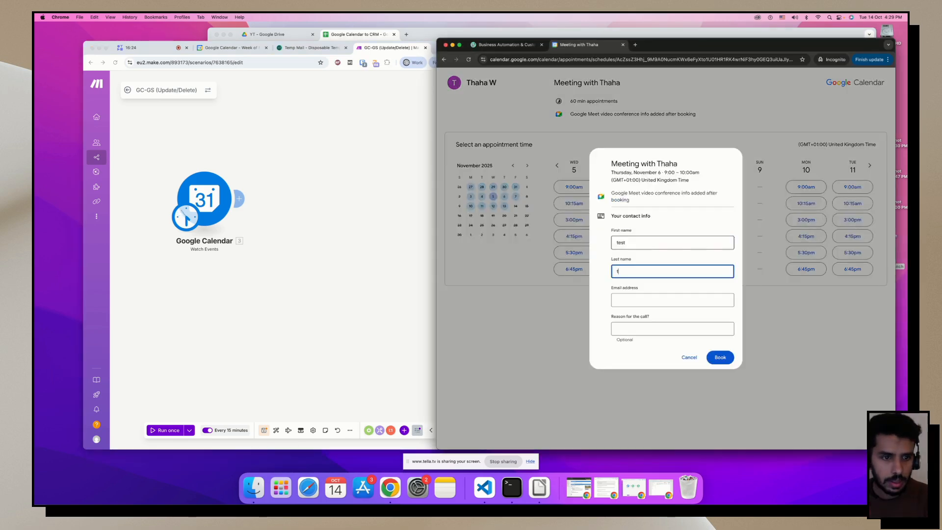
left_click(310, 47)
left_click(345, 141)
key("super+c")
left_click(629, 300)
key("super+v")
left_click(637, 327)
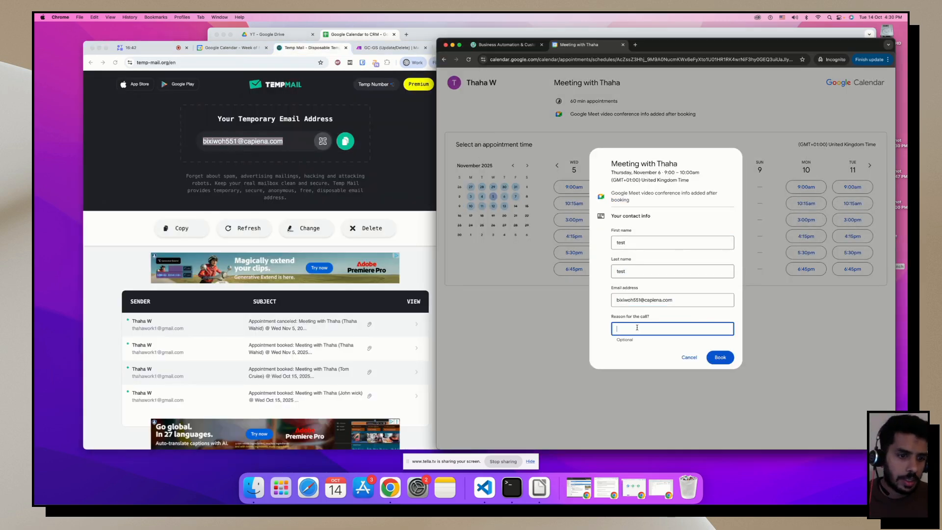
type("Discuss a")
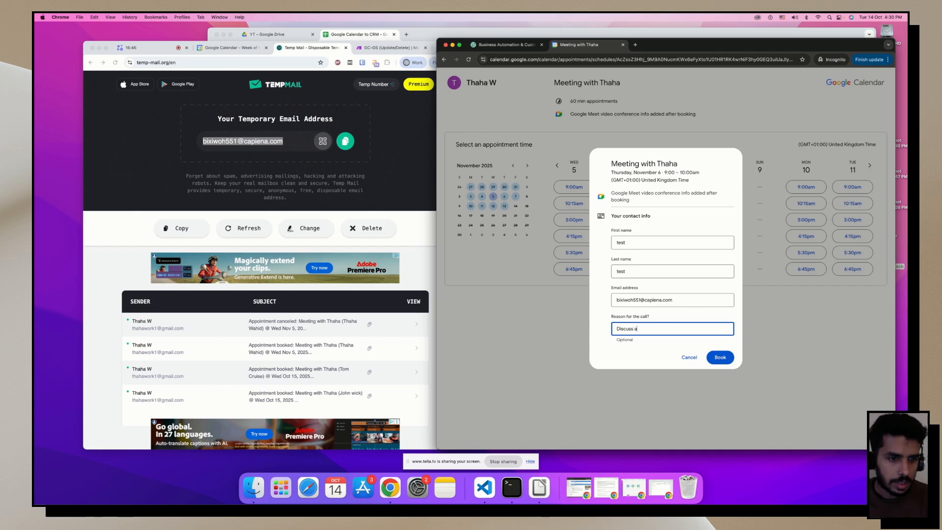
type("bout marketin")
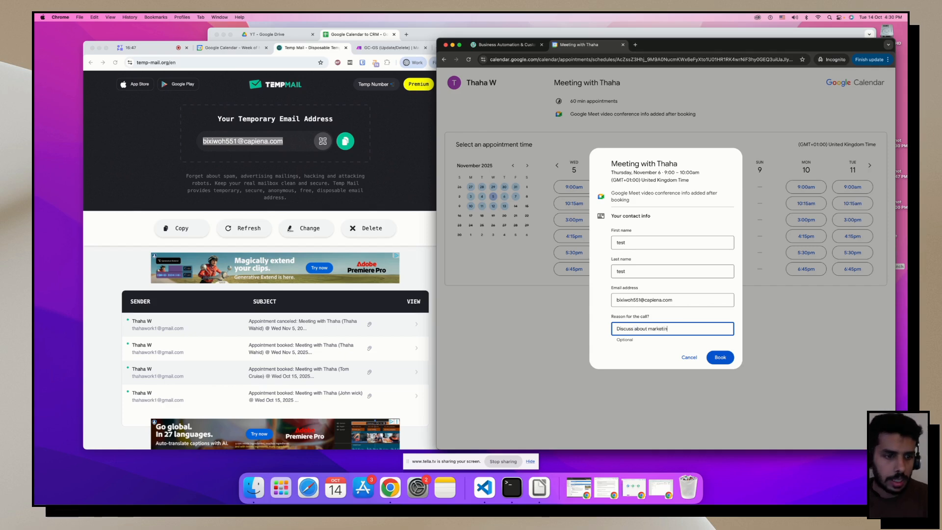
type("g")
left_click(721, 358)
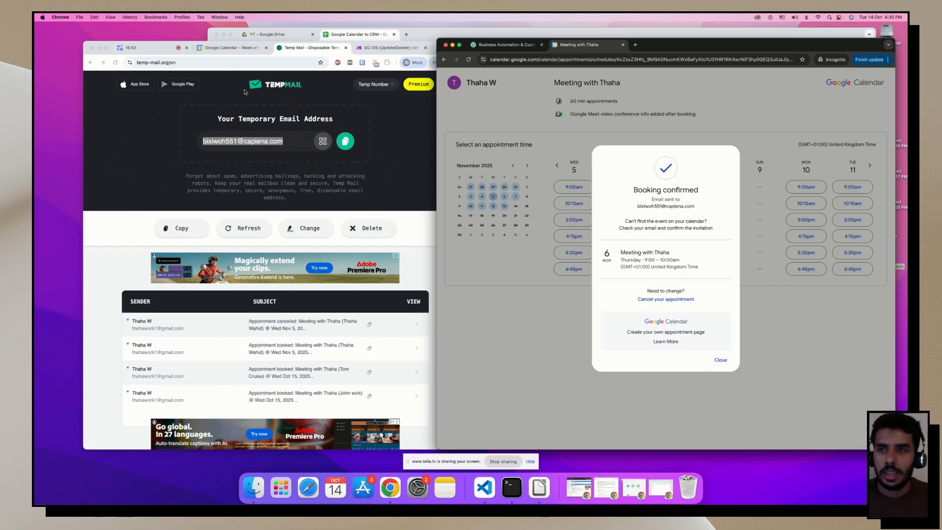
left_click(294, 49)
left_click(390, 47)
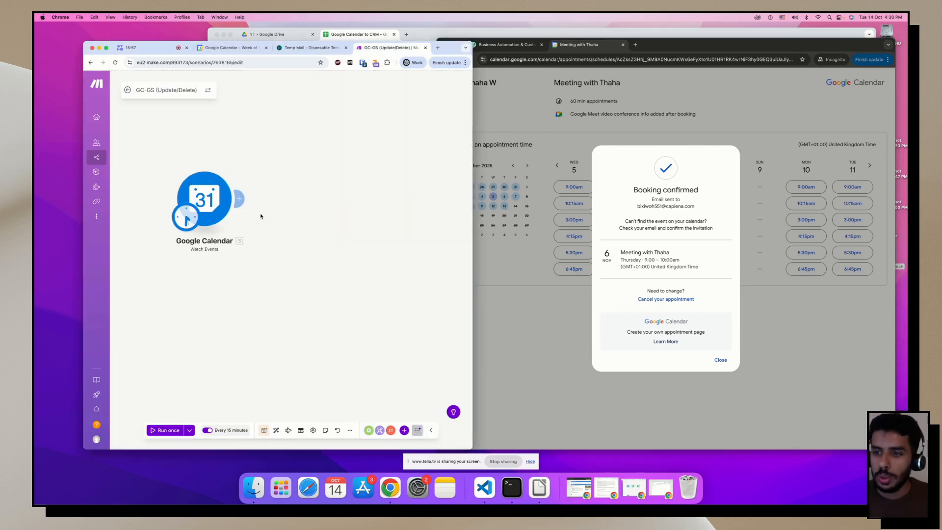
Run the scenario once to capture the 6 November booking, then add a module after the trigger.
left_click(172, 431)
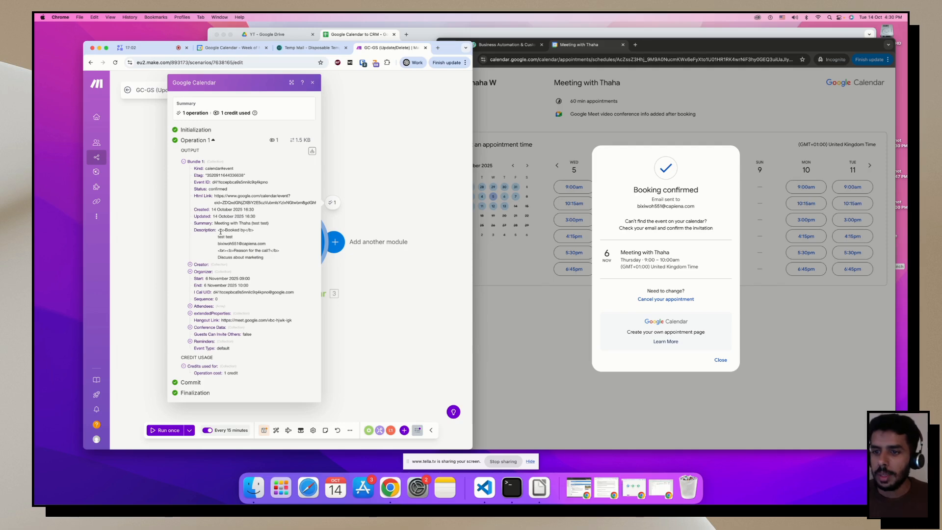
left_click_drag(194, 209, 255, 217)
left_click(419, 185)
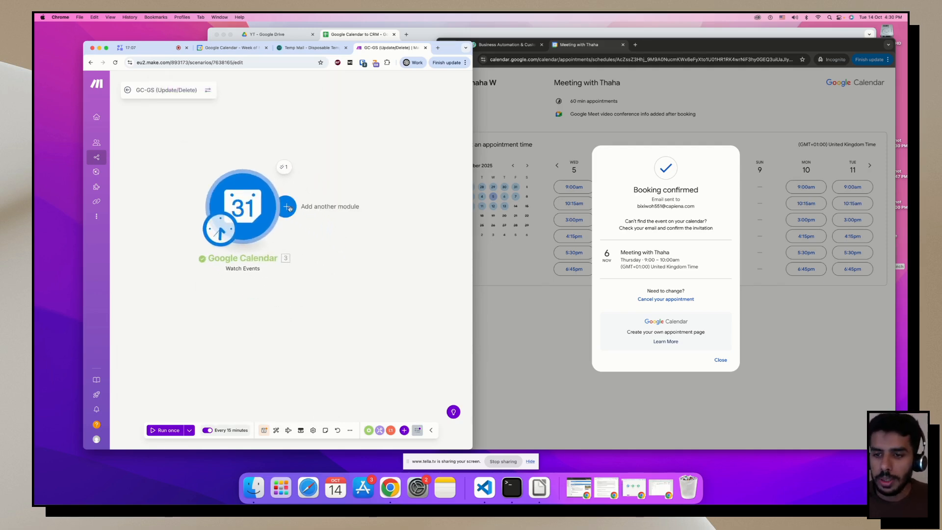
left_click(288, 208)
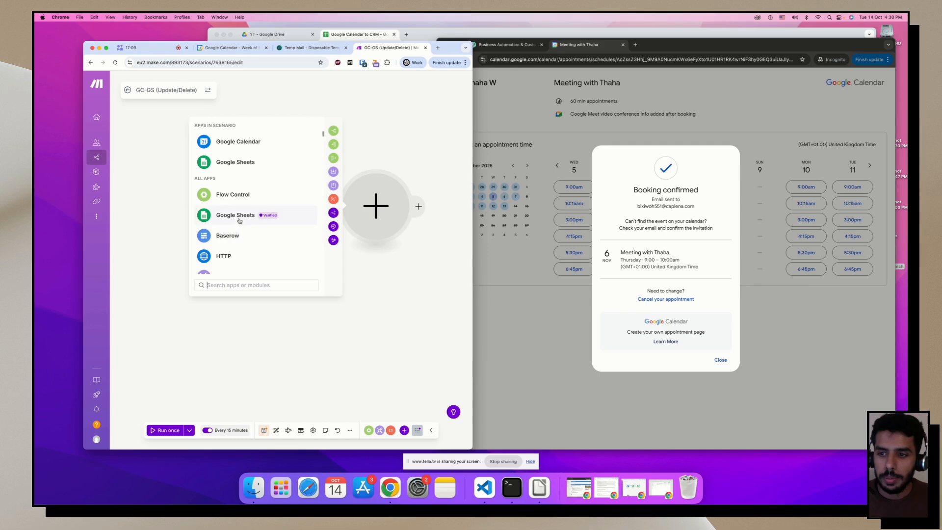
Add Google Sheets Search Rows on the Meetings sheet of 'Google Calendar to CRM'.
left_click(239, 215)
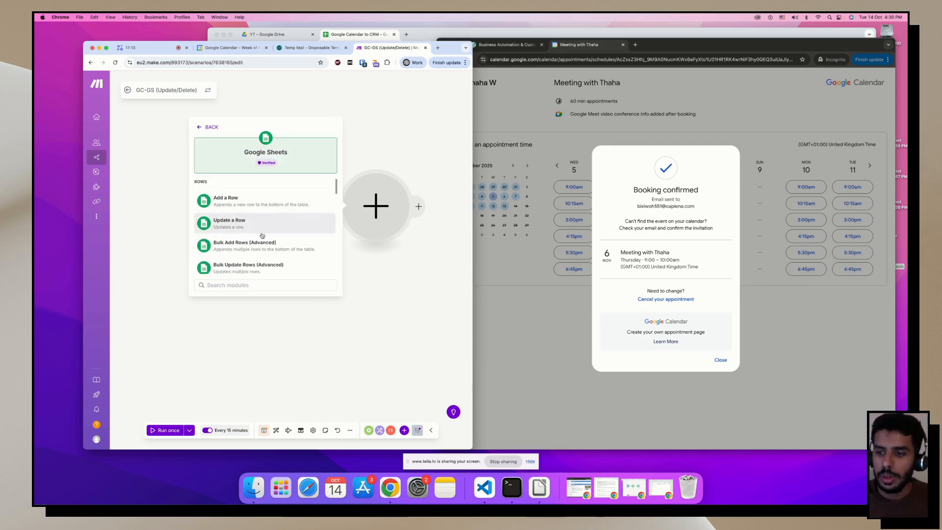
scroll(262, 236, "down", 3)
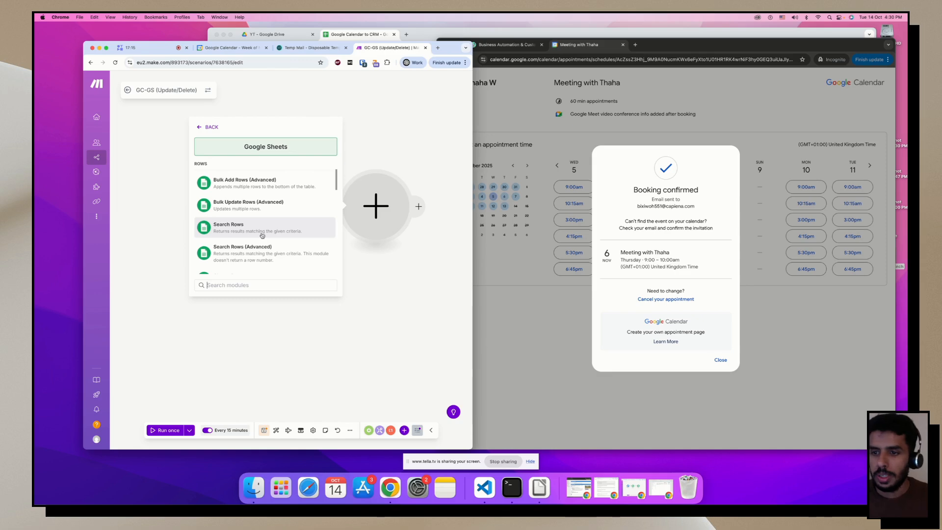
left_click(262, 232)
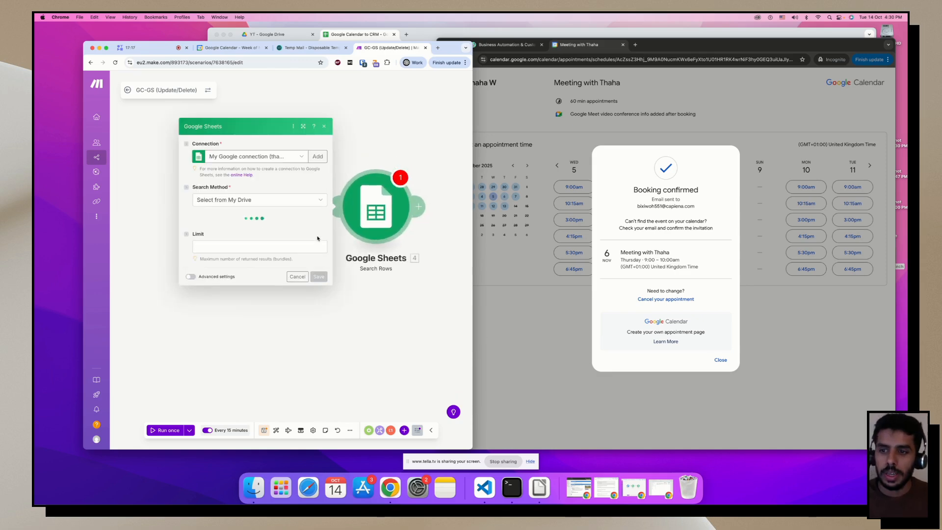
left_click(226, 223)
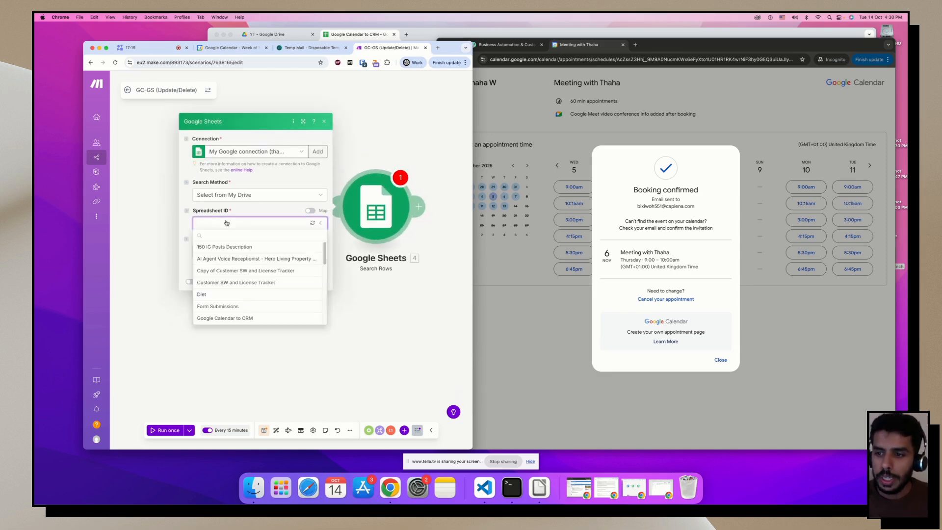
scroll(233, 254, "down", 2)
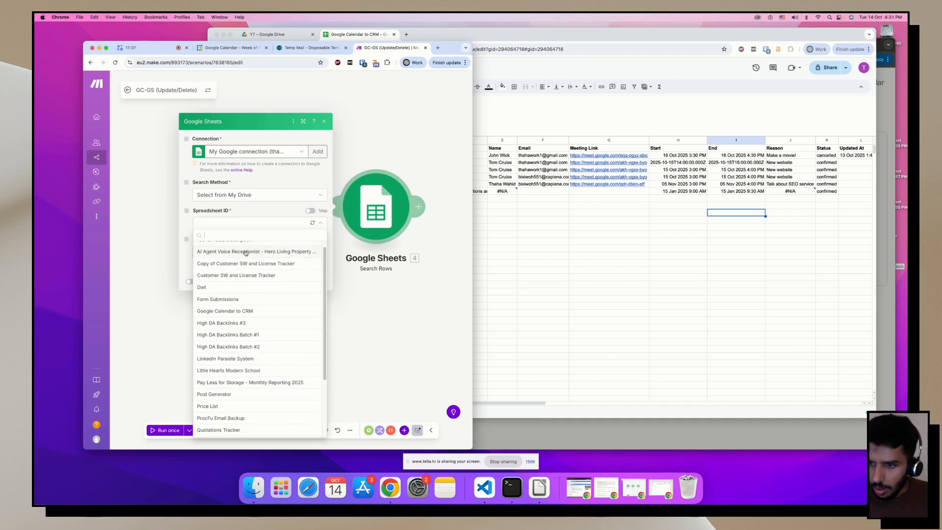
scroll(246, 255, "up", 2)
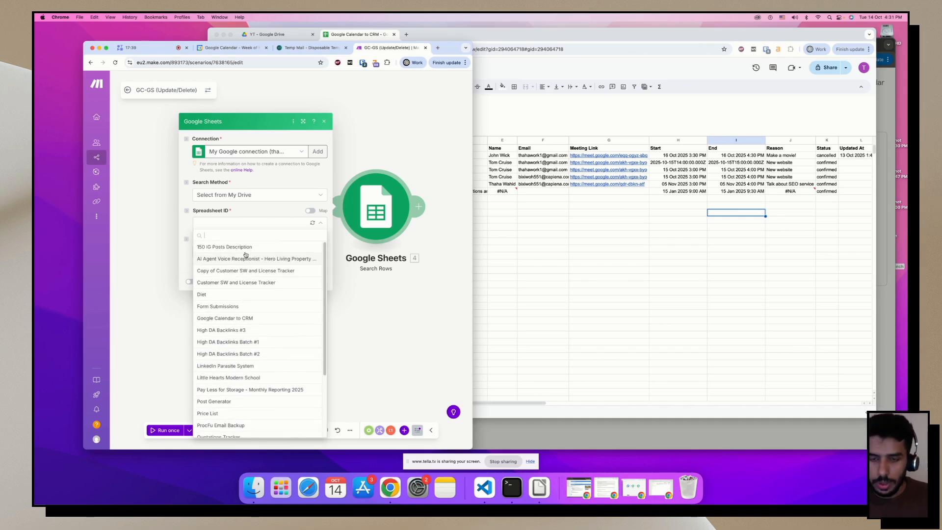
type("CRm")
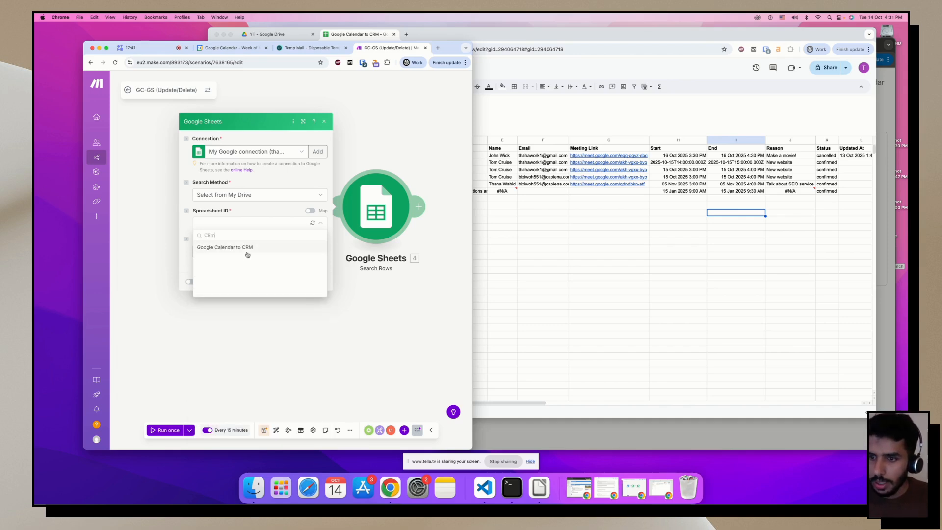
left_click(248, 248)
left_click(214, 237)
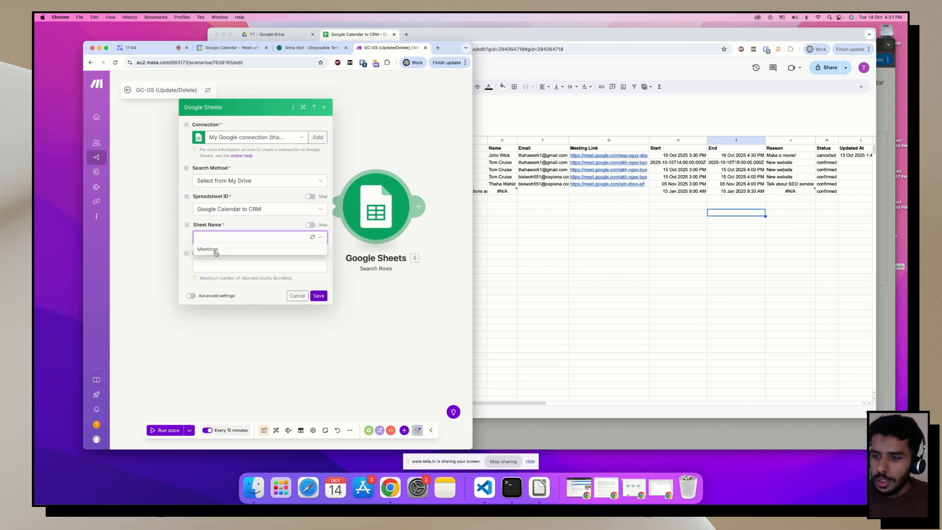
left_click(214, 266)
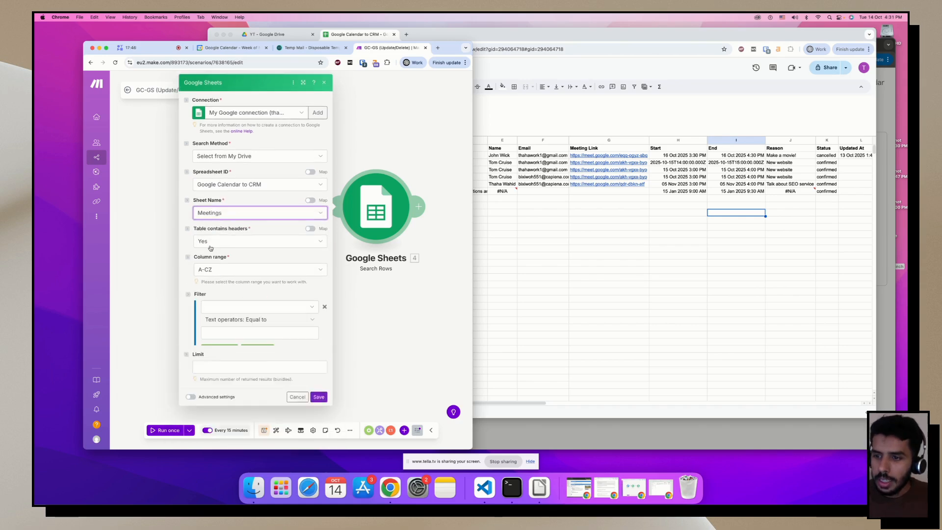
Filter on ID (B) equal to 3. Event ID, set Limit to 1, and save.
scroll(227, 267, "down", 2)
left_click(227, 266)
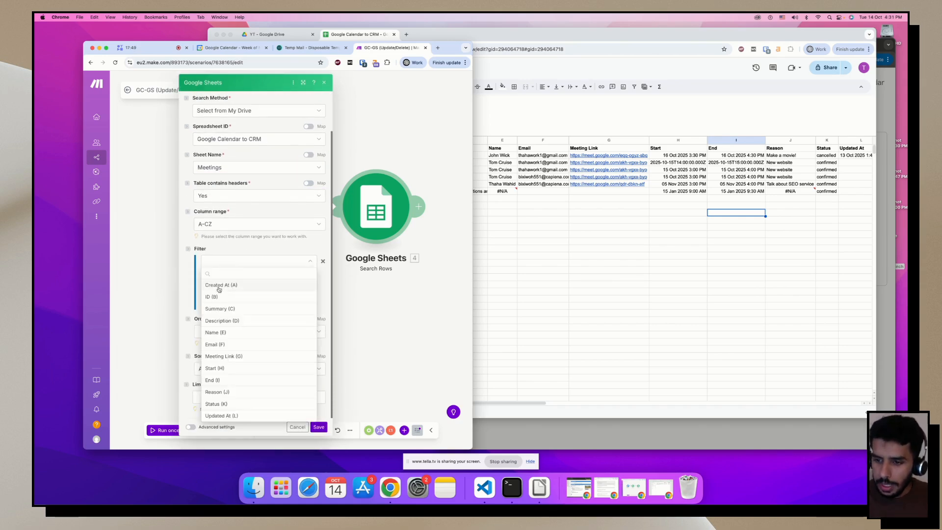
left_click(216, 301)
left_click(223, 287)
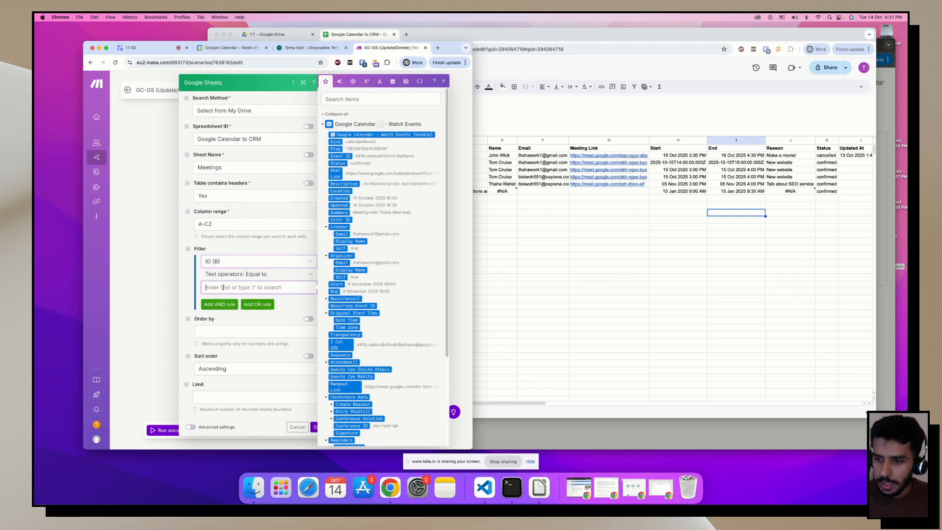
left_click(348, 156)
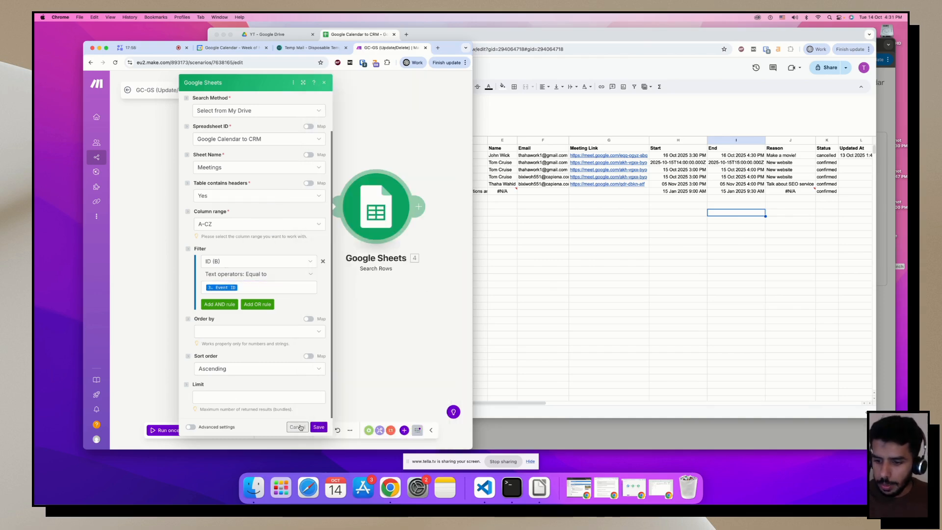
left_click(244, 395)
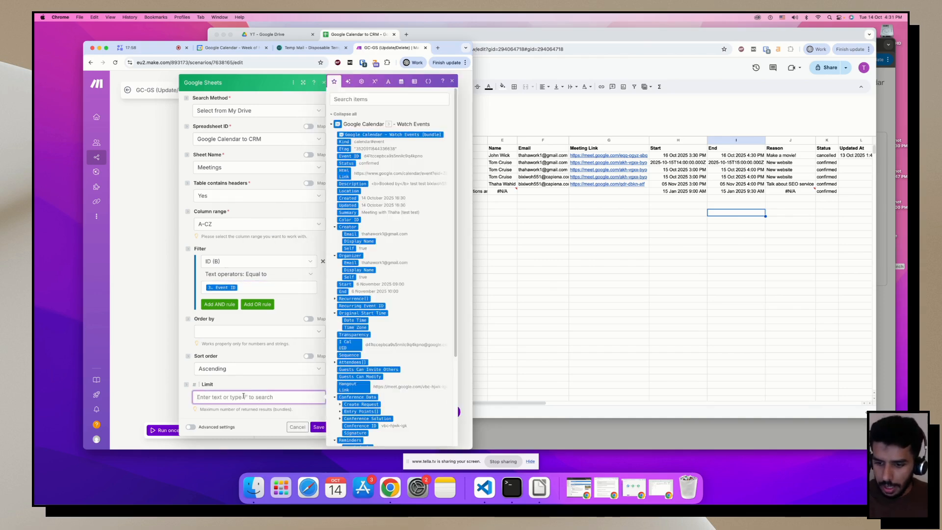
type("1")
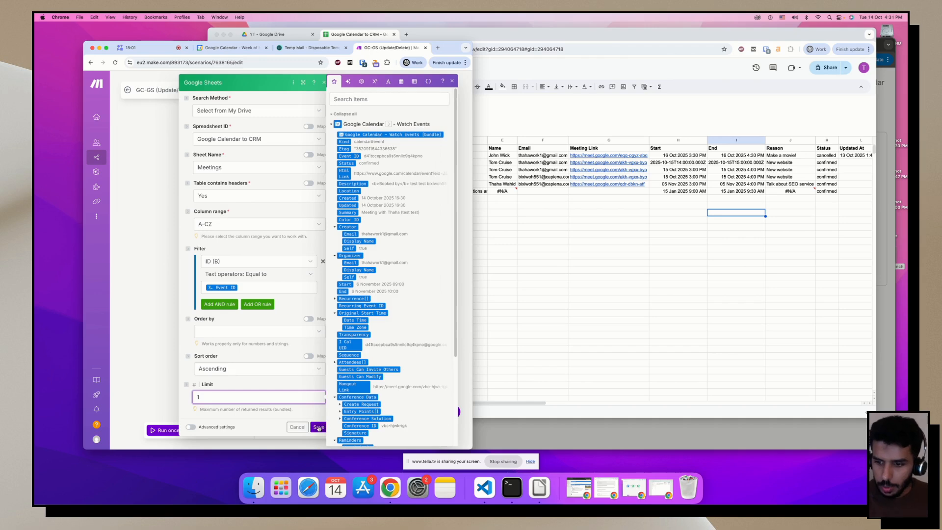
left_click(318, 428)
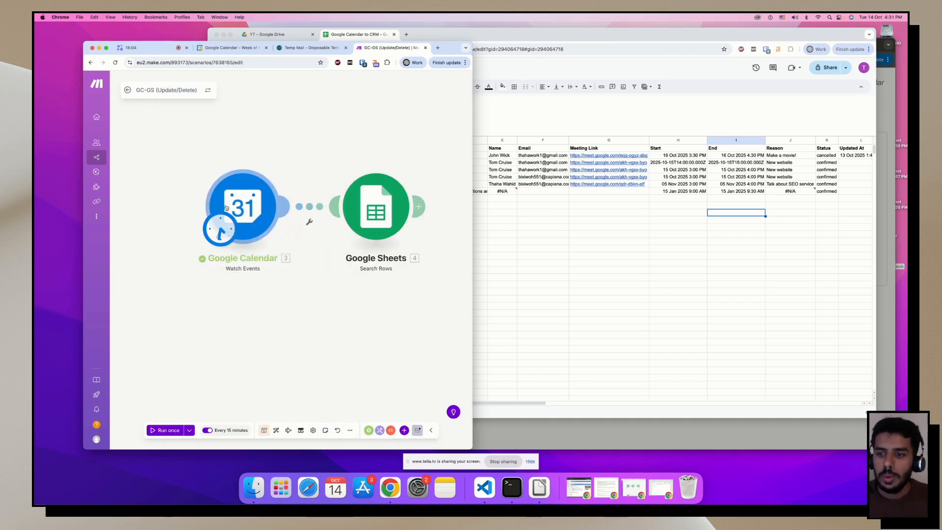
Spread the modules apart and add a filter labelled 'Filter out new items' on their link.
left_click_drag(227, 208, 165, 207)
left_click_drag(381, 216, 403, 216)
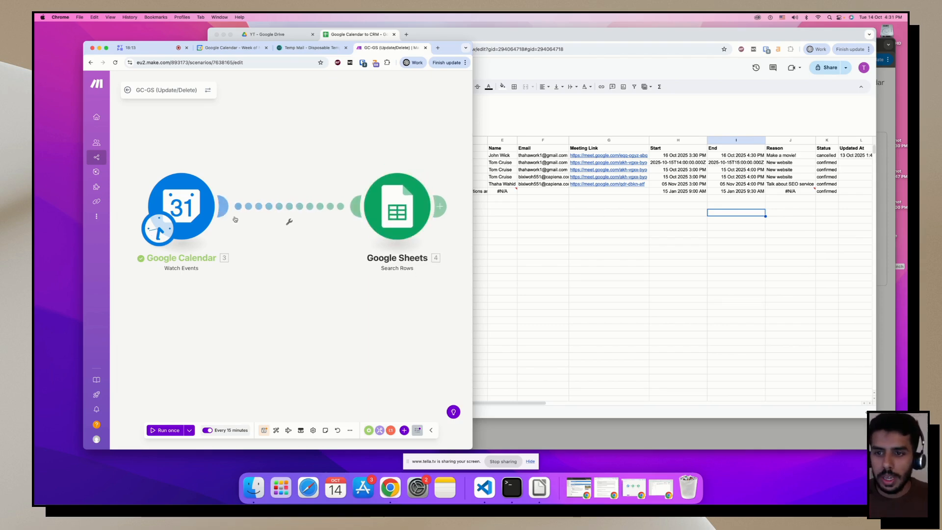
left_click(283, 211)
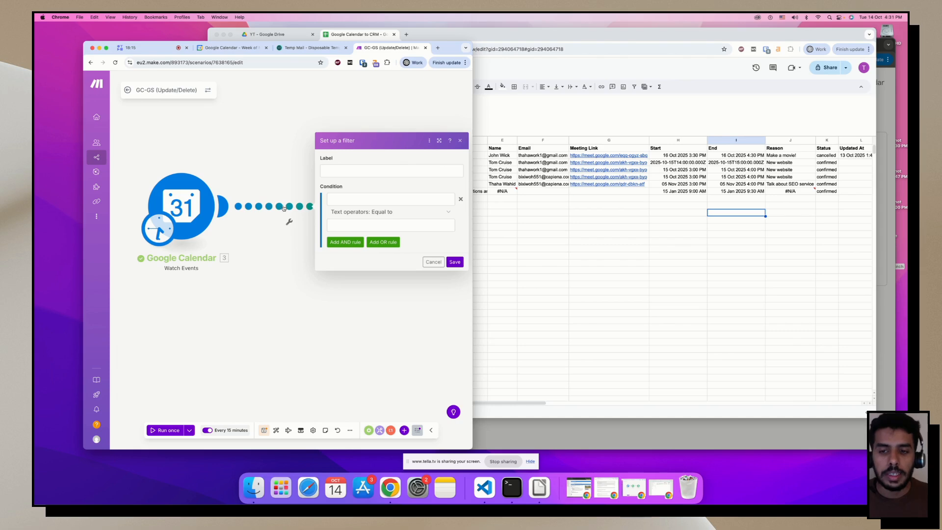
left_click(335, 173)
type("Filter out c")
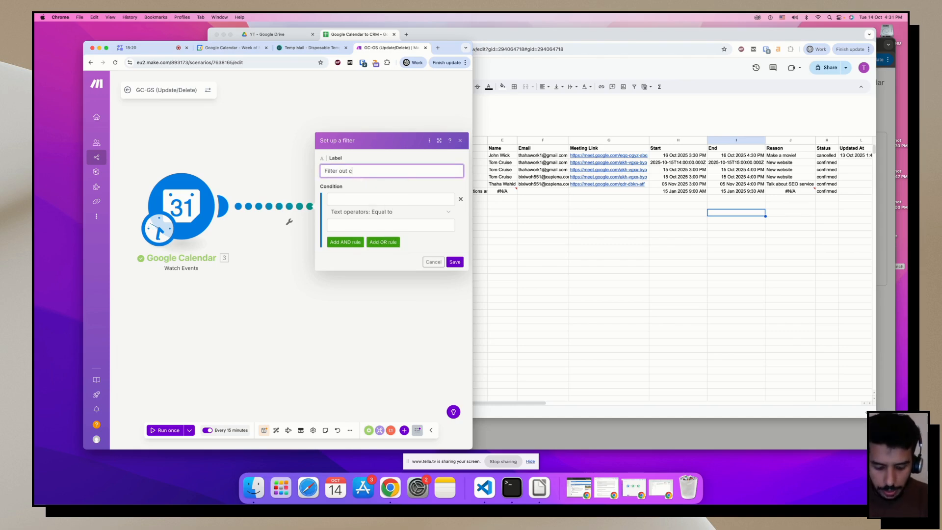
key("BackSpace")
key("BackSpace")
key("BackSpace")
key("BackSpace")
key("BackSpace")
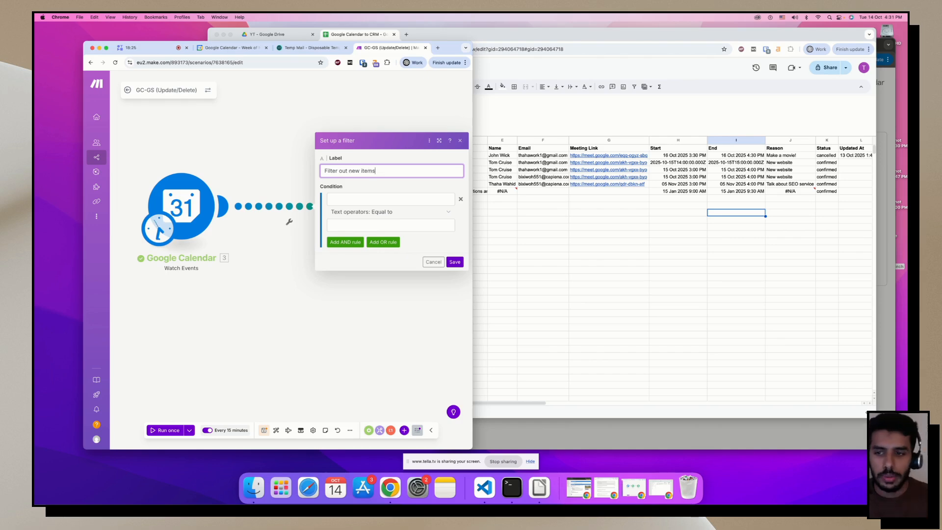
Set the filter condition to 3. Created Not equal to 3. Updated and save it.
left_click(342, 200)
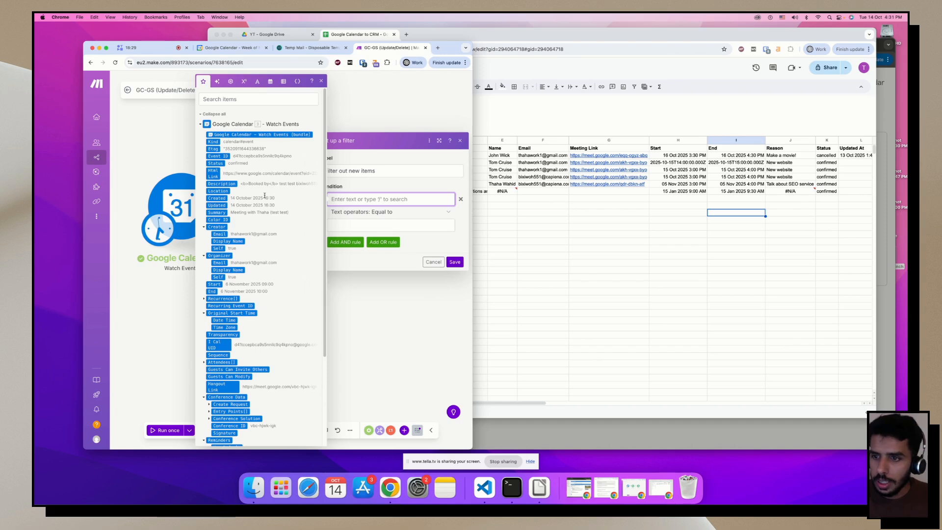
left_click(217, 198)
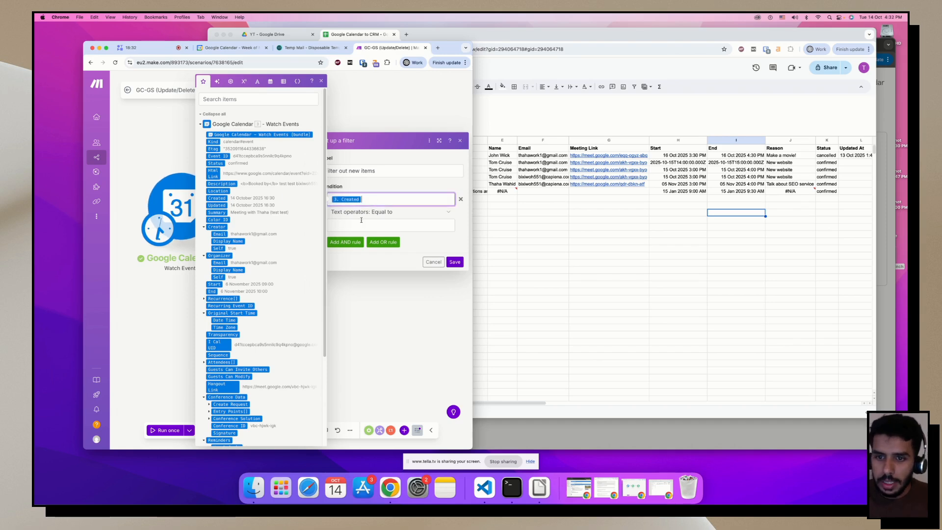
left_click(373, 212)
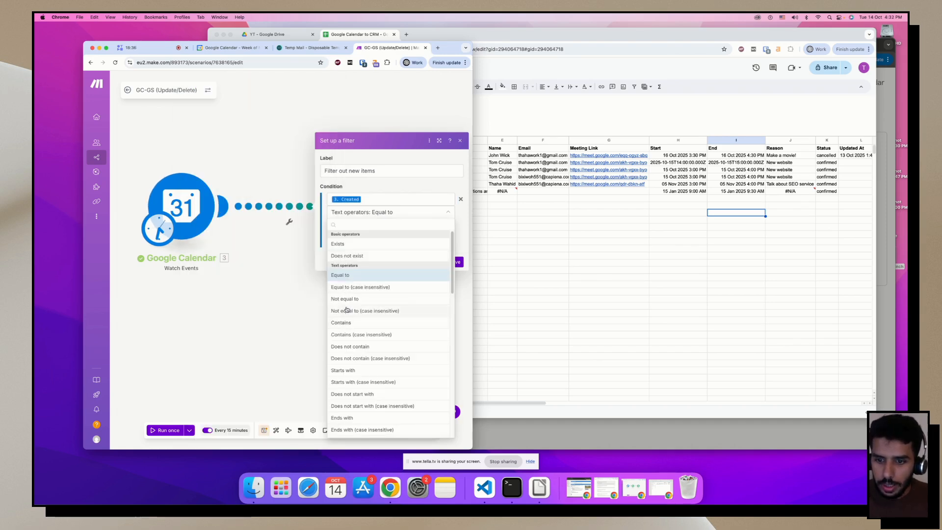
left_click(348, 300)
left_click(349, 226)
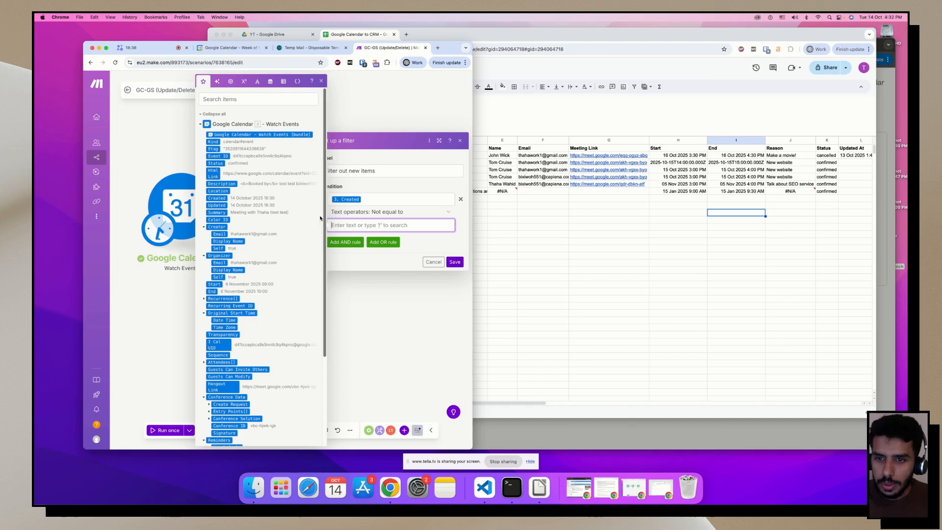
left_click(216, 205)
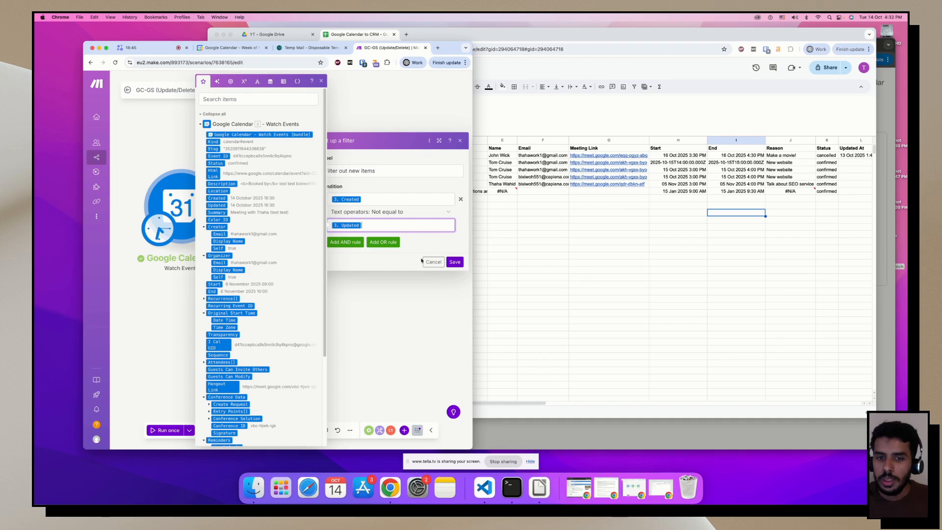
left_click(454, 262)
left_click_drag(397, 220, 360, 219)
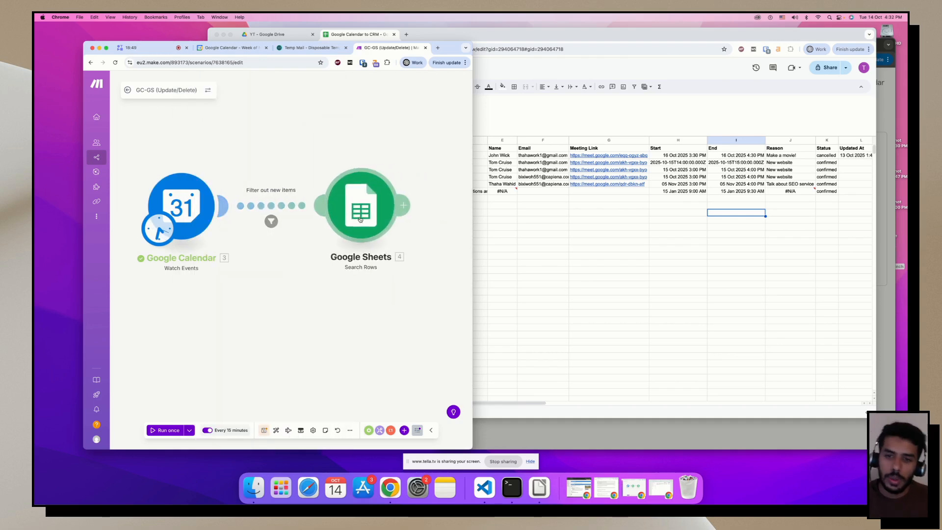
Tidy the modules, cancel and confirm the 6 November 9:00 booking, then run the scenario once.
left_click_drag(182, 211, 207, 209)
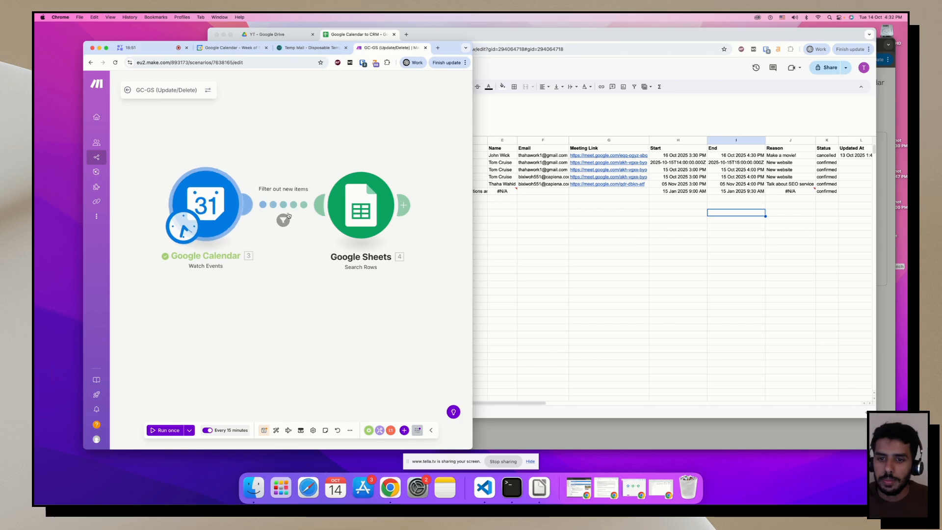
left_click_drag(380, 210, 370, 210)
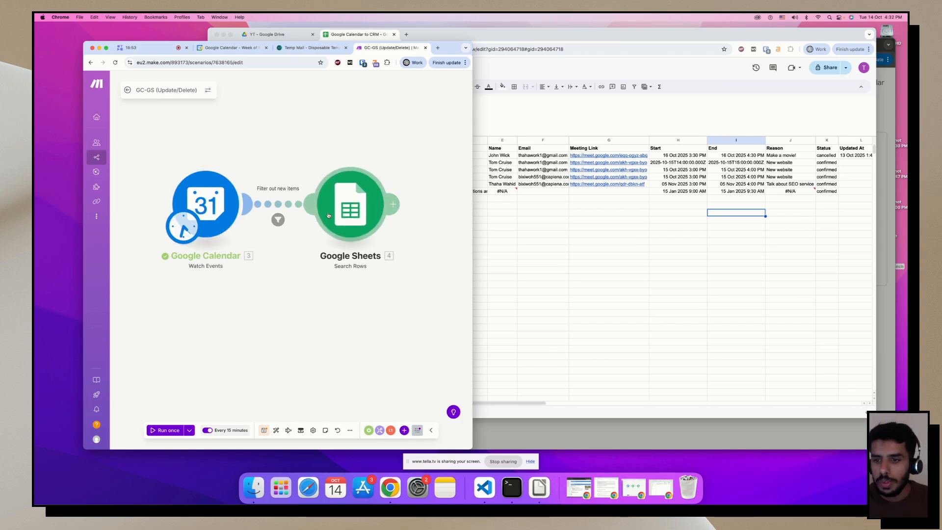
left_click(887, 104)
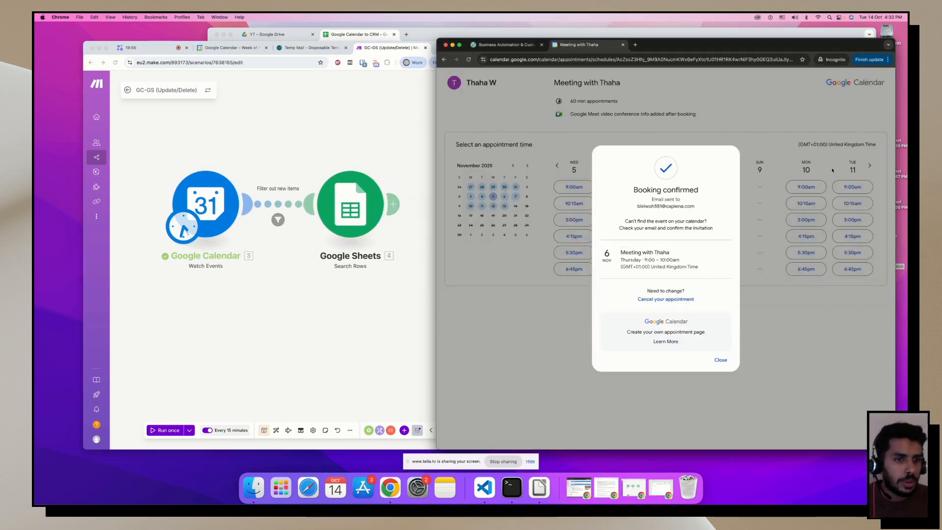
left_click(686, 300)
left_click(697, 277)
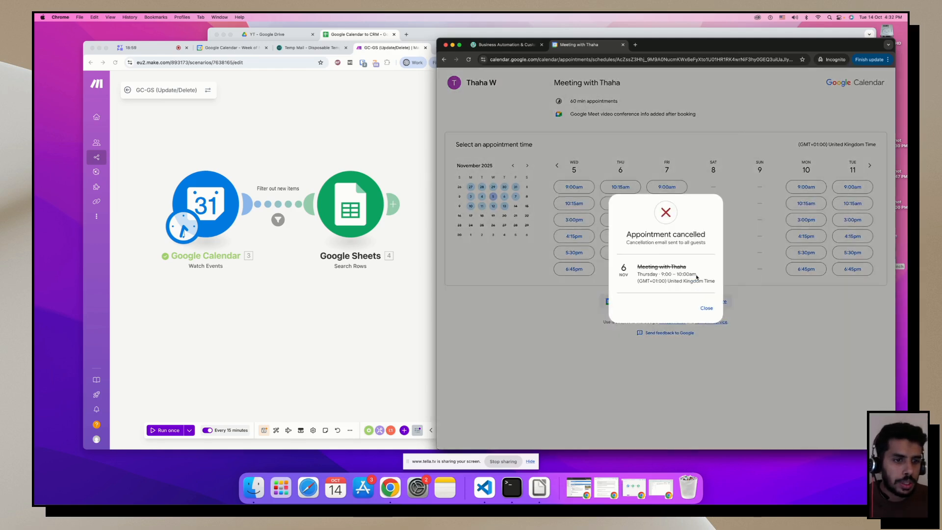
left_click(357, 294)
left_click(154, 428)
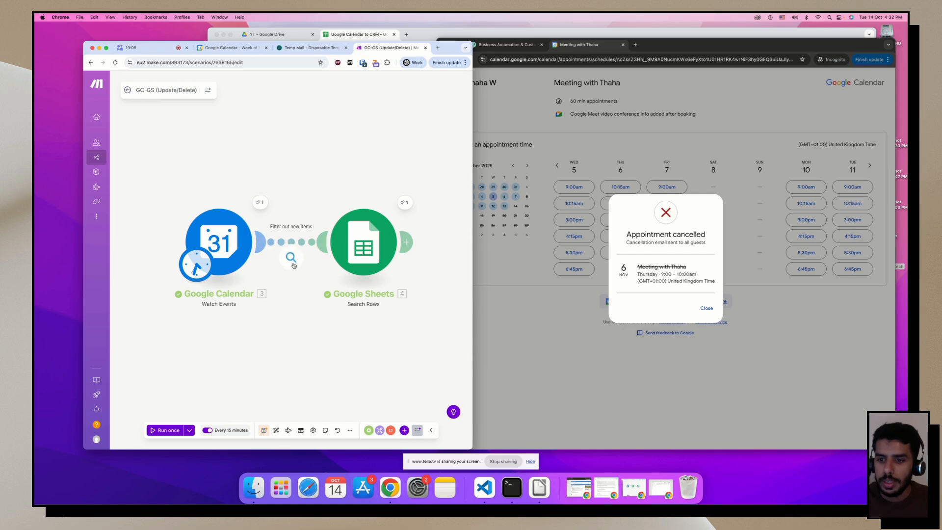
left_click(291, 257)
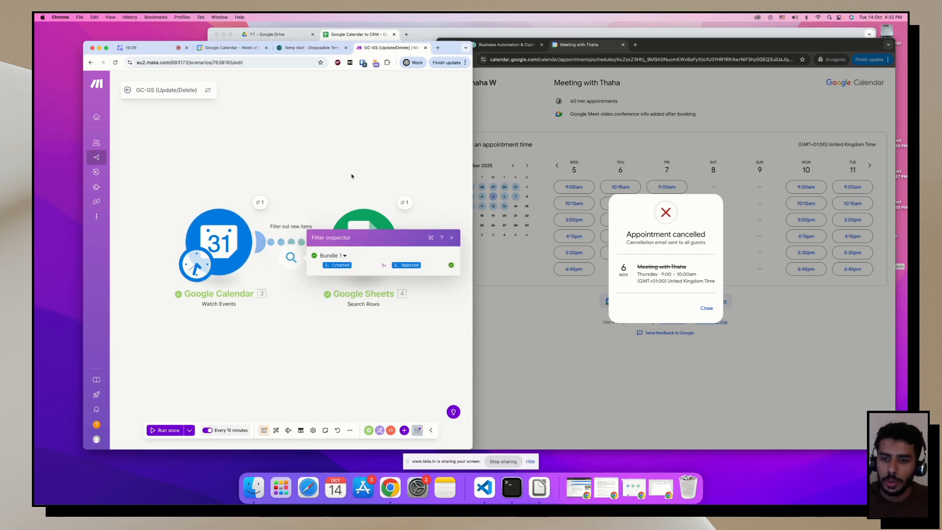
left_click(260, 203)
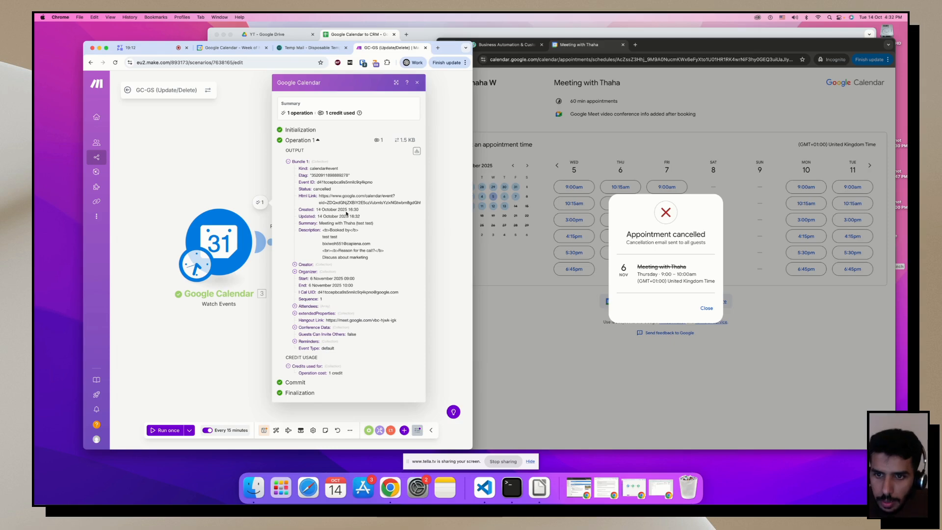
left_click_drag(348, 210, 370, 218)
left_click(438, 238)
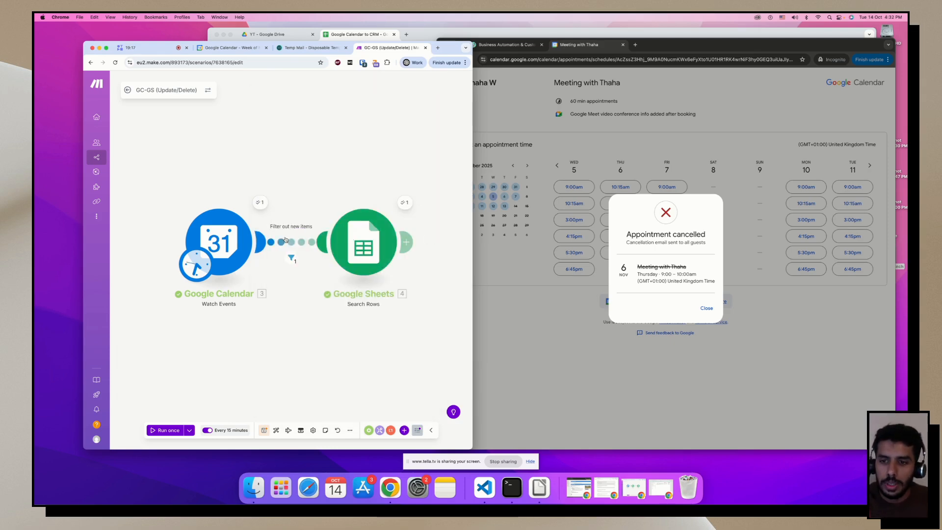
left_click(365, 252)
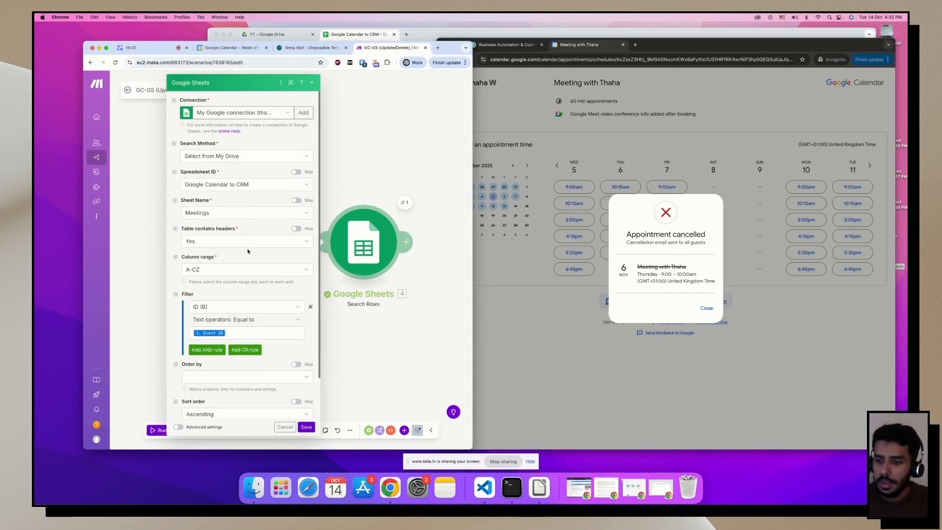
left_click(410, 333)
left_click(405, 202)
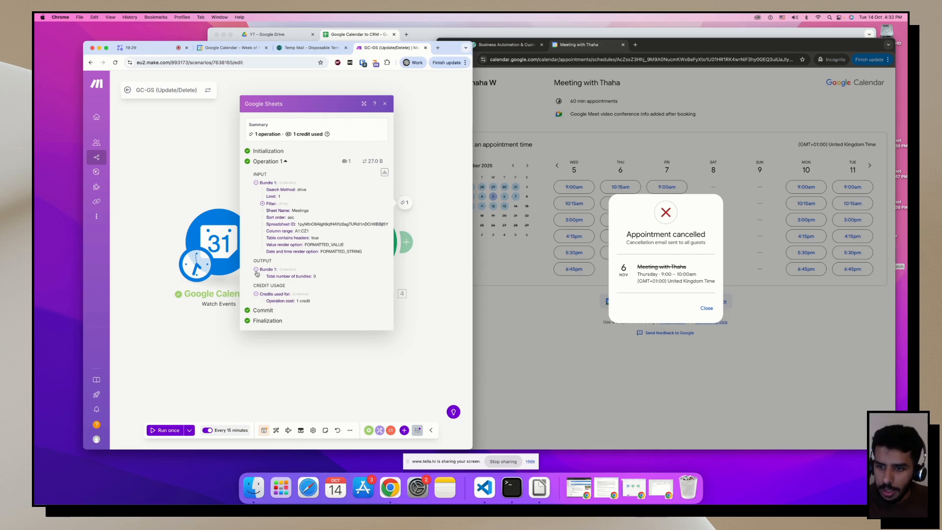
double_click(329, 225)
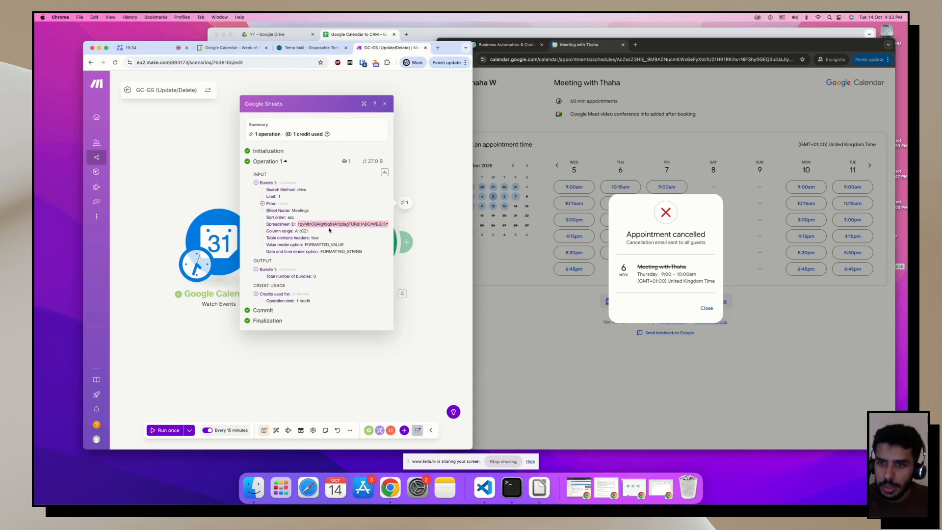
left_click(327, 353)
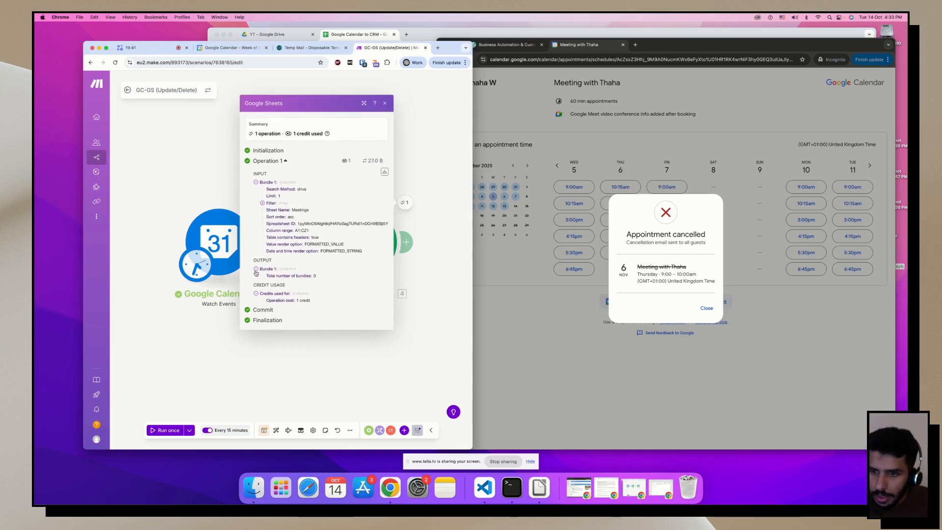
left_click(432, 275)
left_click_drag(473, 256, 644, 256)
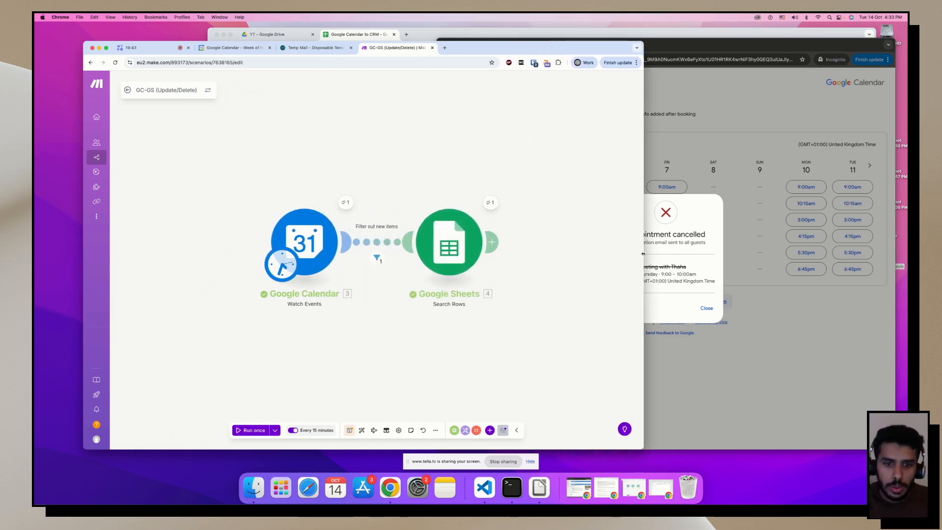
Add a Google Sheets Update a Row module after Search Rows.
left_click(494, 242)
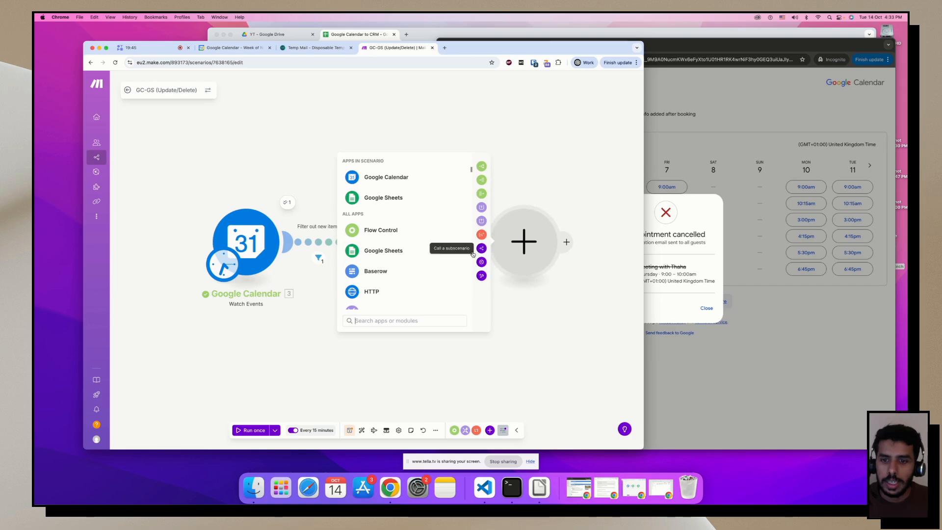
key("Escape")
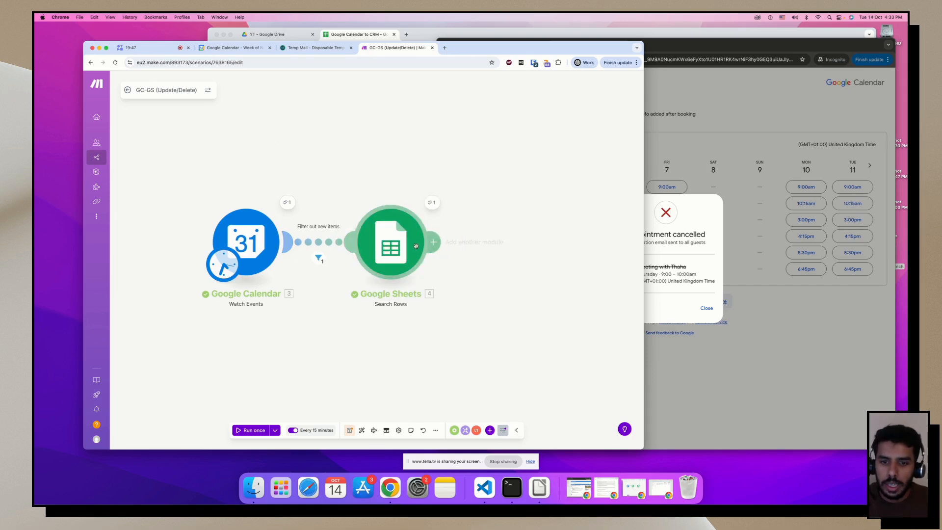
left_click(433, 242)
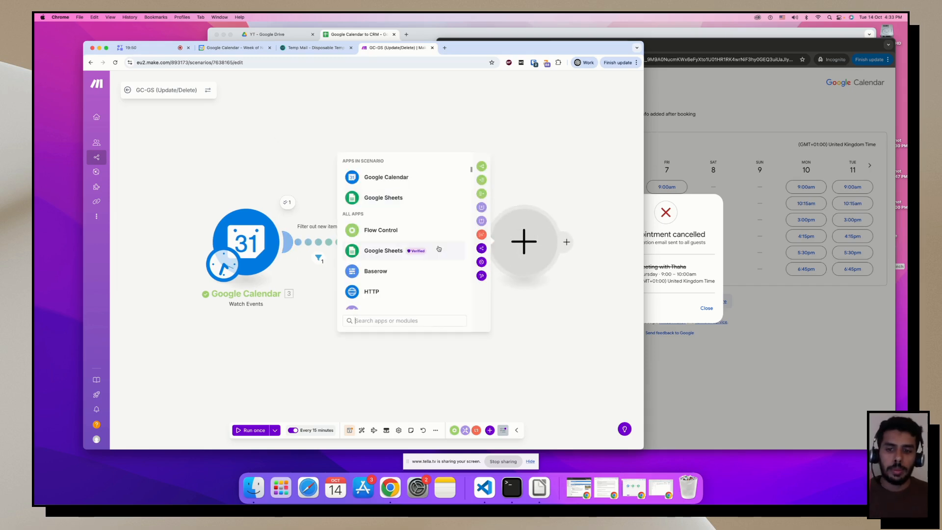
left_click(388, 256)
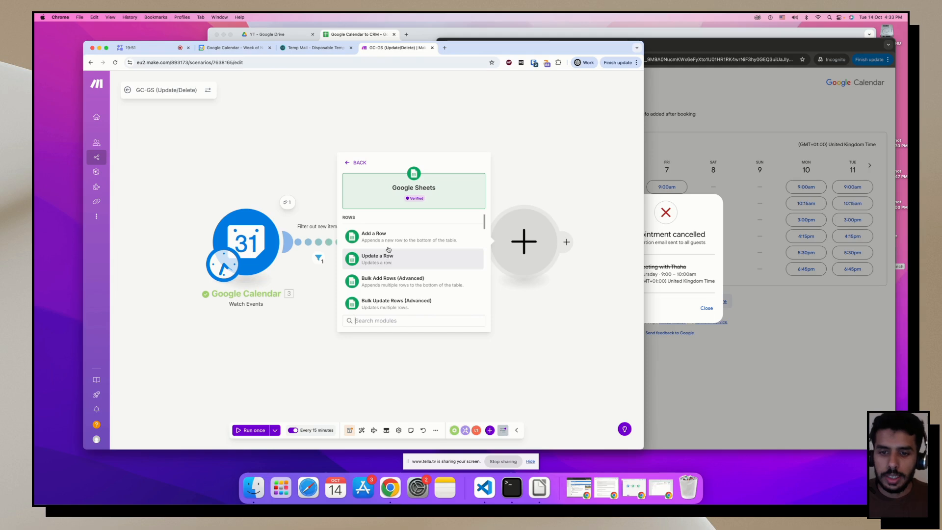
left_click(383, 260)
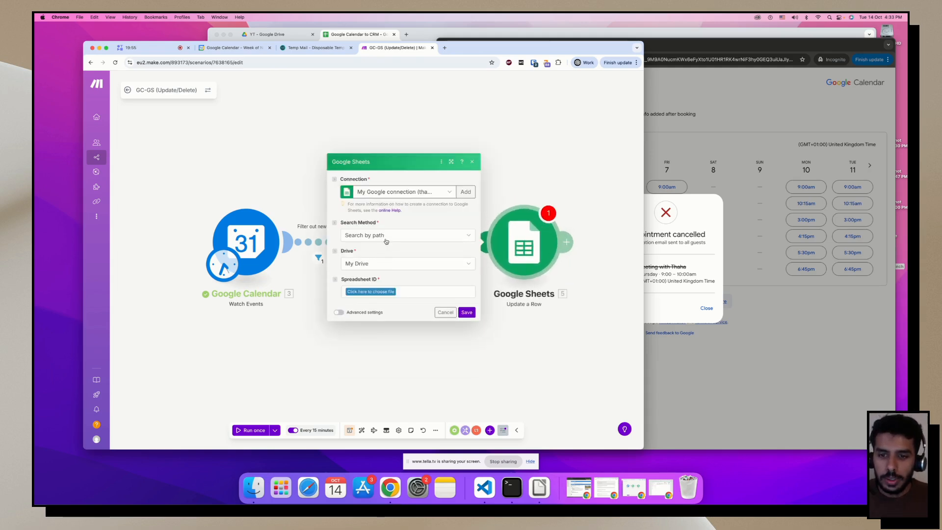
Pick YT / 'Google Calendar to CRM' by path and choose the Meetings sheet.
left_click(386, 239)
left_click(390, 227)
left_click(372, 292)
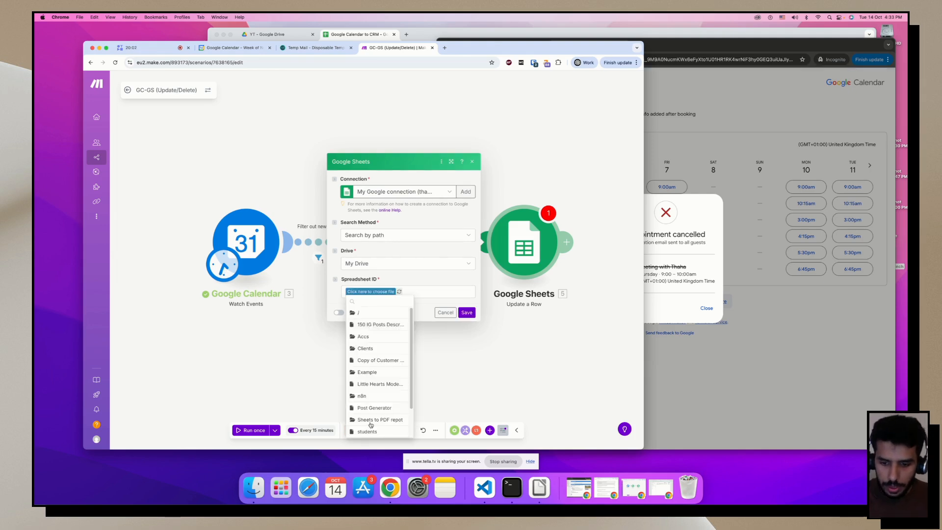
left_click(372, 426)
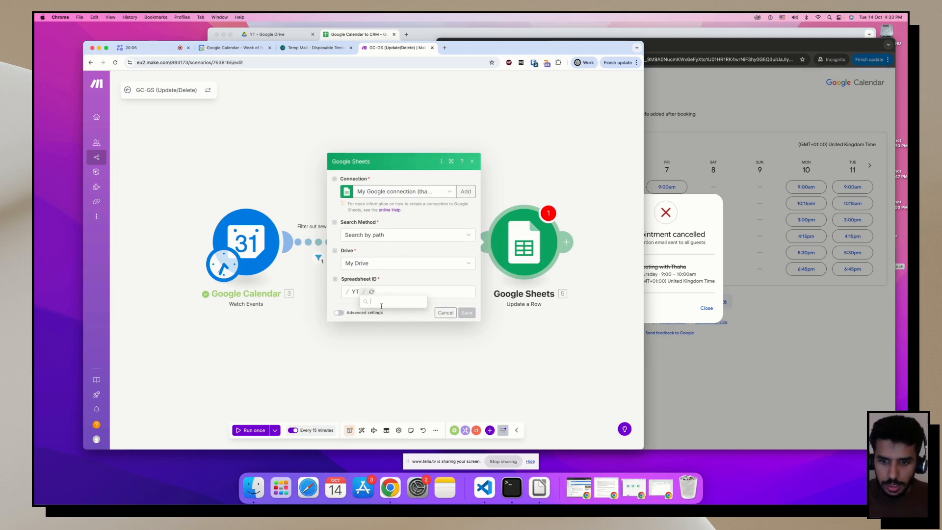
left_click(388, 301)
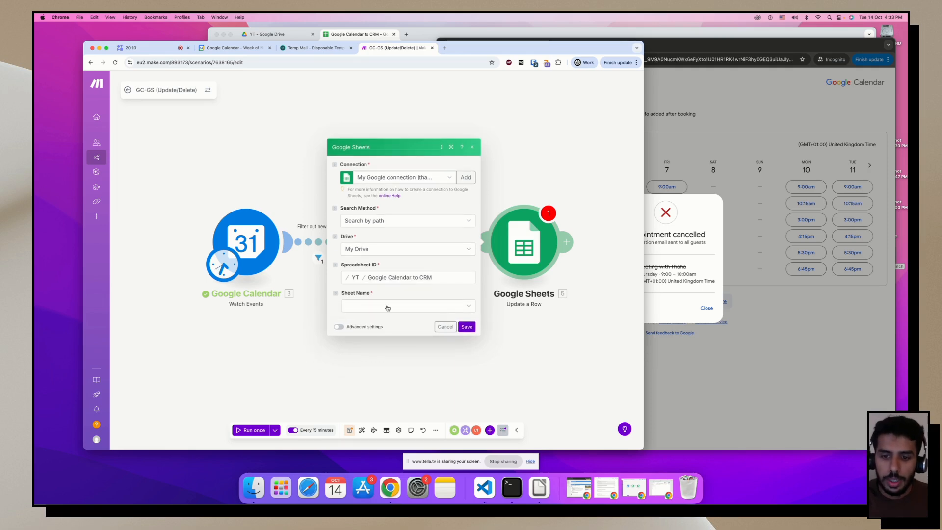
left_click(387, 304)
left_click(365, 317)
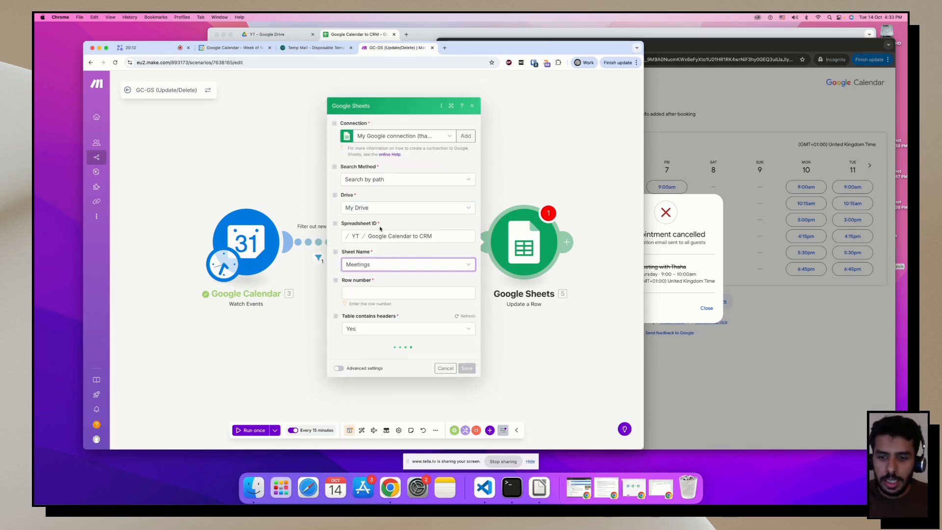
Map the found row's Row number as the row to update.
left_click(350, 293)
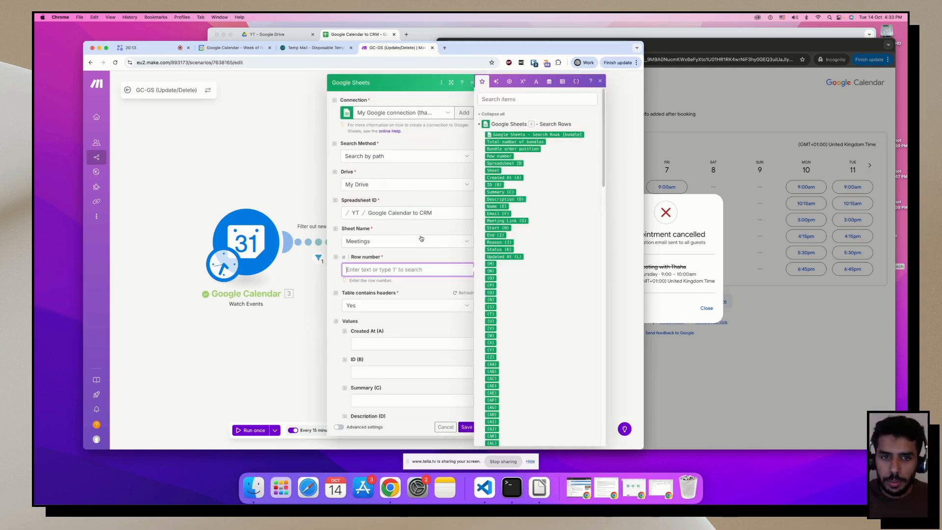
left_click(499, 156)
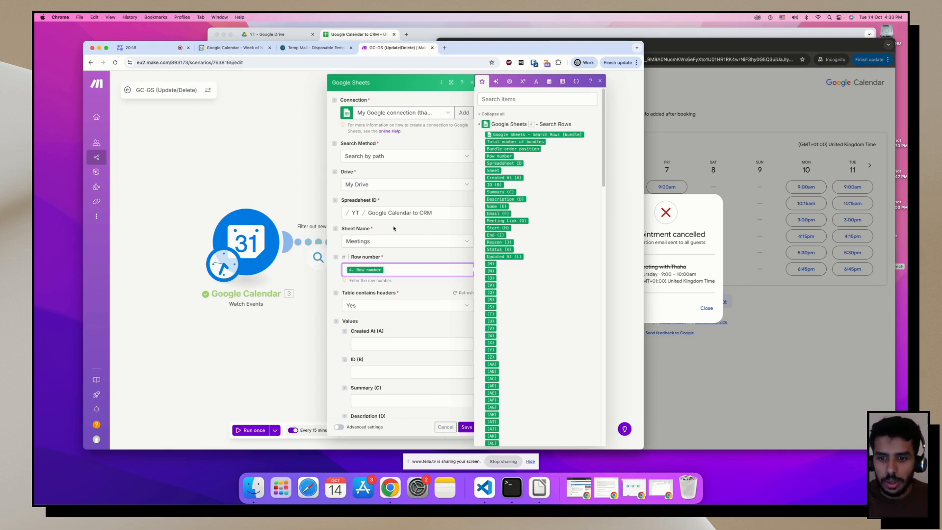
scroll(337, 235, "down", 3)
left_click(336, 222)
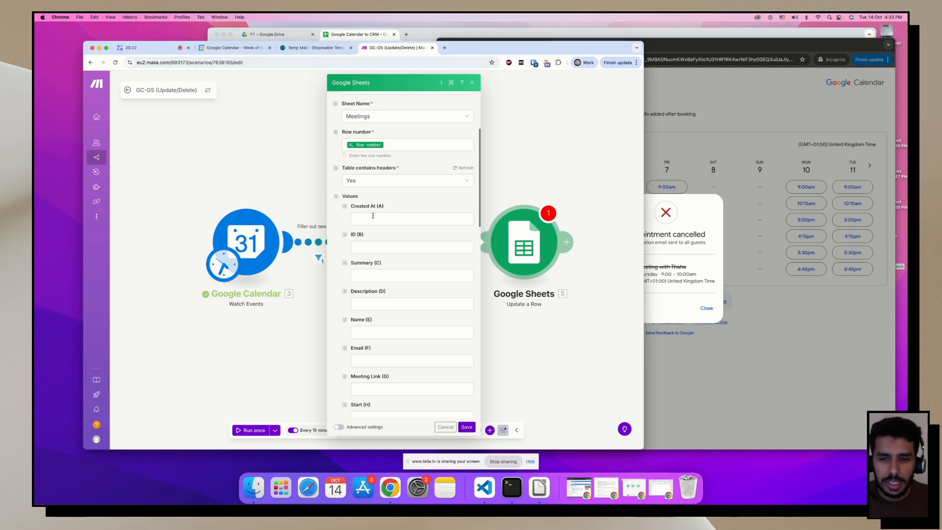
scroll(373, 220, "down", 2)
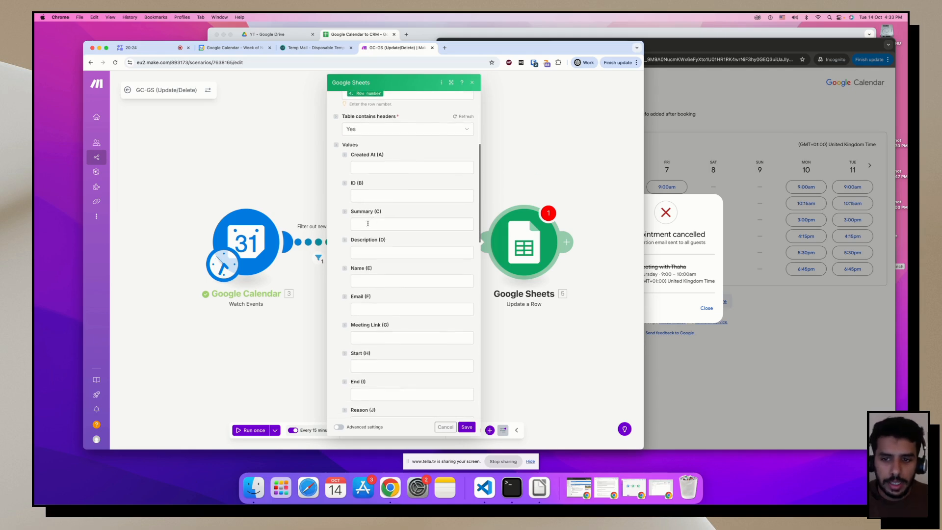
scroll(365, 177, "down", 2)
scroll(395, 180, "down", 2)
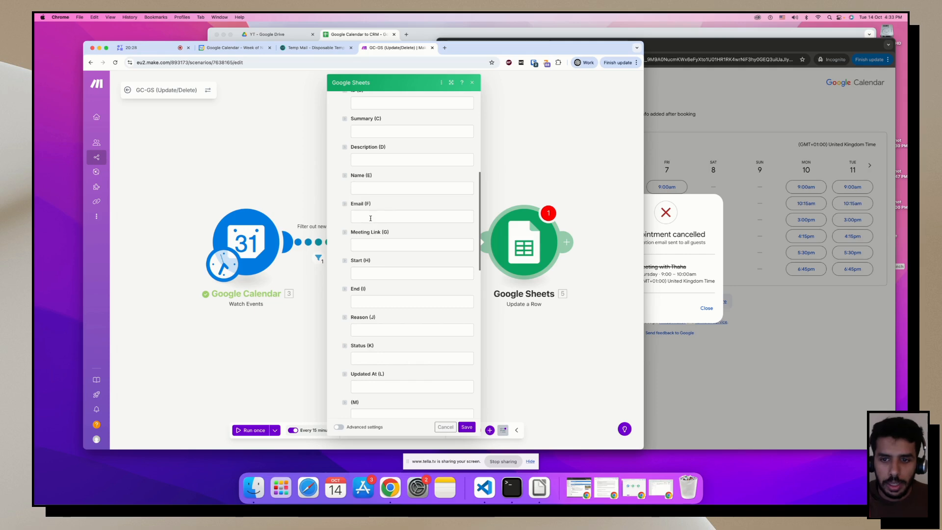
scroll(368, 240, "down", 4)
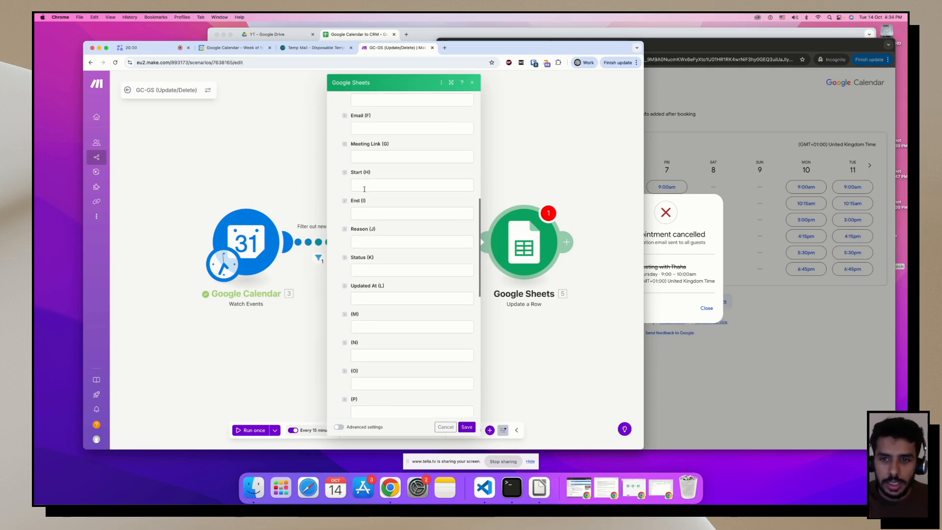
Map the found row's Start (H) and End (I) values, then clear the Start value again.
left_click(364, 187)
left_click_drag(495, 228, 374, 186)
left_click(409, 214)
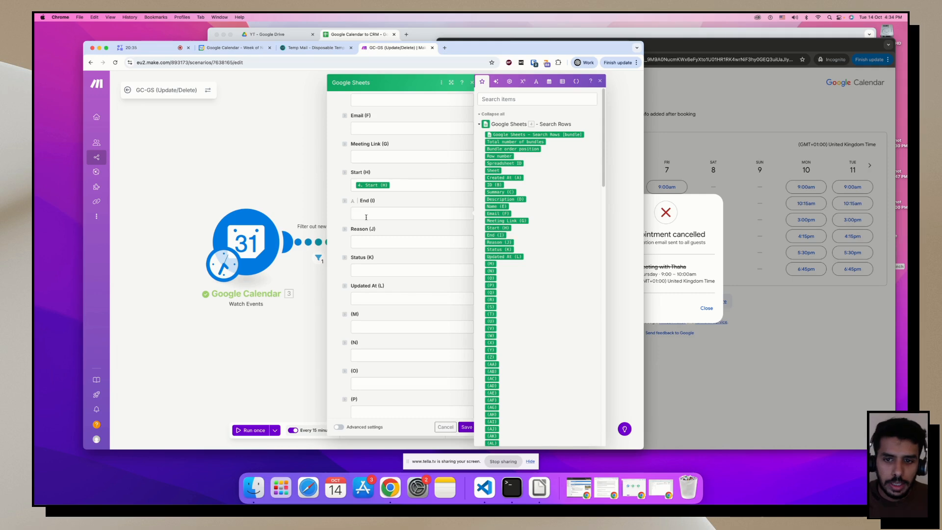
left_click_drag(494, 236, 372, 213)
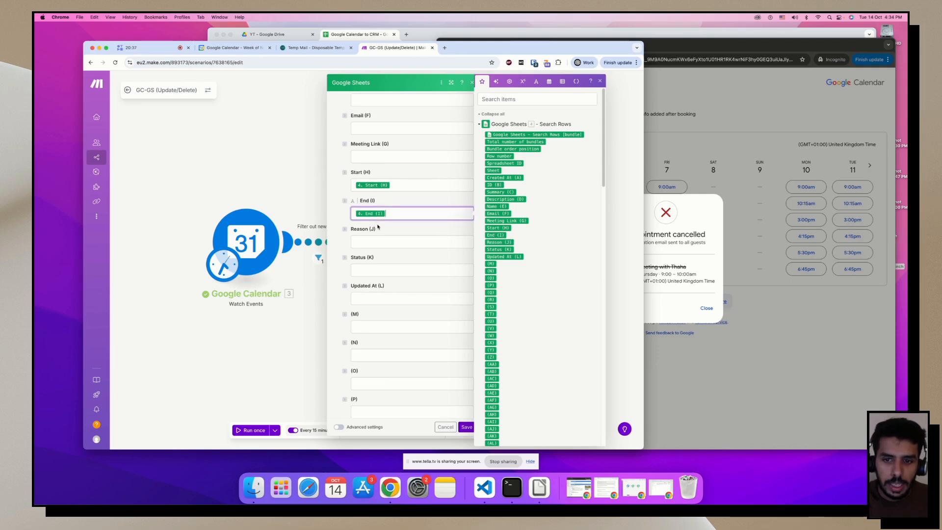
left_click(389, 262)
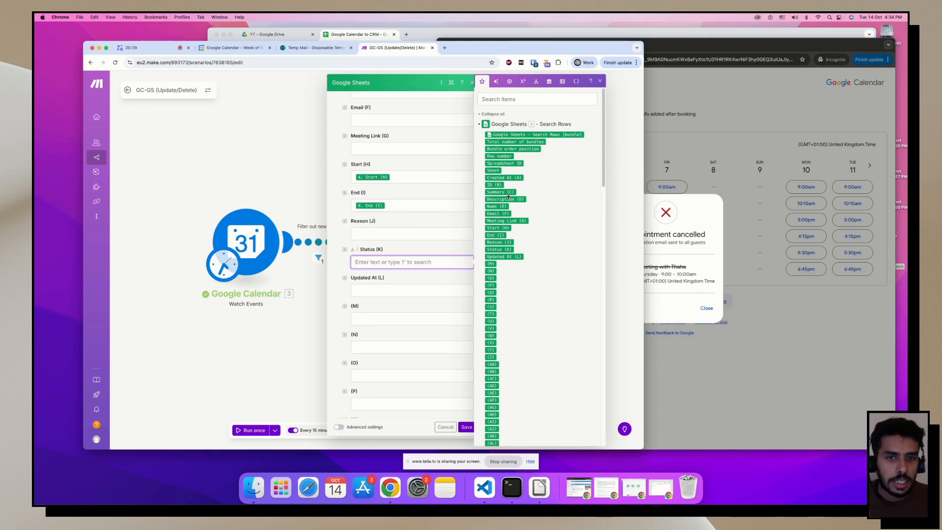
scroll(498, 176, "down", 10)
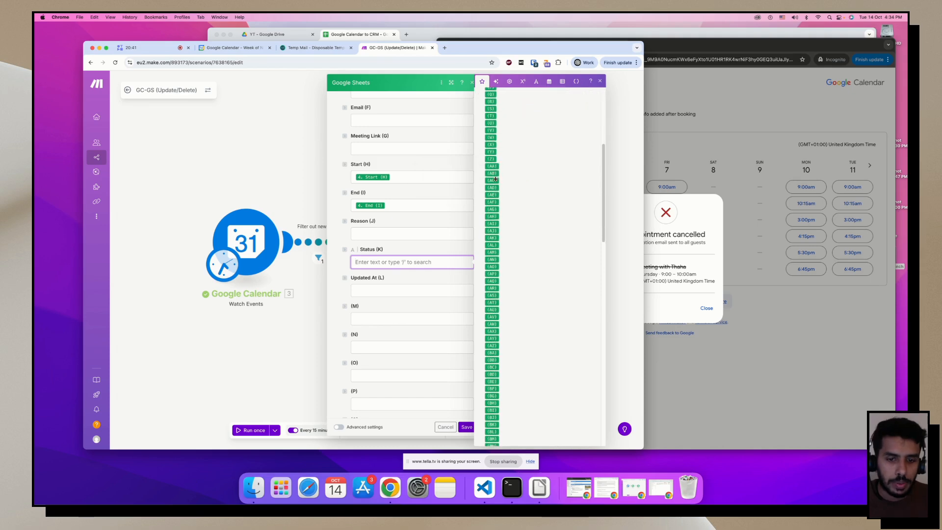
left_click(400, 178)
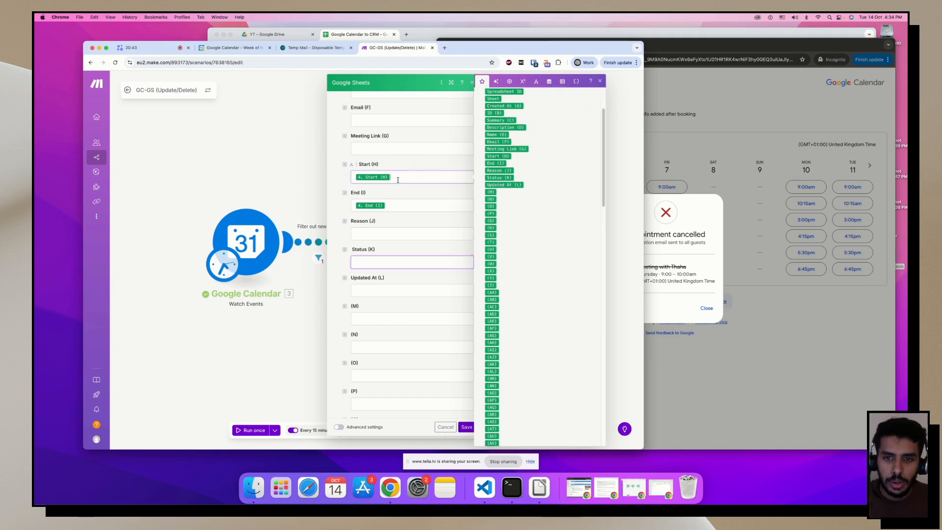
key("BackSpace")
scroll(403, 200, "up", 5)
Map the calendar event's Start, End and Status into Start (H), End (I) and Status (K).
scroll(403, 200, "down", 3)
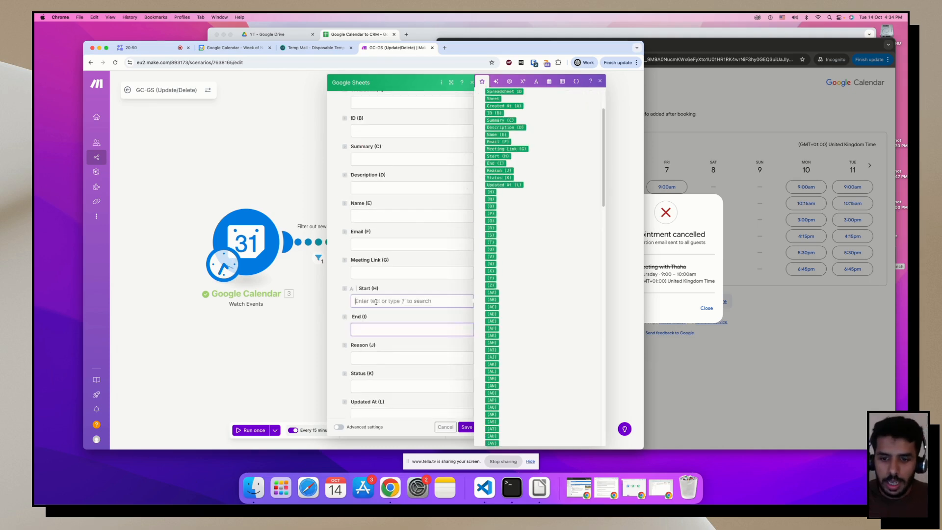
scroll(546, 185, "down", 15)
scroll(505, 142, "up", 2)
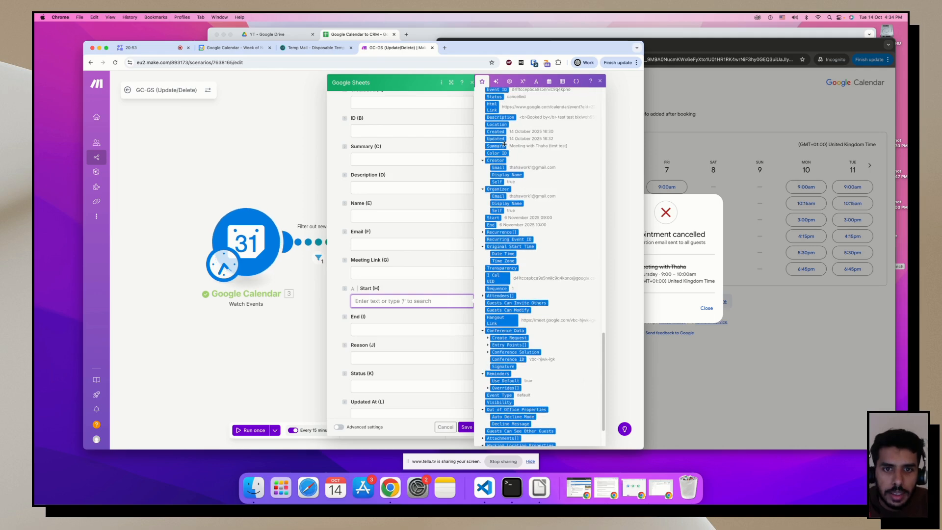
left_click(493, 226)
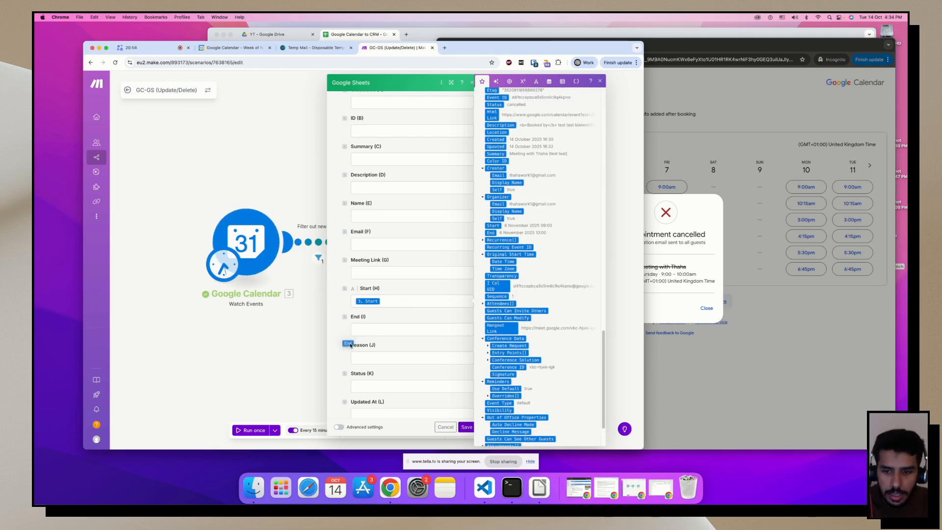
left_click(413, 330)
left_click(493, 233)
scroll(496, 202, "down", 4)
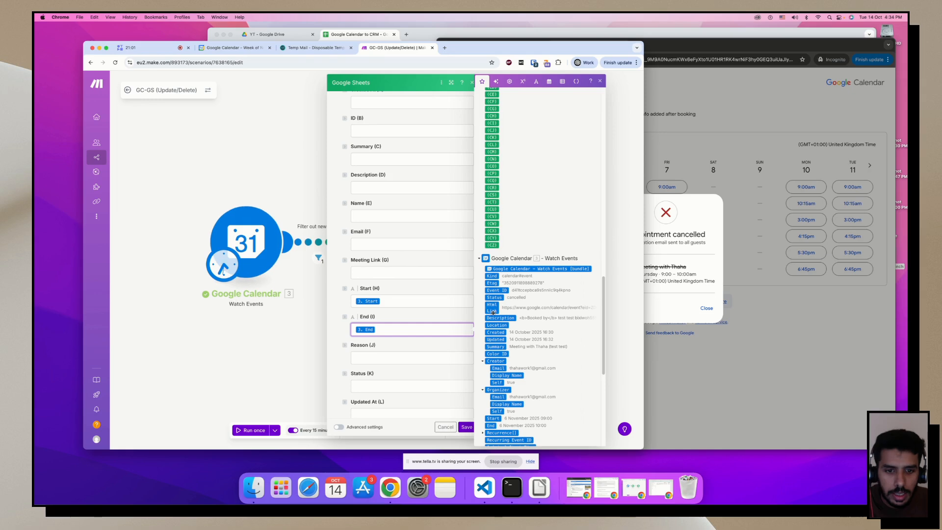
left_click_drag(494, 297, 376, 381)
left_click(376, 329)
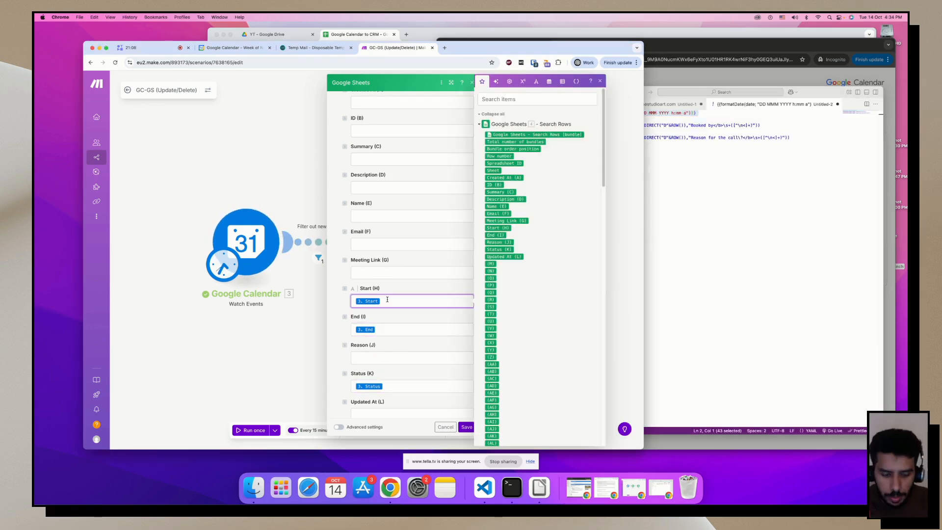
Make End (I) a formatDate of 3. End in DD MMM YYYY h:mm a, and close the settings.
left_click(402, 341)
type("{{formatDate(date; \"DD MMM YYYY h:mm a\")}}")
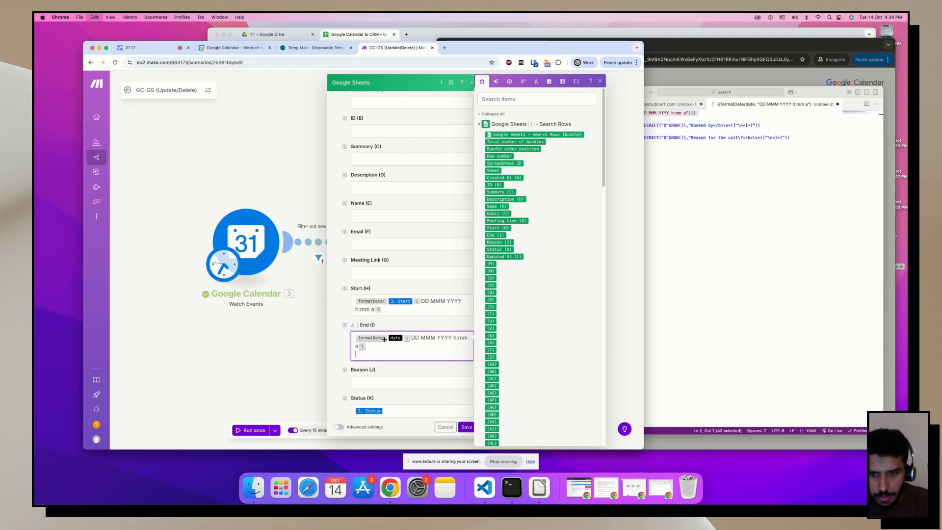
double_click(396, 338)
left_click(495, 235)
left_click(451, 318)
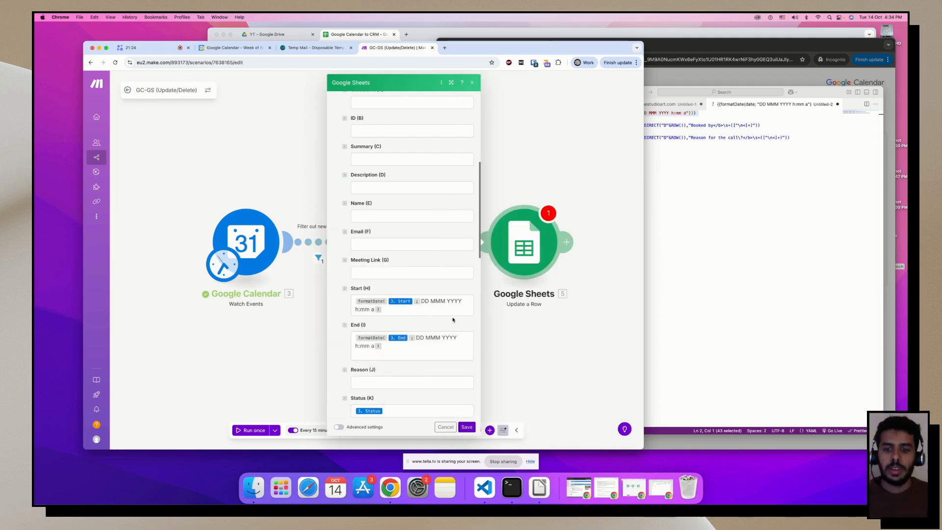
scroll(453, 319, "up", 5)
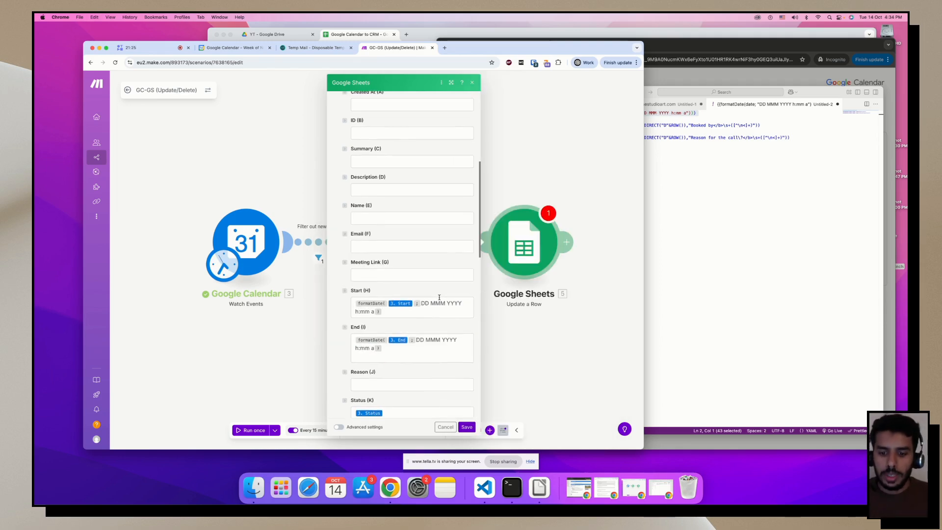
scroll(439, 297, "up", 5)
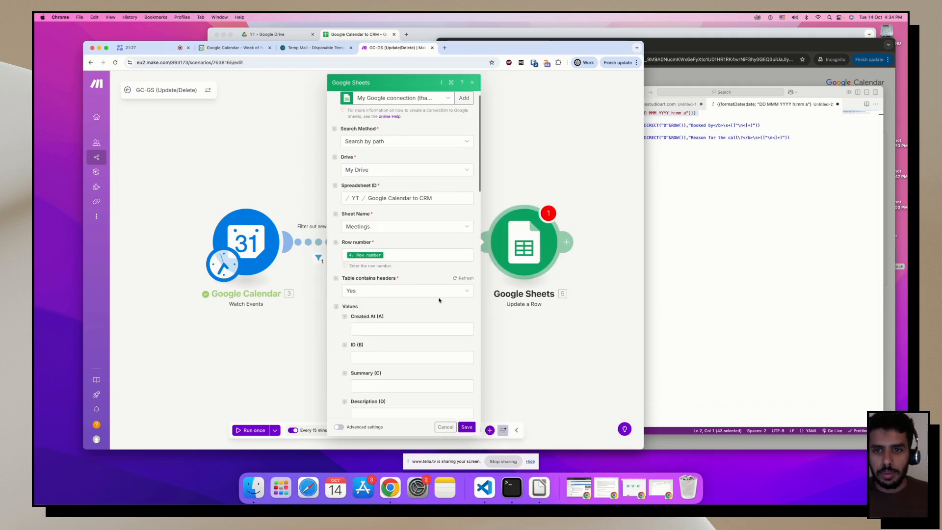
scroll(438, 297, "down", 5)
left_click(467, 427)
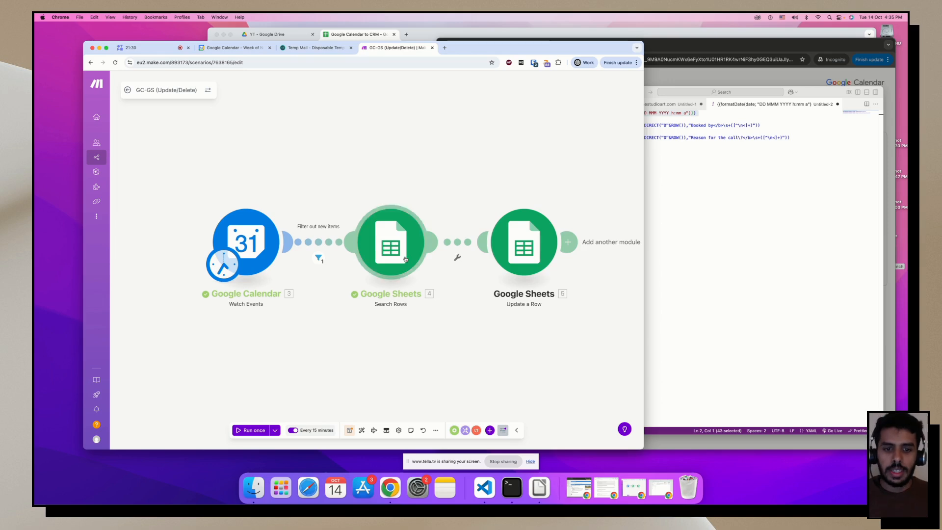
Align the Google Calendar, Search Rows and Update a Row modules, then save and run once.
scroll(422, 275, "down", 1)
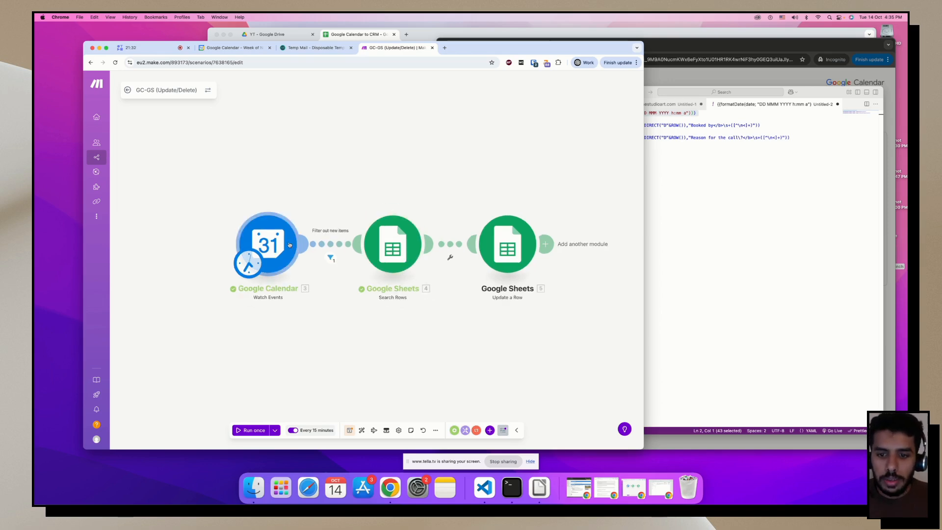
scroll(294, 250, "up", 1)
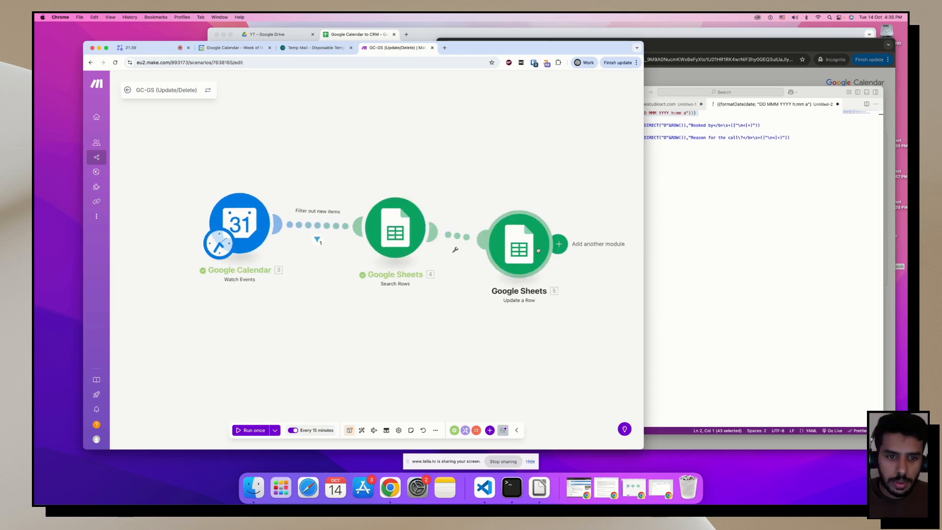
left_click_drag(524, 249, 551, 231)
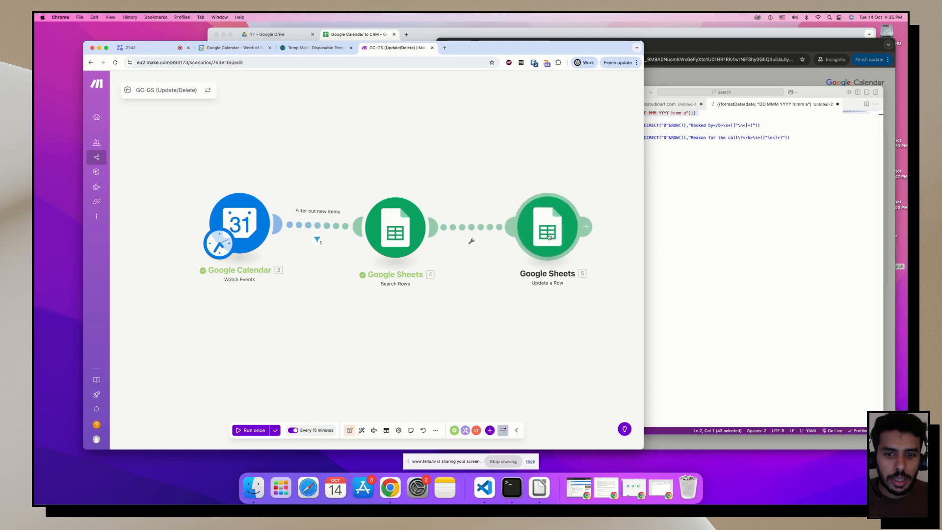
left_click_drag(234, 236, 231, 235)
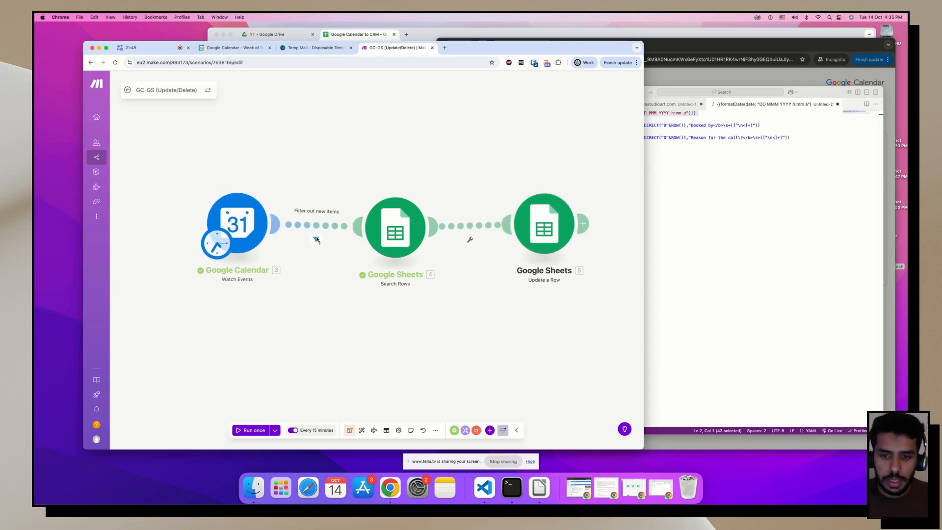
left_click_drag(396, 230, 394, 225)
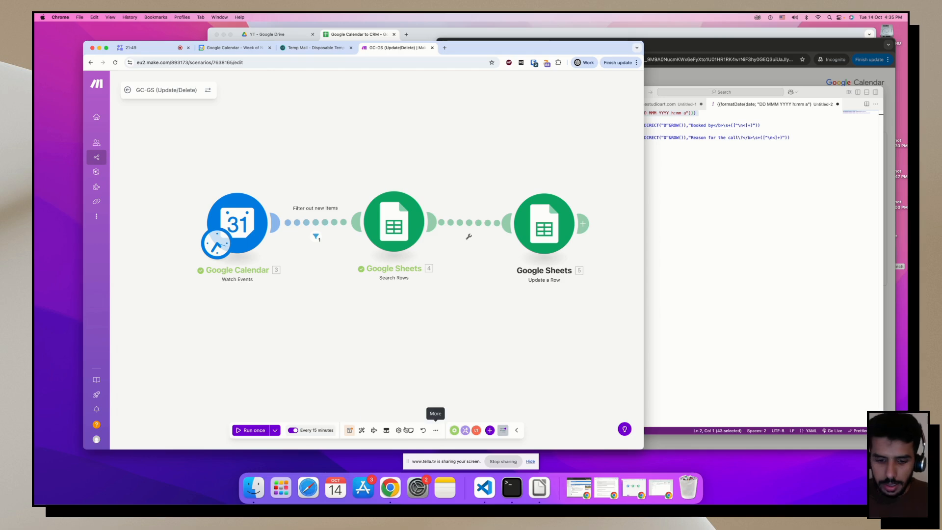
left_click(349, 430)
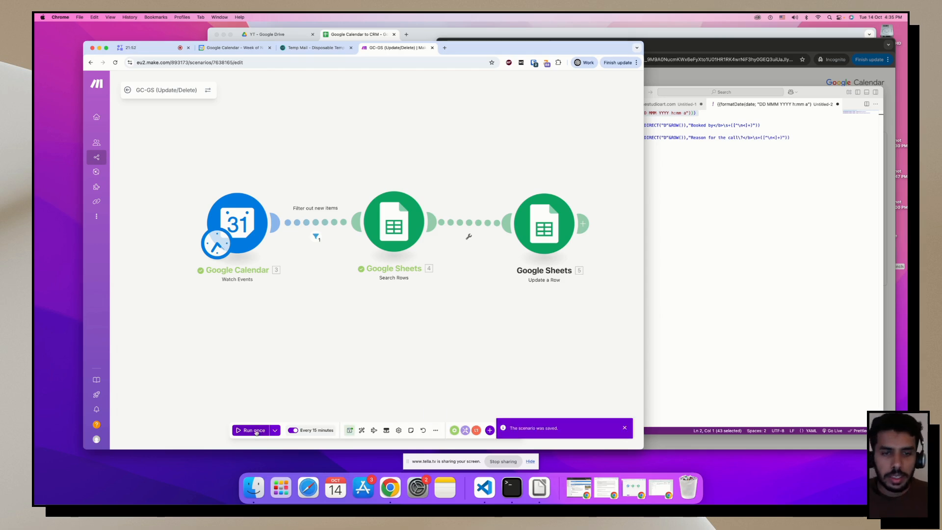
left_click(256, 432)
Auto-fit all Meetings sheet columns to their contents and narrow column C.
left_click(473, 27)
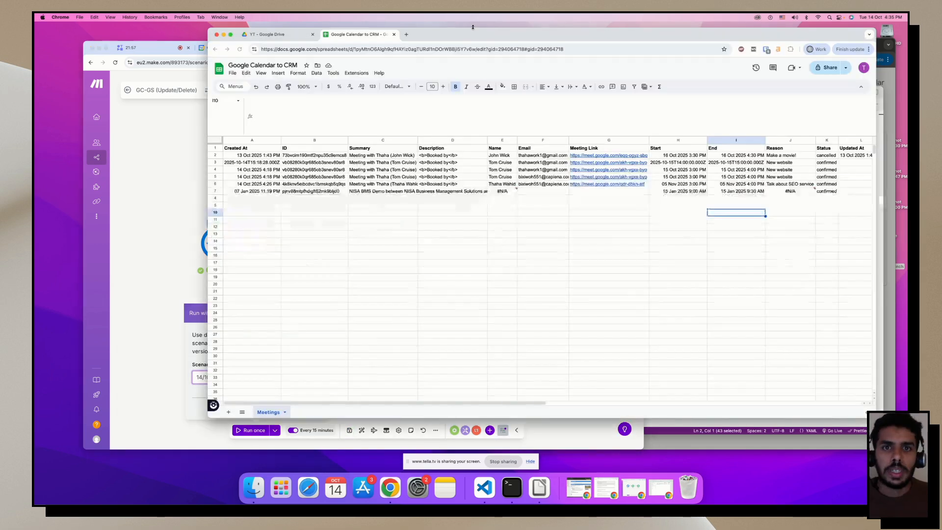
left_click(452, 261)
key("super+a")
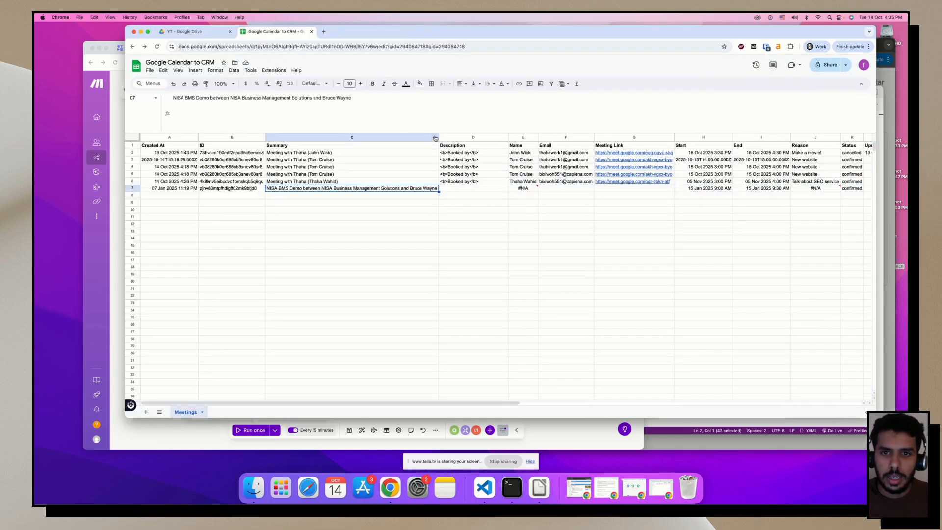
left_click_drag(438, 137, 349, 137)
left_click(373, 281)
left_click_drag(348, 41, 366, 40)
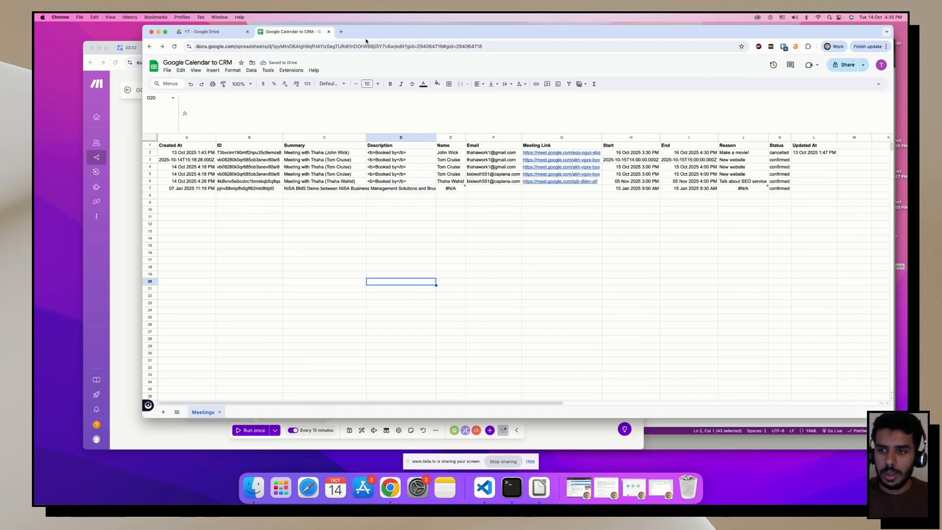
key("ctrl+Up")
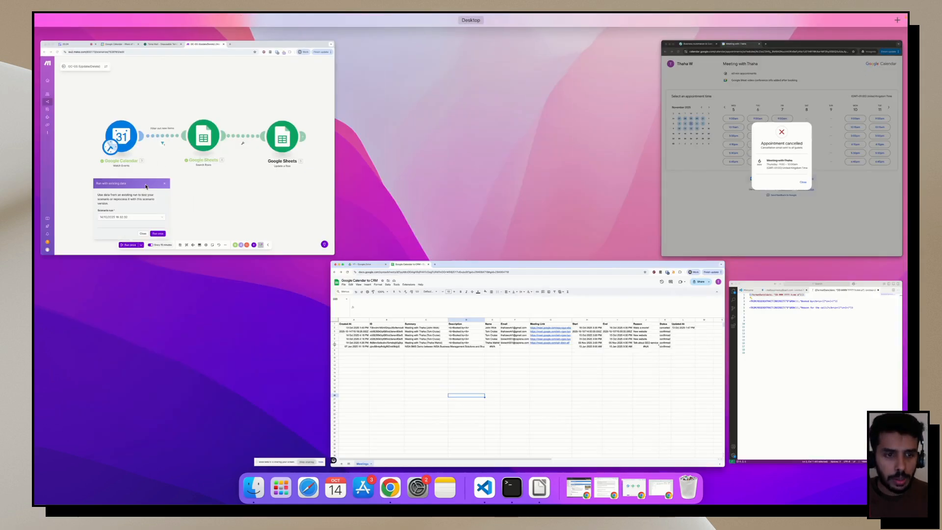
Save the Make scenario and duplicate its browser tab.
left_click(191, 162)
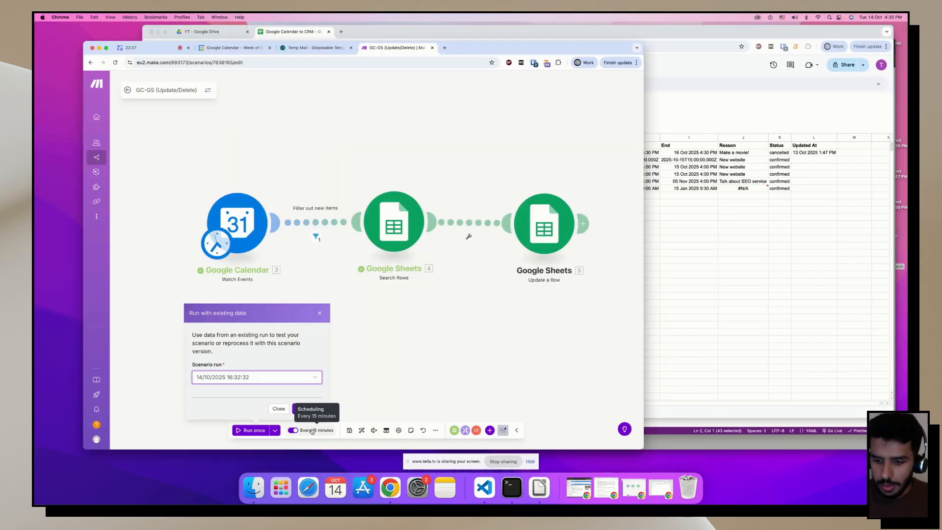
left_click(350, 431)
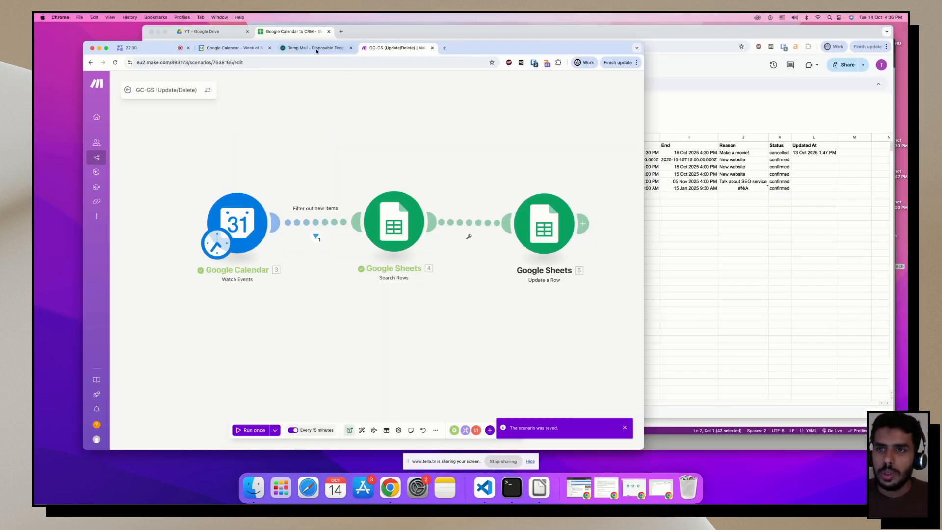
right_click(373, 47)
left_click(399, 92)
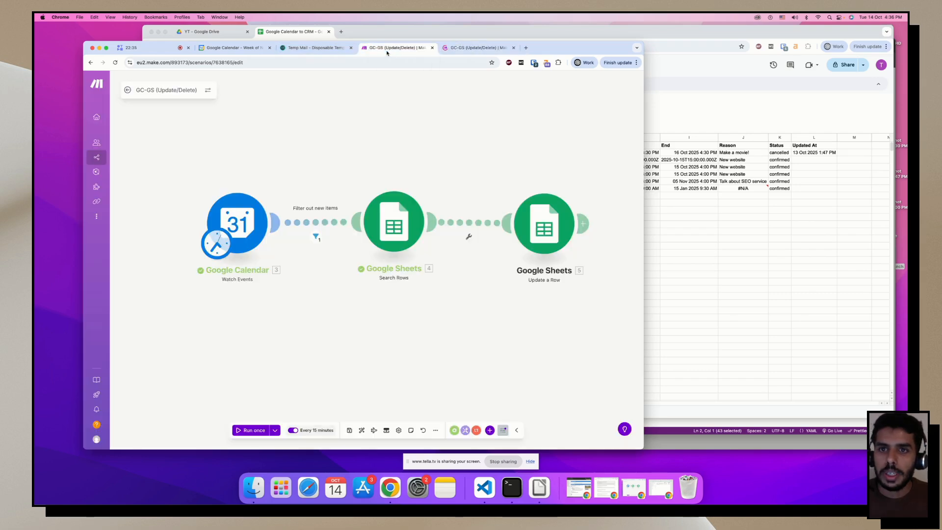
Load the GC-GS scenario in the new tab, return to GC-GS (Update/Delete), and show the booking page.
mouse_move(105, 102)
left_click(119, 156)
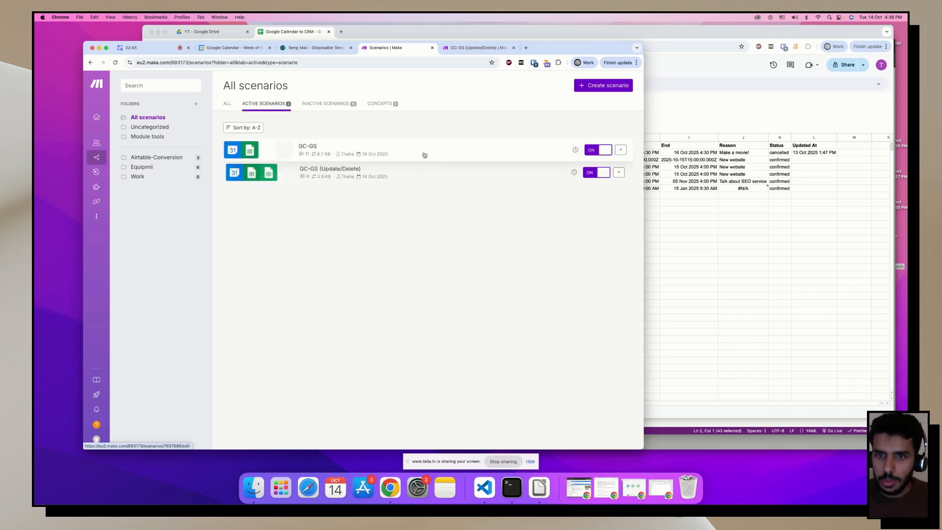
left_click(423, 154)
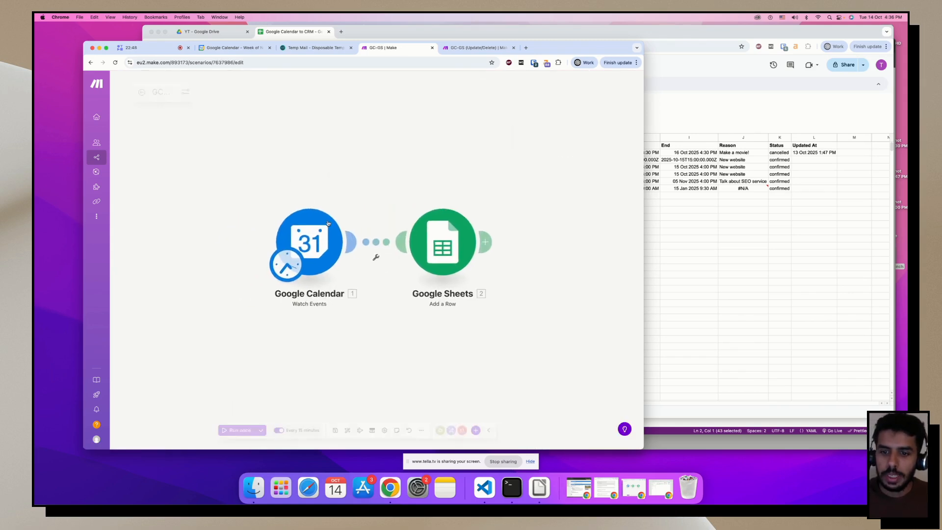
left_click(459, 48)
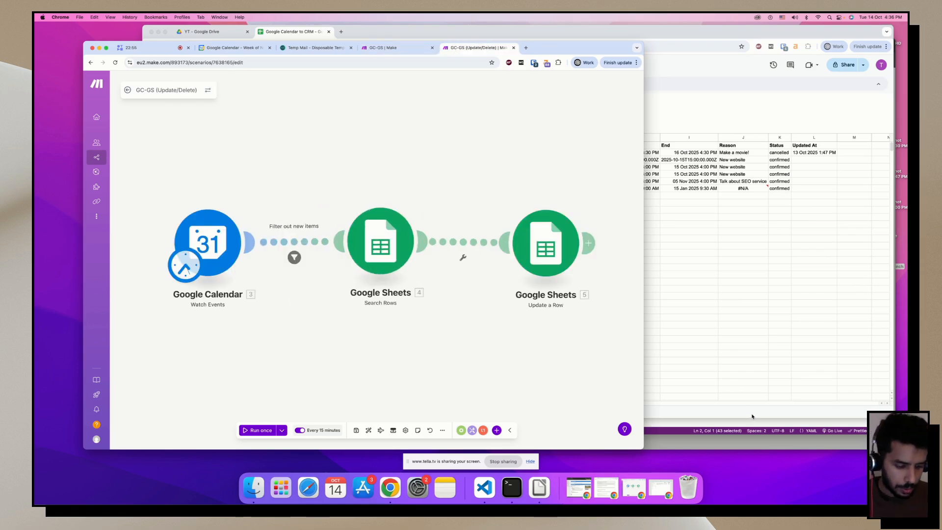
key("ctrl+Up")
left_click(765, 221)
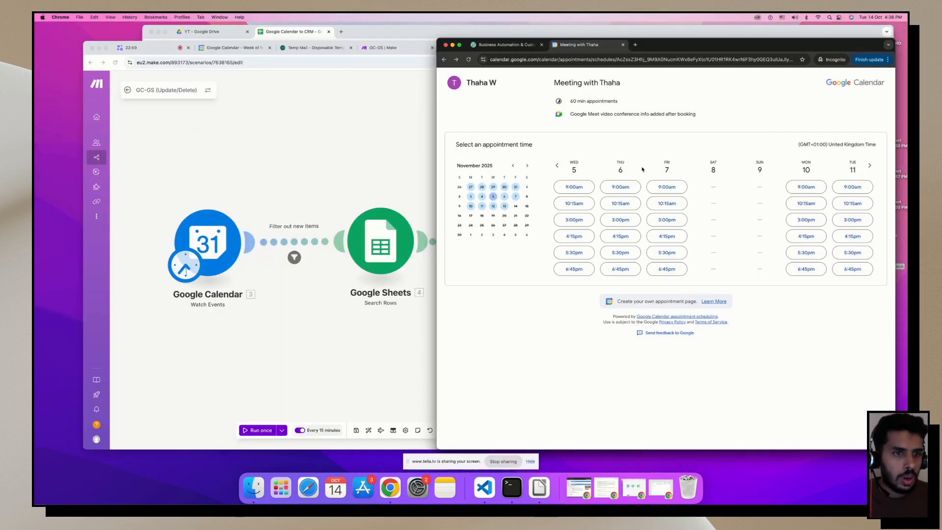
Pick next week's Thursday 3:00pm slot and enter the test contact's first and last name.
left_click(493, 206)
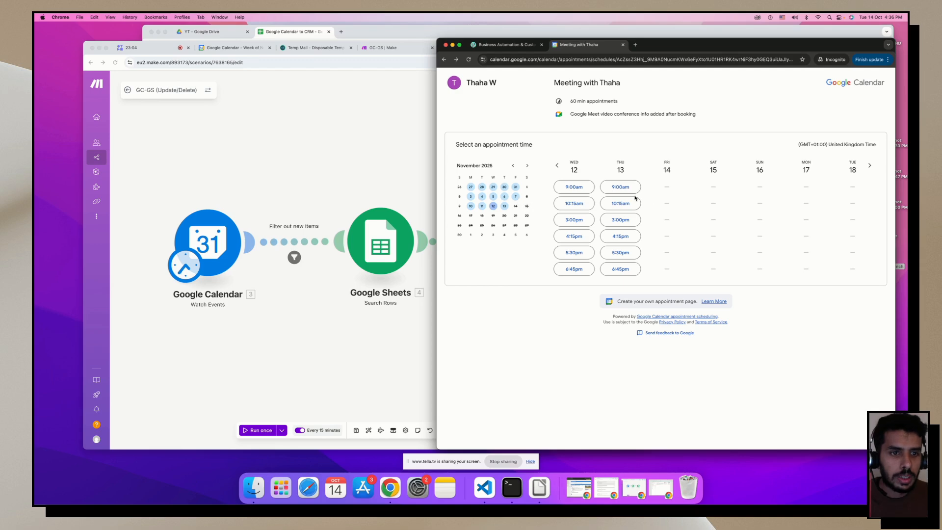
left_click(621, 220)
type("Chri")
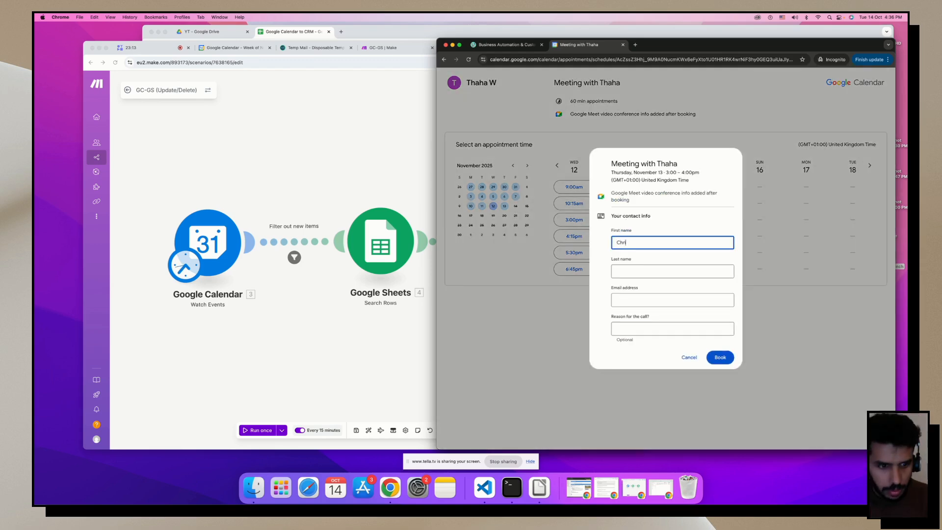
type("s")
key("Tab")
type("rat")
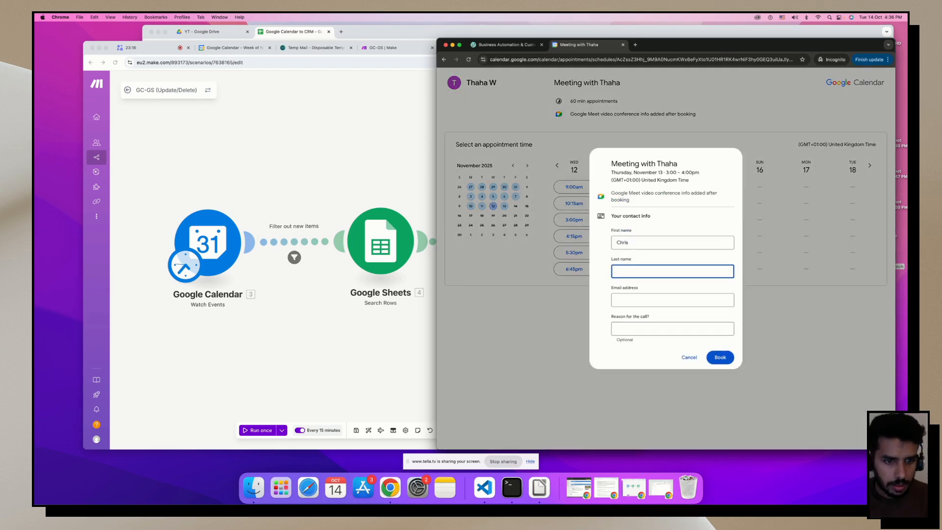
type("Pratt")
key("Tab")
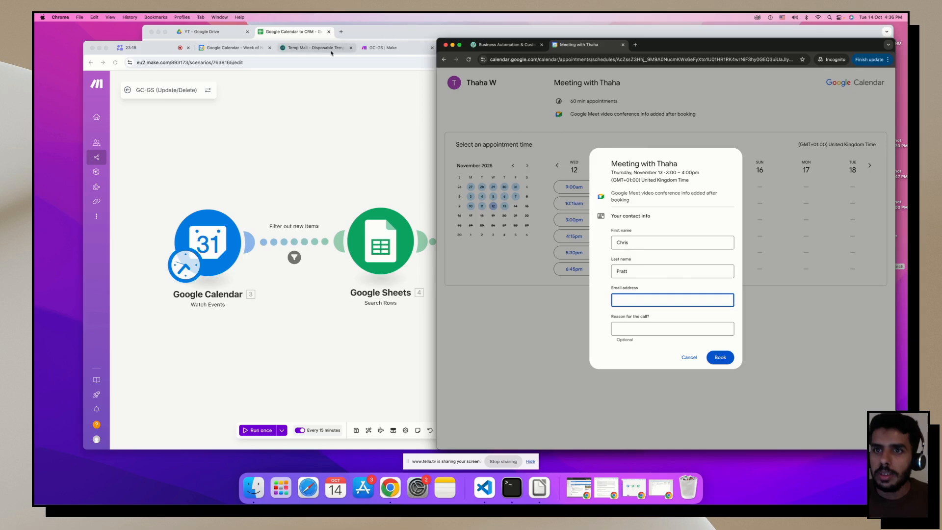
Paste the copied Temp Mail address, enter reason 'Discuss somehting', and book the meeting.
left_click(314, 48)
left_click(431, 141)
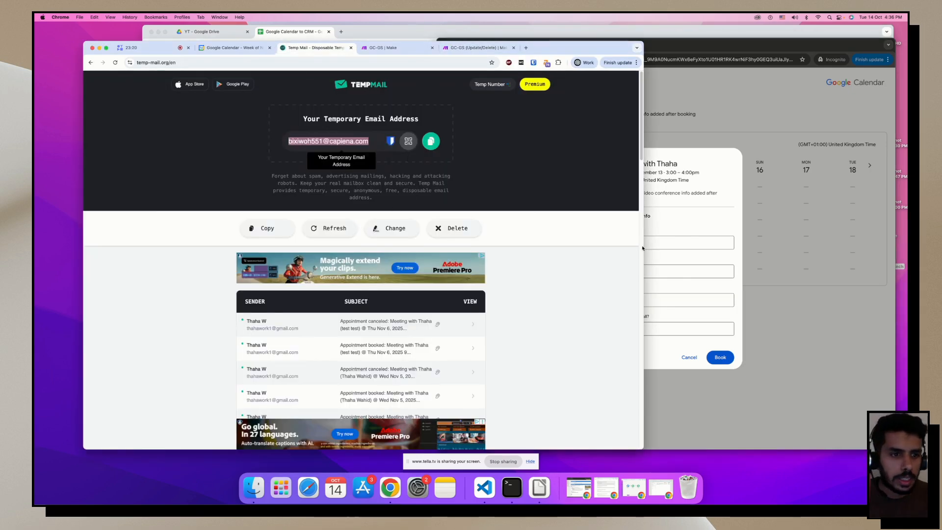
left_click(644, 300)
key("super+v")
left_click(638, 329)
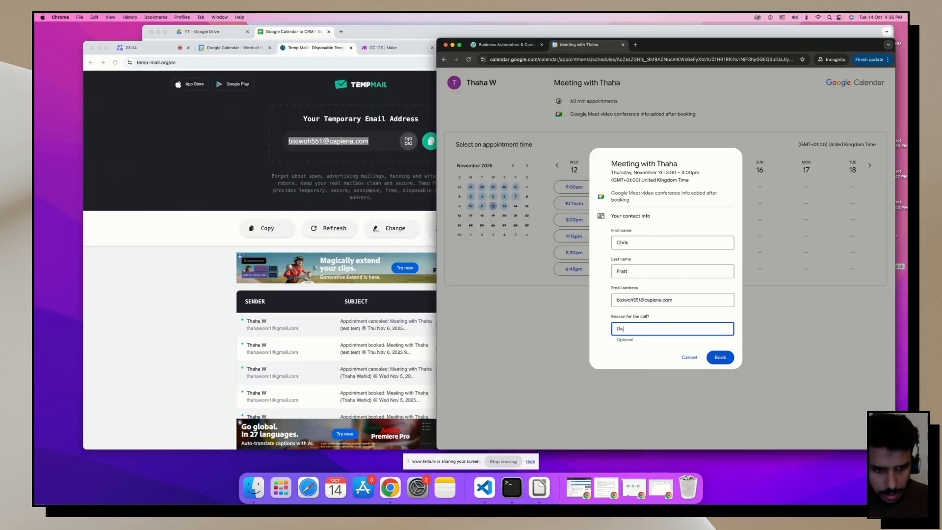
type("Discus")
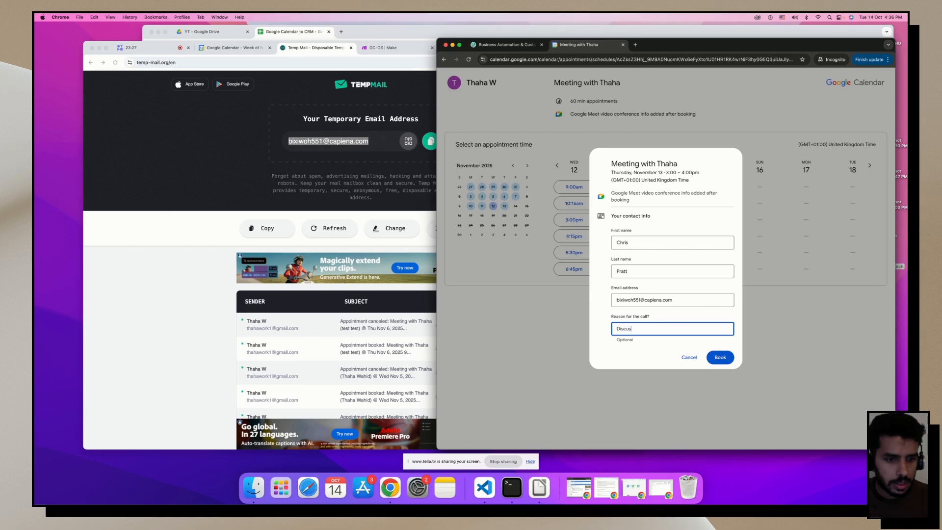
type("s somehting")
key("Return")
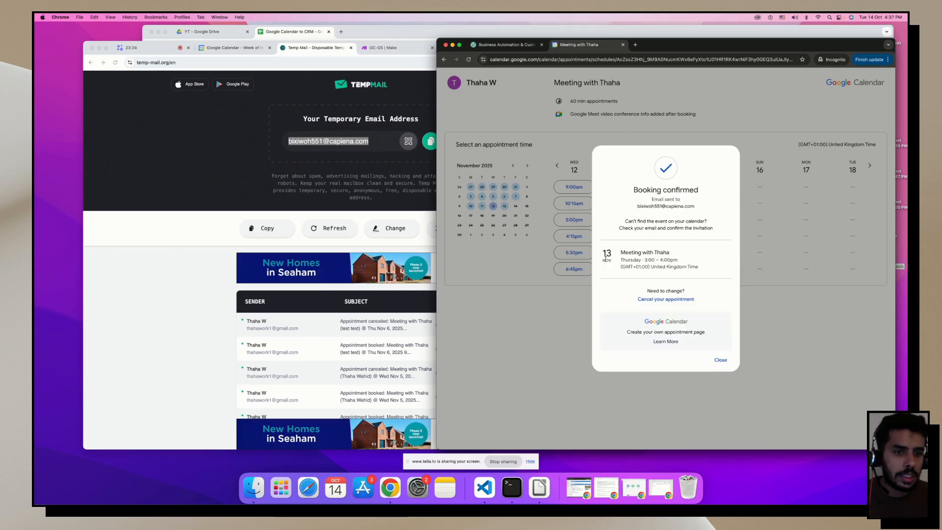
Return to the GC-GS (Update/Delete) scenario in Make.
left_click(182, 155)
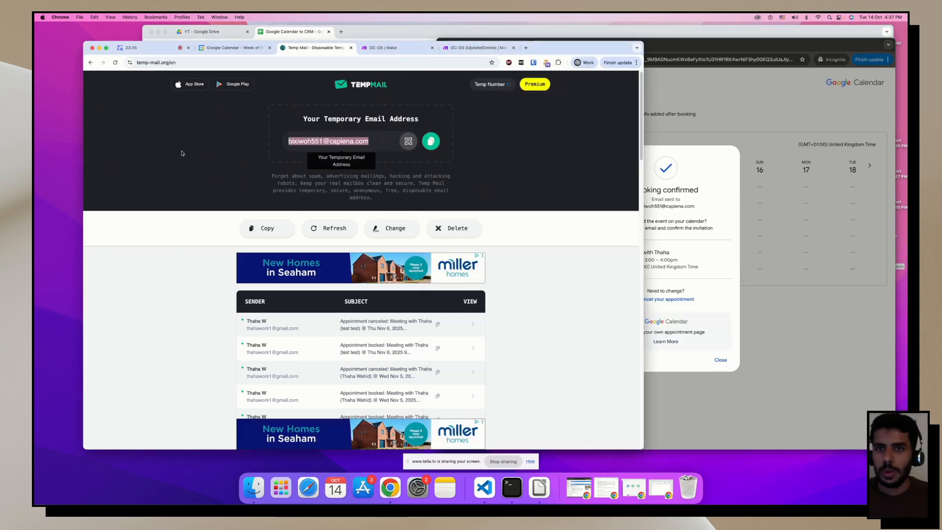
left_click(471, 47)
scroll(290, 200, "down", 1)
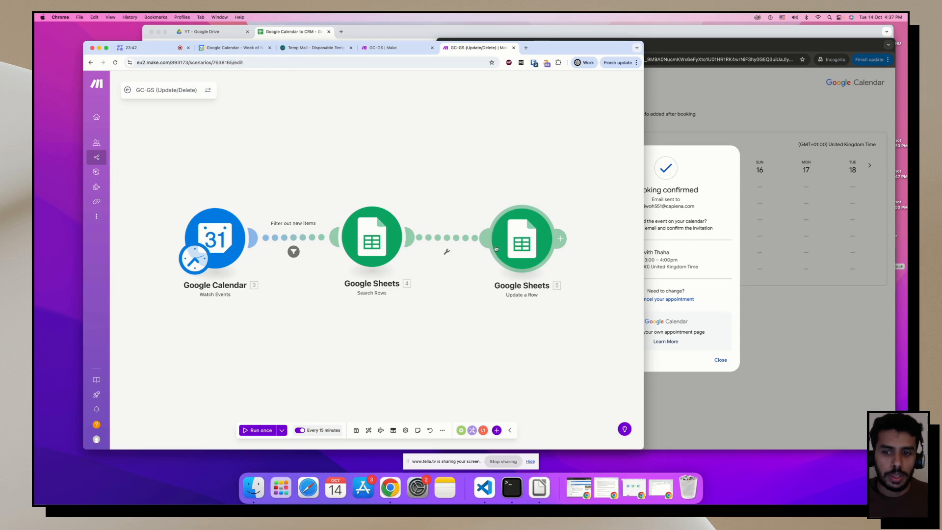
Run the scenario once, then add a filter labelled 'Only if there is a value' before Update a Row.
left_click(260, 430)
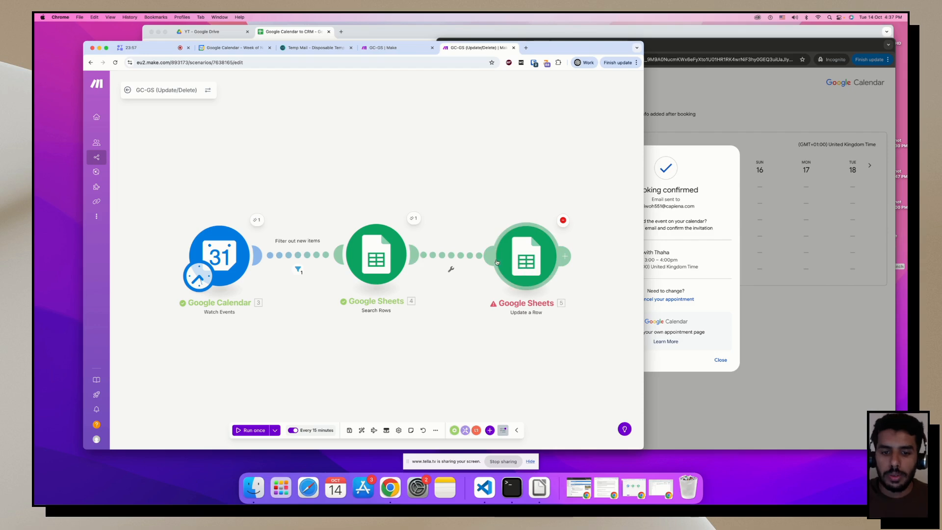
left_click(449, 259)
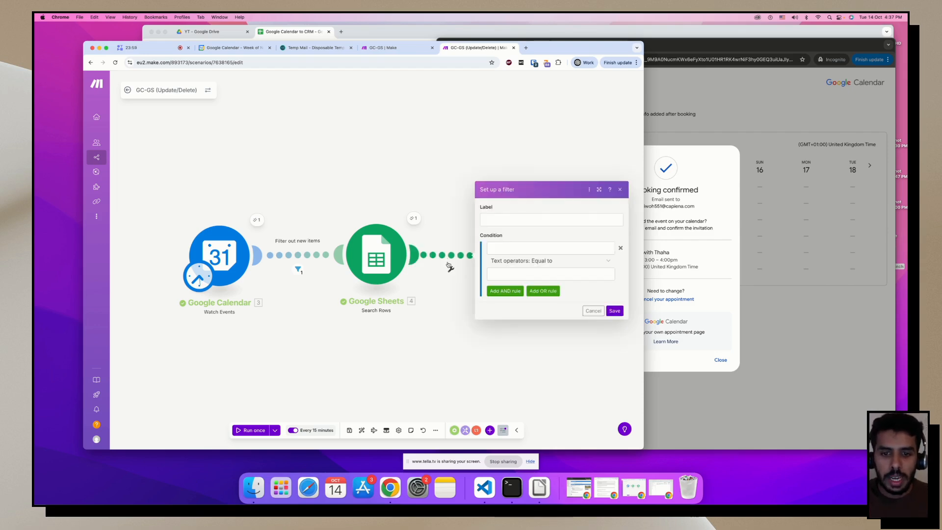
left_click(508, 222)
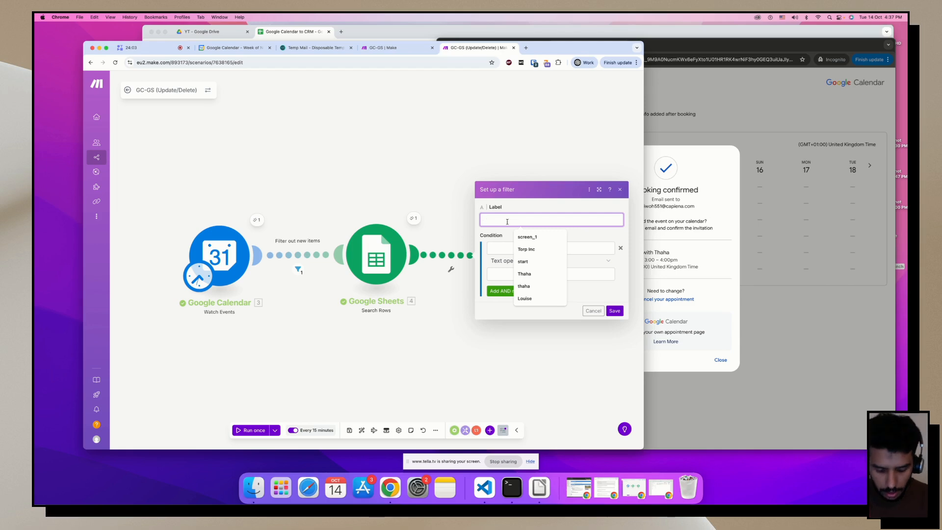
type("Only if there i")
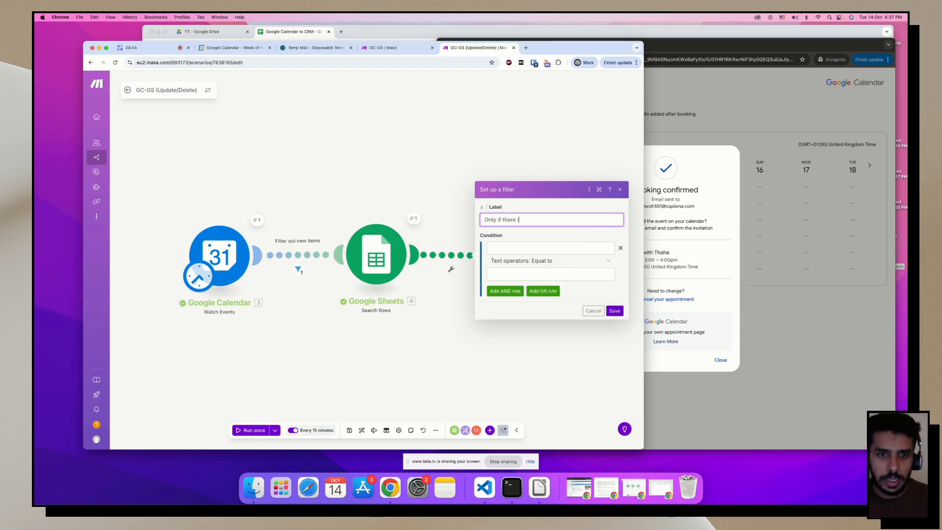
type("s a val")
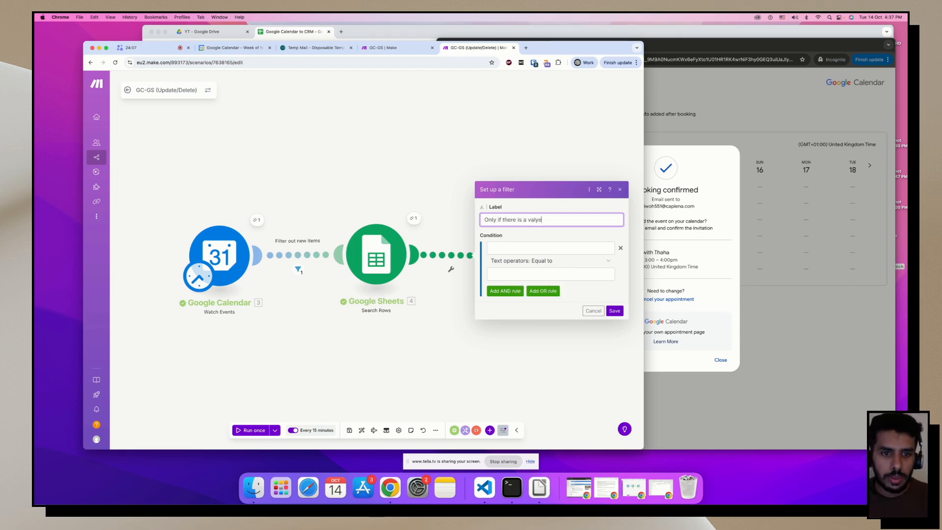
type("ue")
Set the filter condition to Search Rows Row number Exists, then save and run once.
left_click(551, 247)
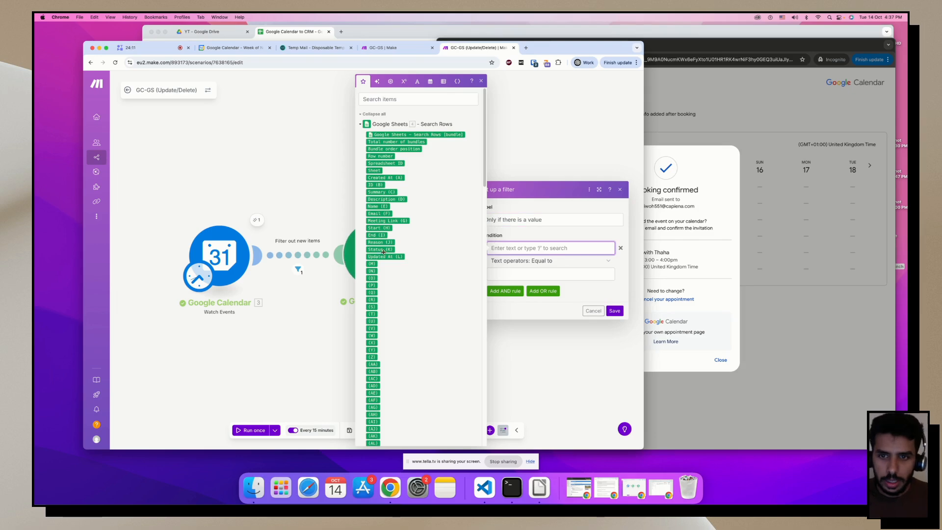
scroll(383, 255, "down", 10)
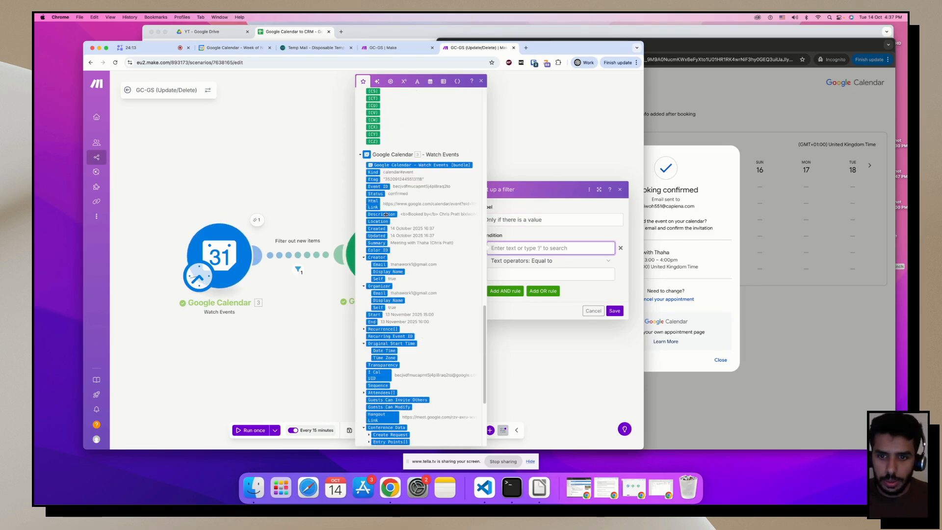
scroll(393, 122, "up", 10)
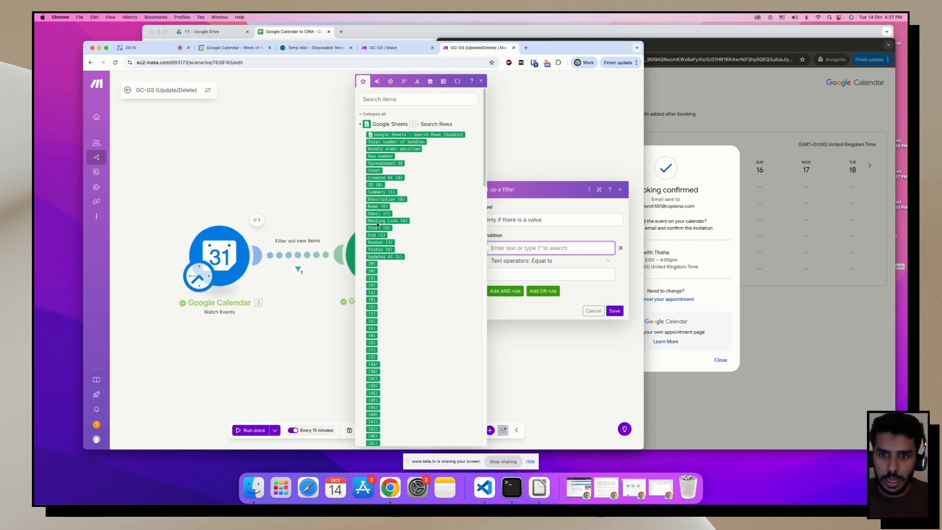
left_click(380, 142)
left_click(550, 261)
left_click(504, 297)
left_click(614, 297)
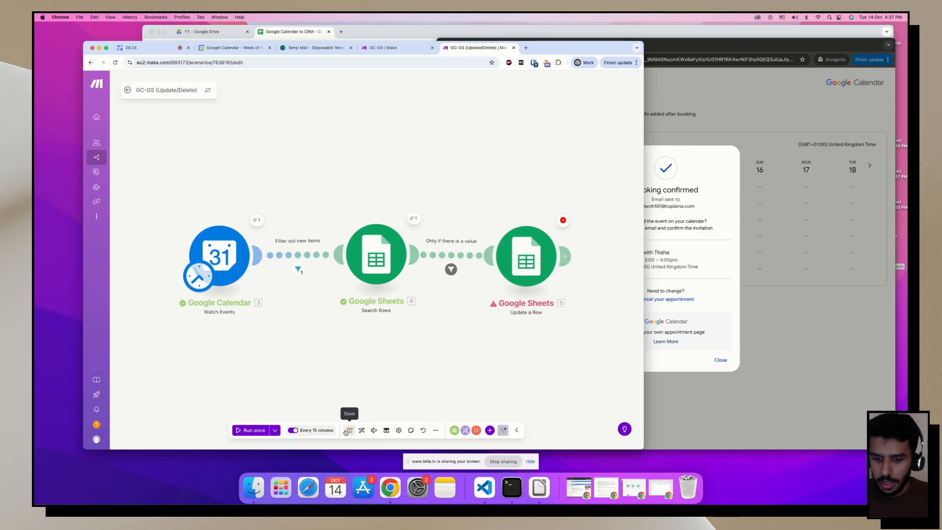
left_click(349, 430)
left_click(266, 431)
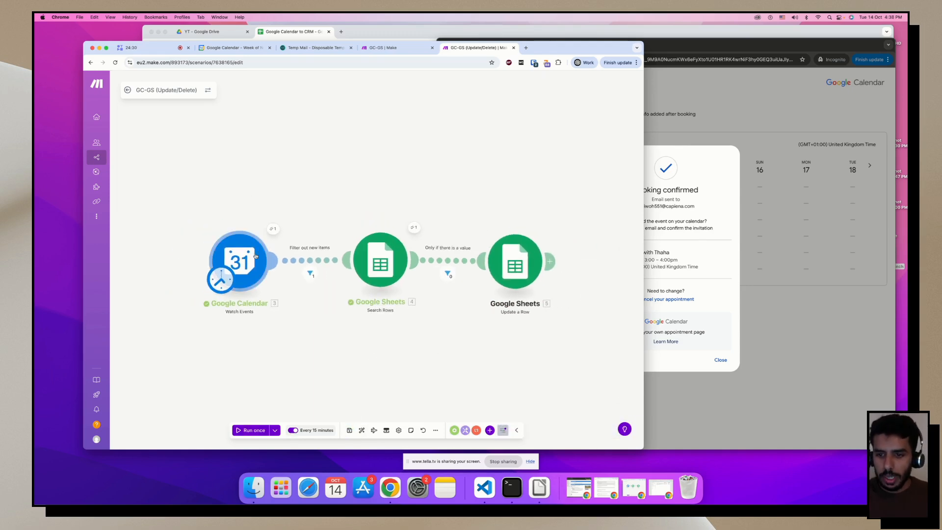
Inspect which bundles passed each of the two filters.
left_click(311, 277)
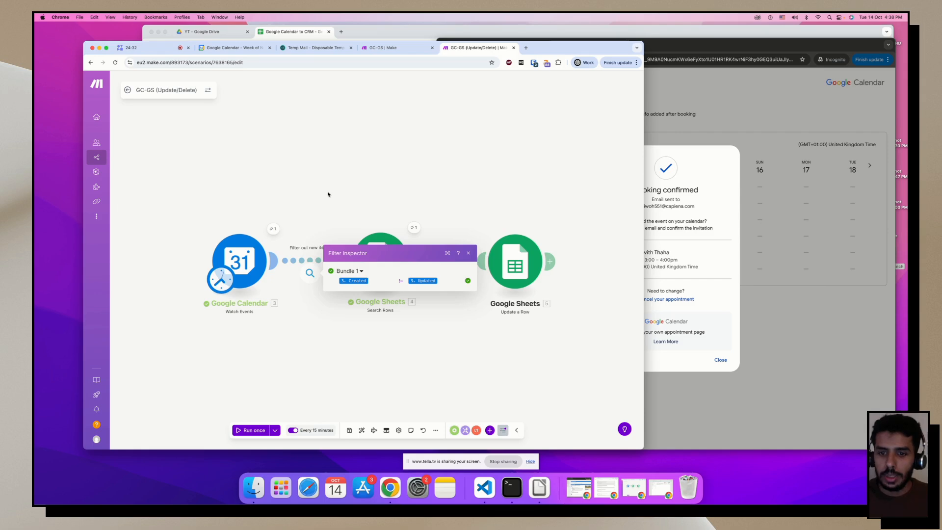
left_click(413, 244)
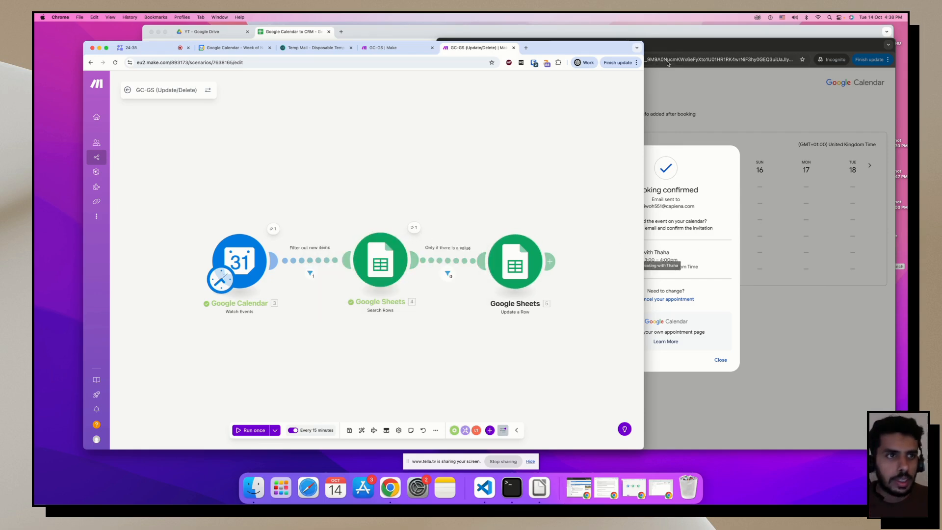
left_click(447, 273)
left_click(401, 187)
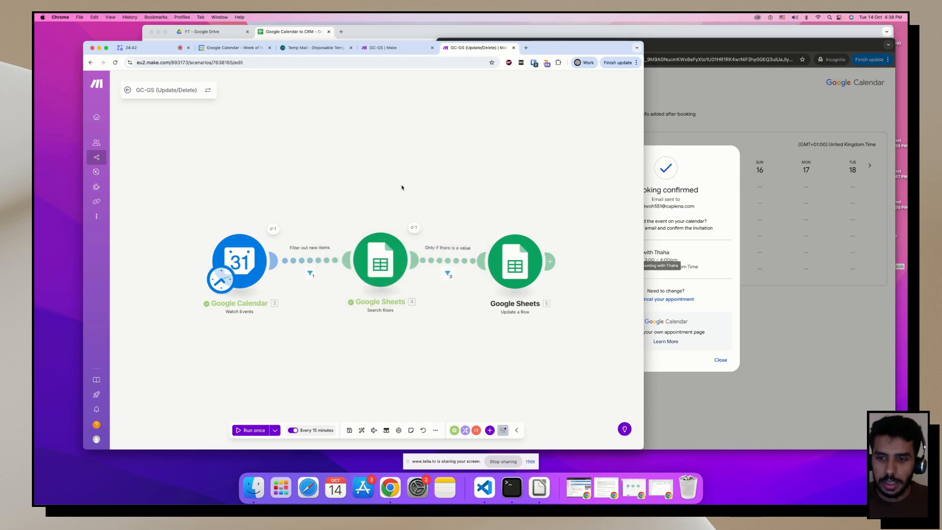
key("super+grave")
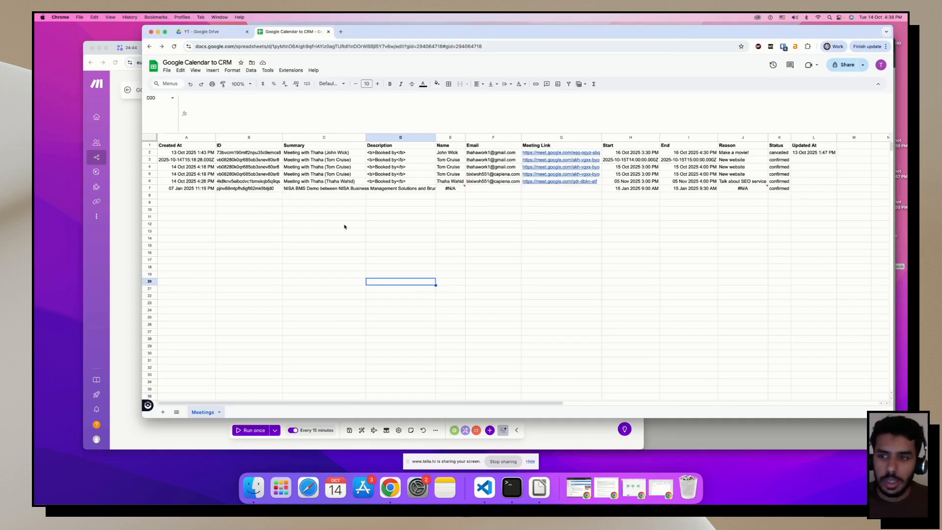
left_click(132, 208)
Save, then run the two-module GC-GS scenario once to add the new booking.
left_click(350, 430)
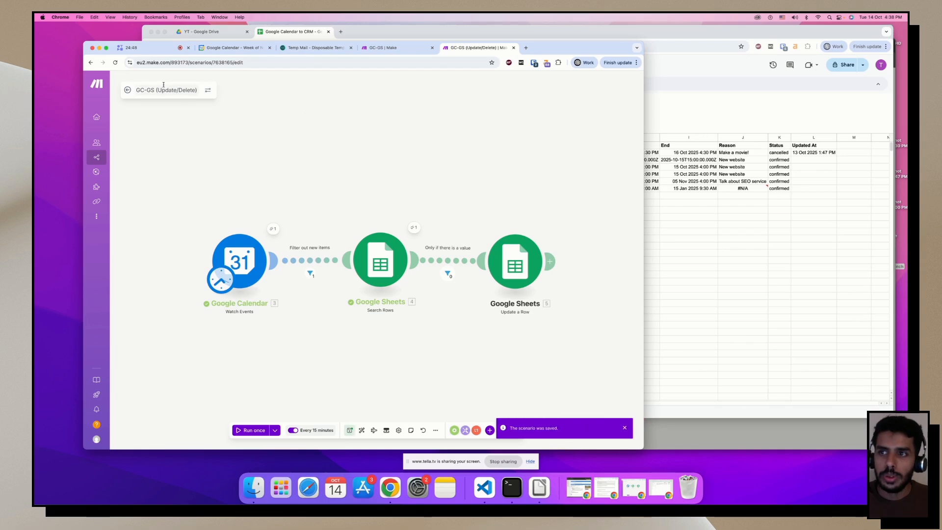
key("ctrl+shift+Tab")
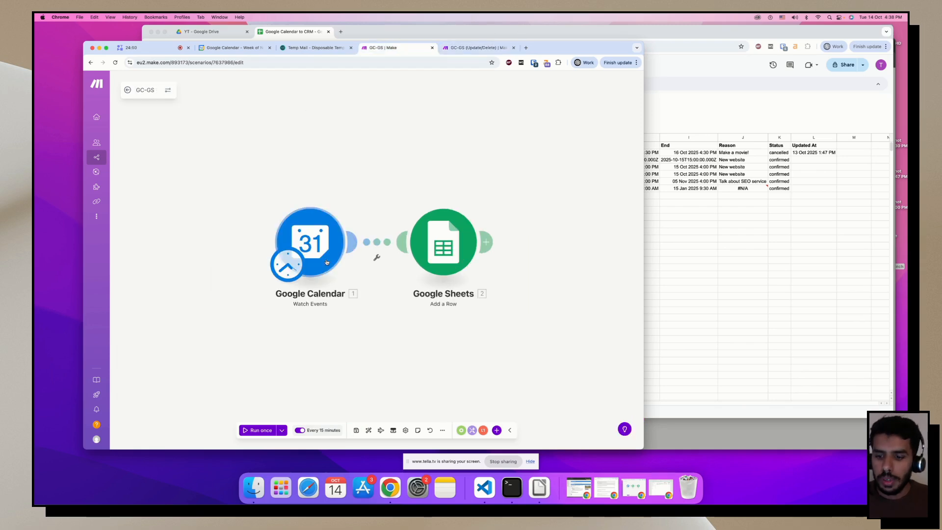
left_click(266, 430)
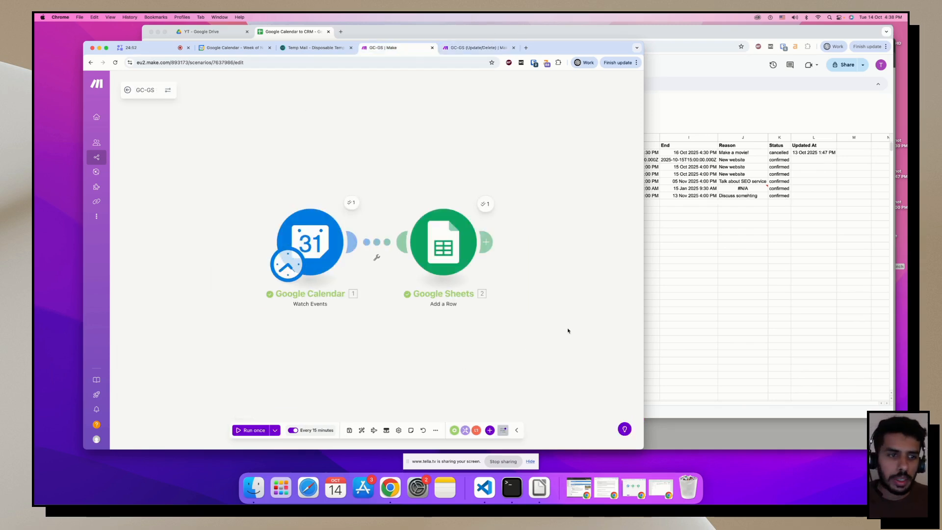
key("super+grave")
Review row 8's Created At, Summary, Description, Name and Email values.
left_click(195, 196)
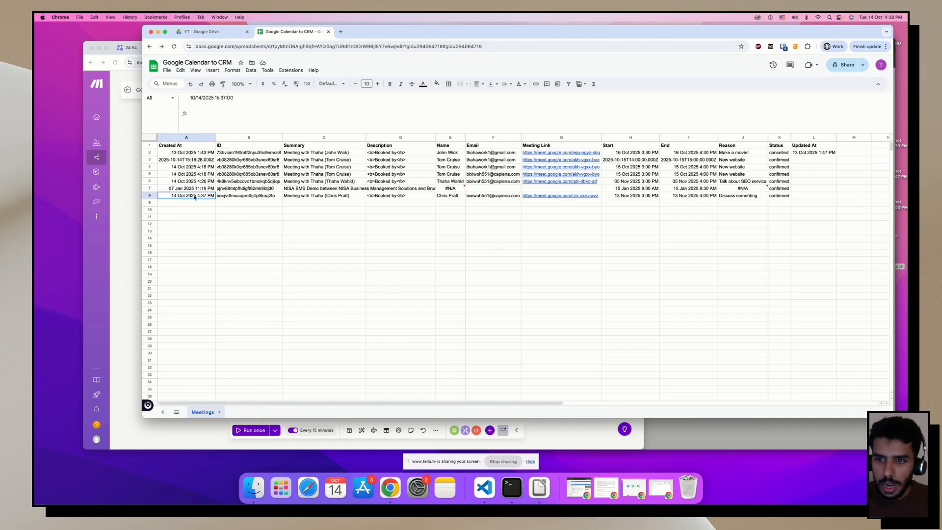
left_click_drag(194, 197, 422, 197)
left_click(330, 197)
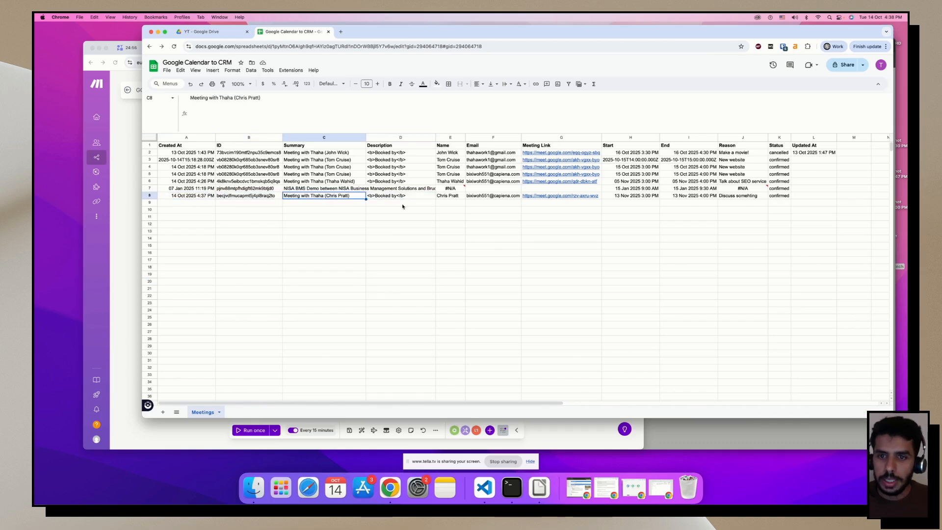
left_click(403, 197)
left_click(451, 197)
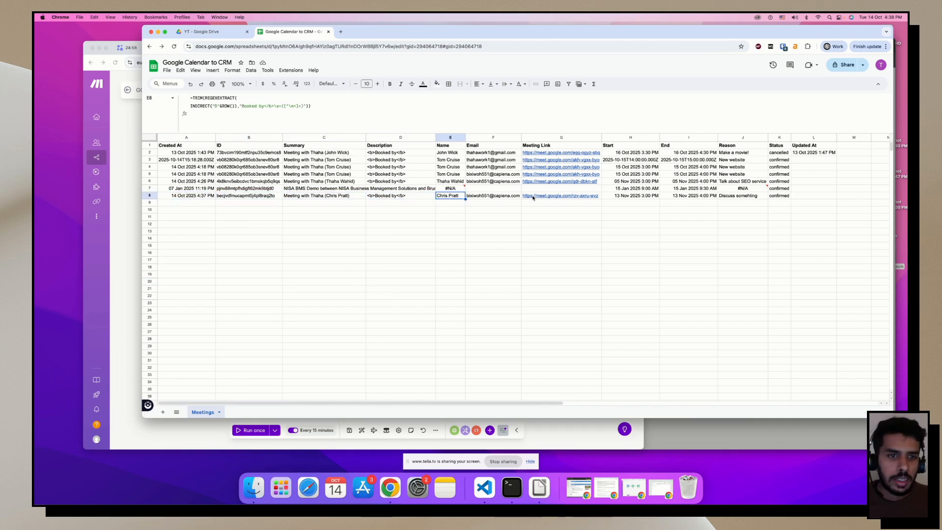
left_click(497, 197)
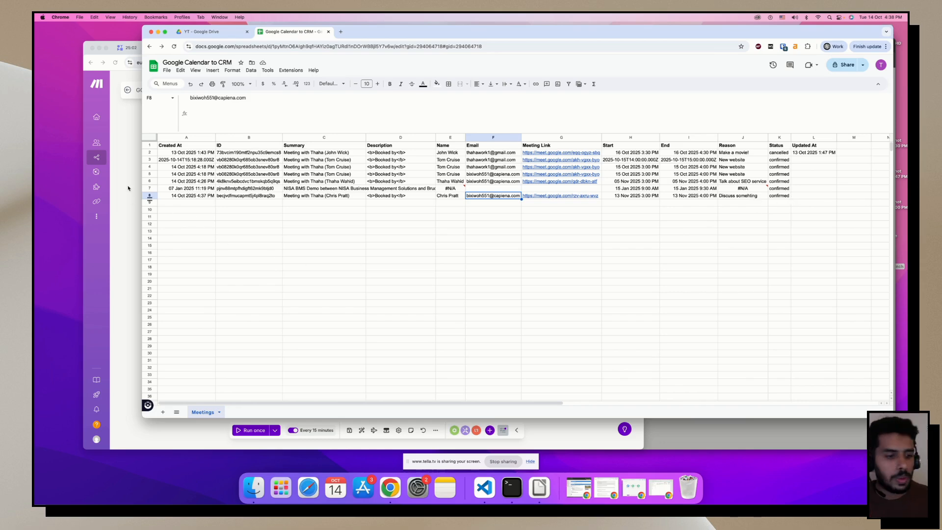
Cancel the 13 November 3:00–4:00 PM appointment from its booking confirmation.
key("super+grave")
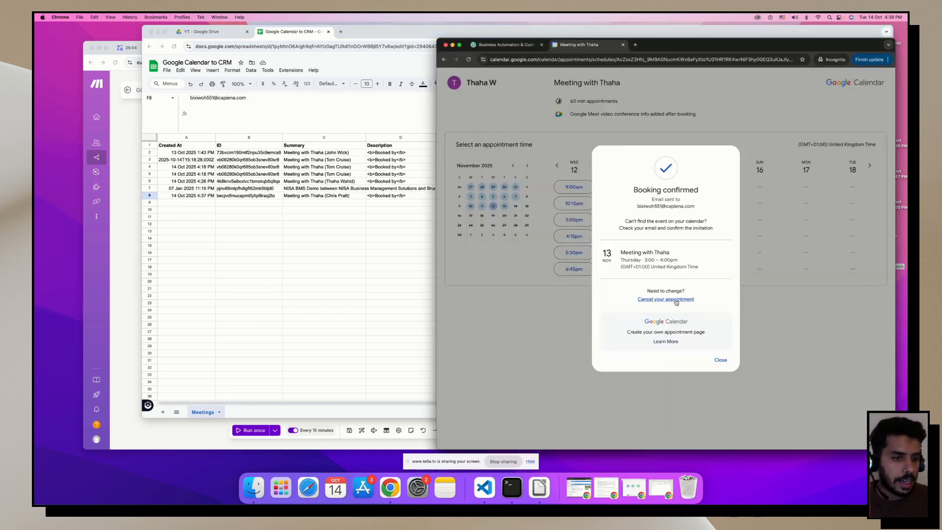
left_click(676, 300)
left_click(690, 270)
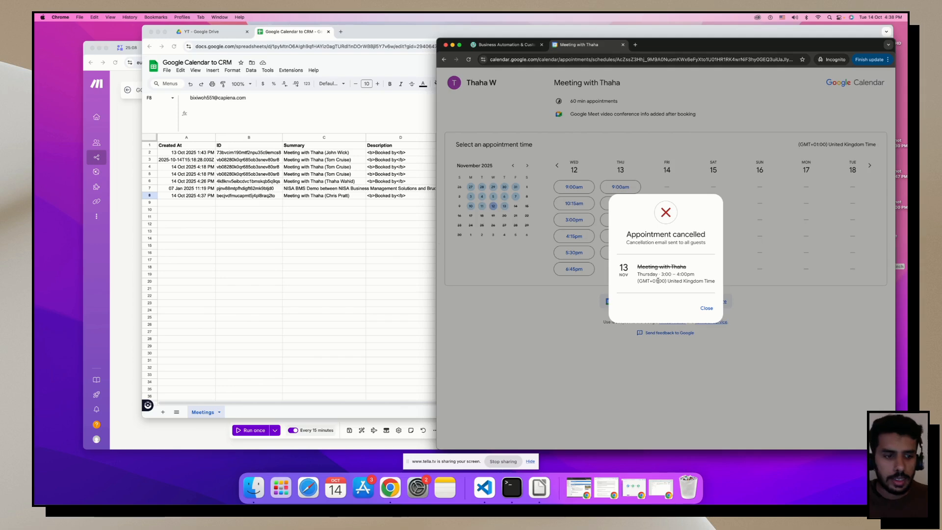
key("super+grave")
left_click_drag(430, 33, 423, 40)
Rerun GC-GS, run GC-GS (Update/Delete) once, and check the cancelled Status in K8.
left_click(119, 131)
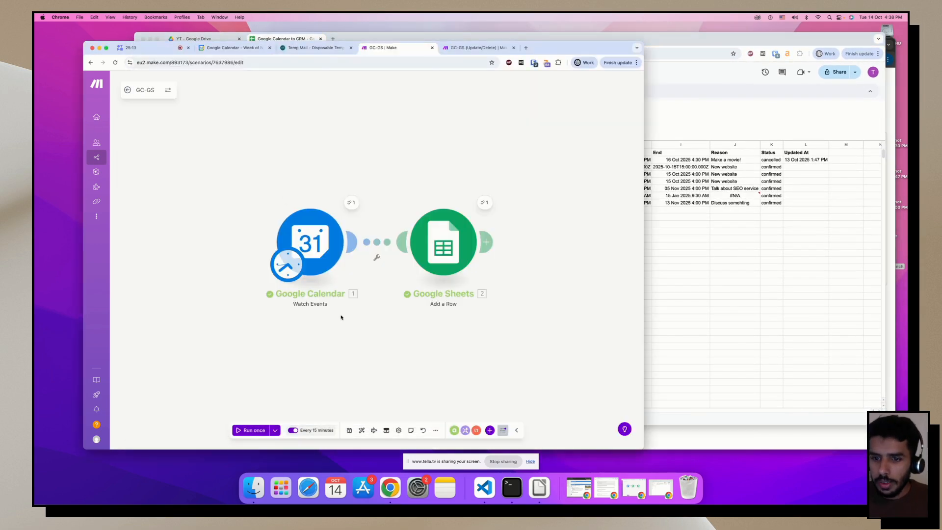
left_click(238, 430)
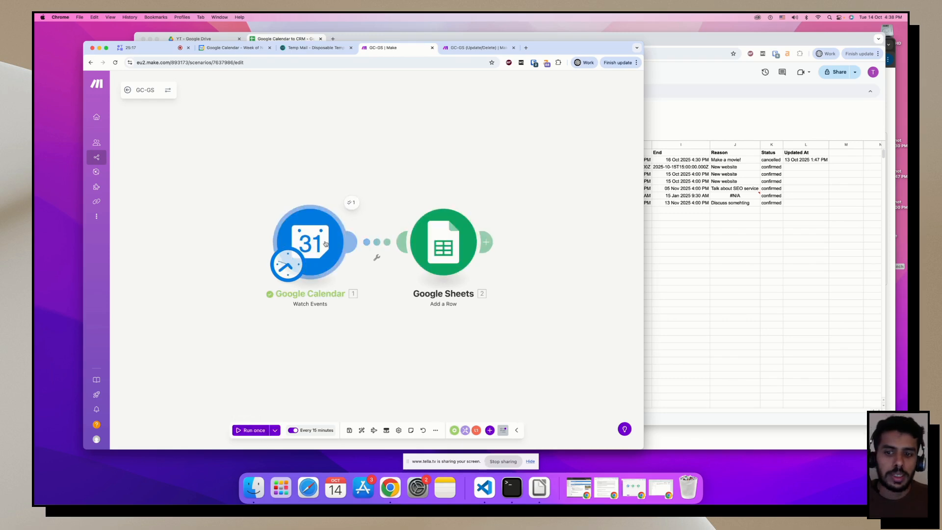
left_click(474, 49)
left_click(255, 434)
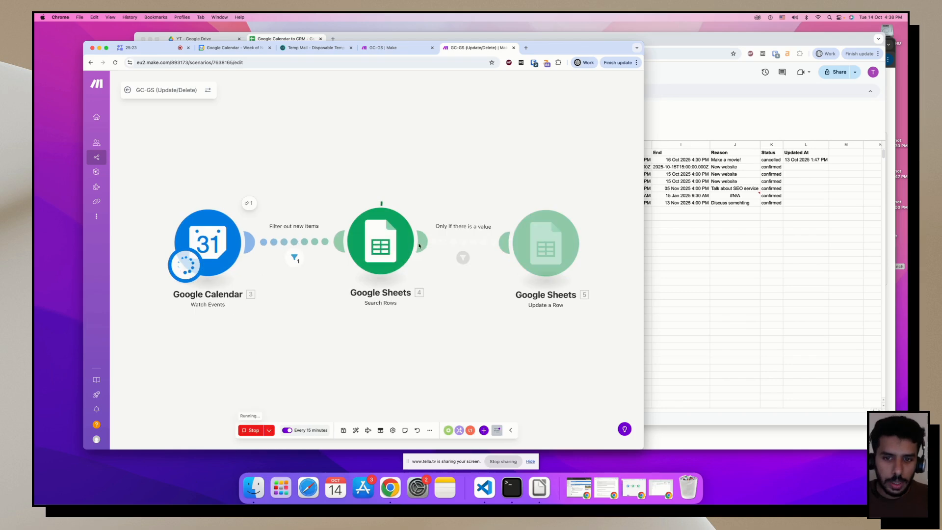
left_click(711, 249)
left_click(770, 206)
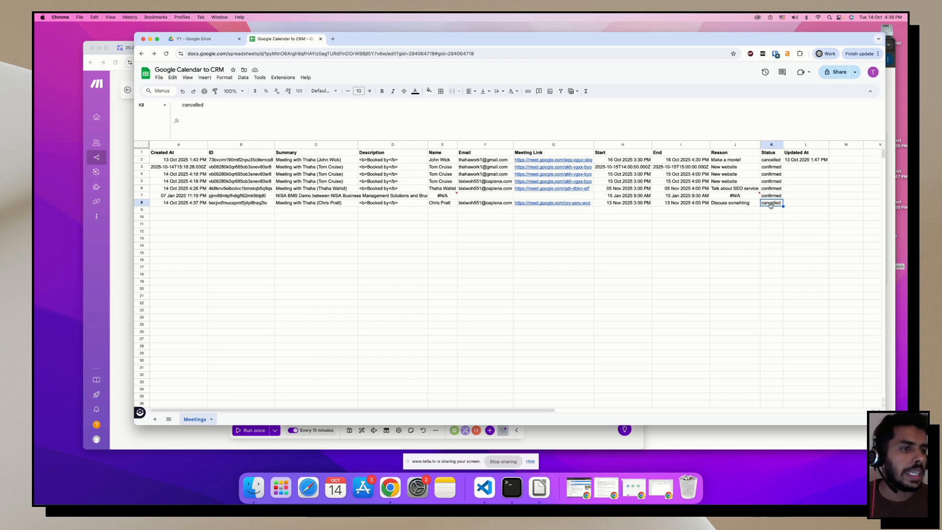
Compare row 8's cancelled Status with the update scenario's run, ending in Make.
left_click(129, 132)
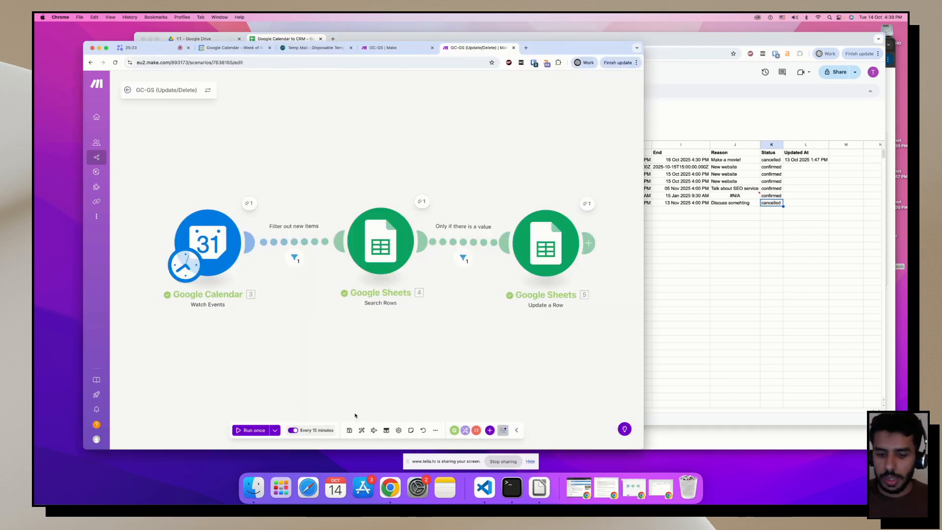
left_click(717, 332)
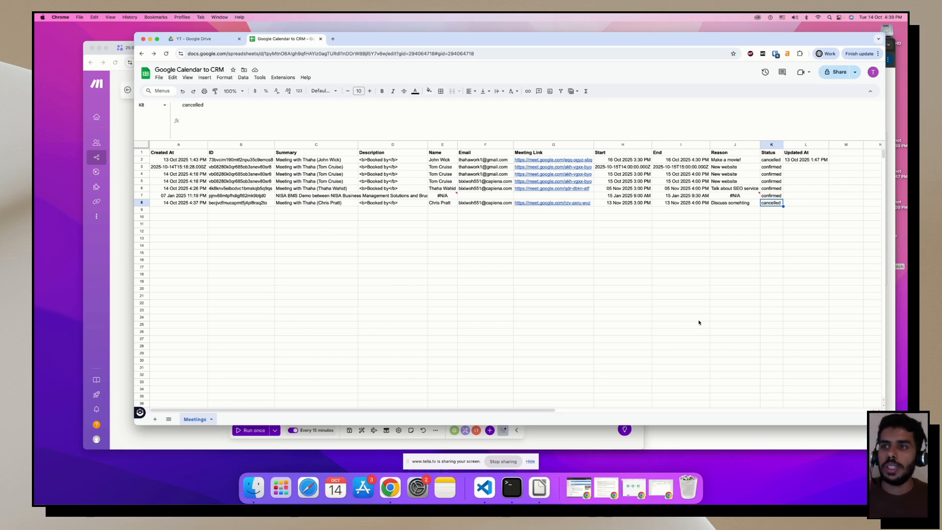
left_click(115, 139)
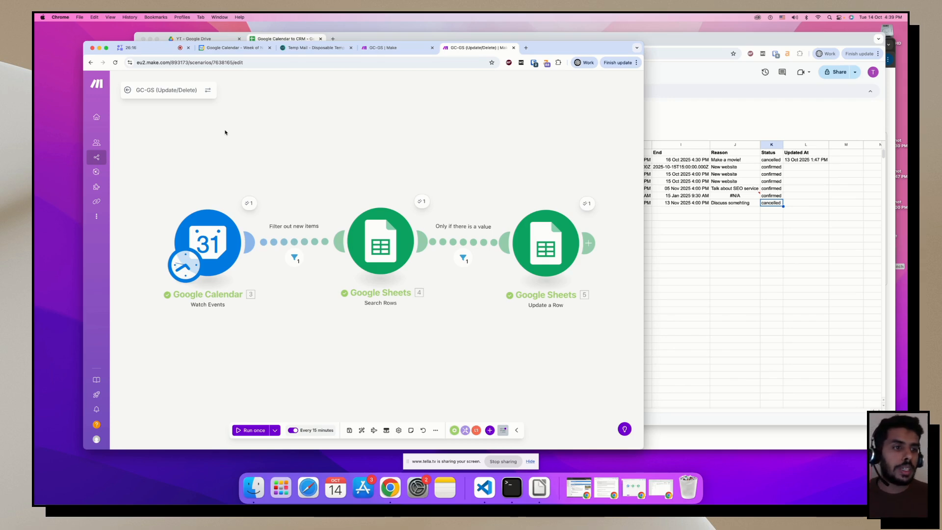
left_click(816, 300)
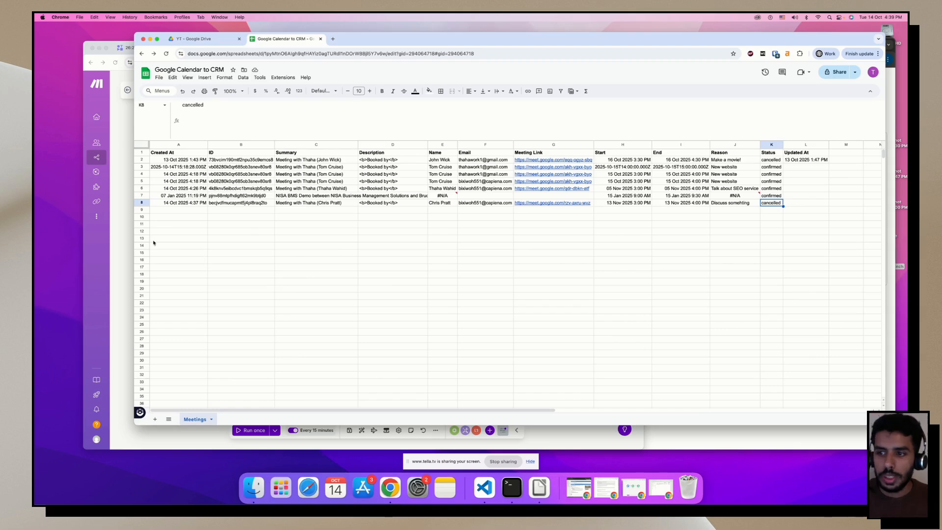
left_click(126, 240)
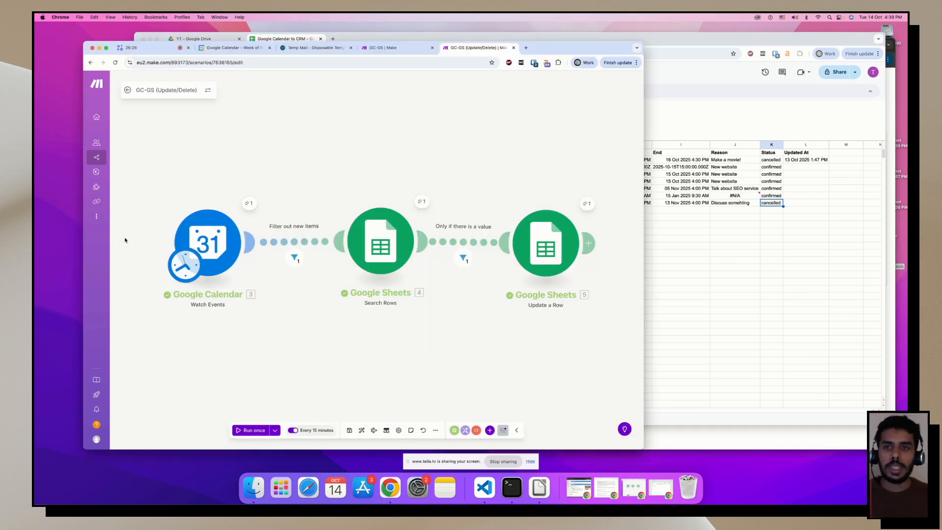